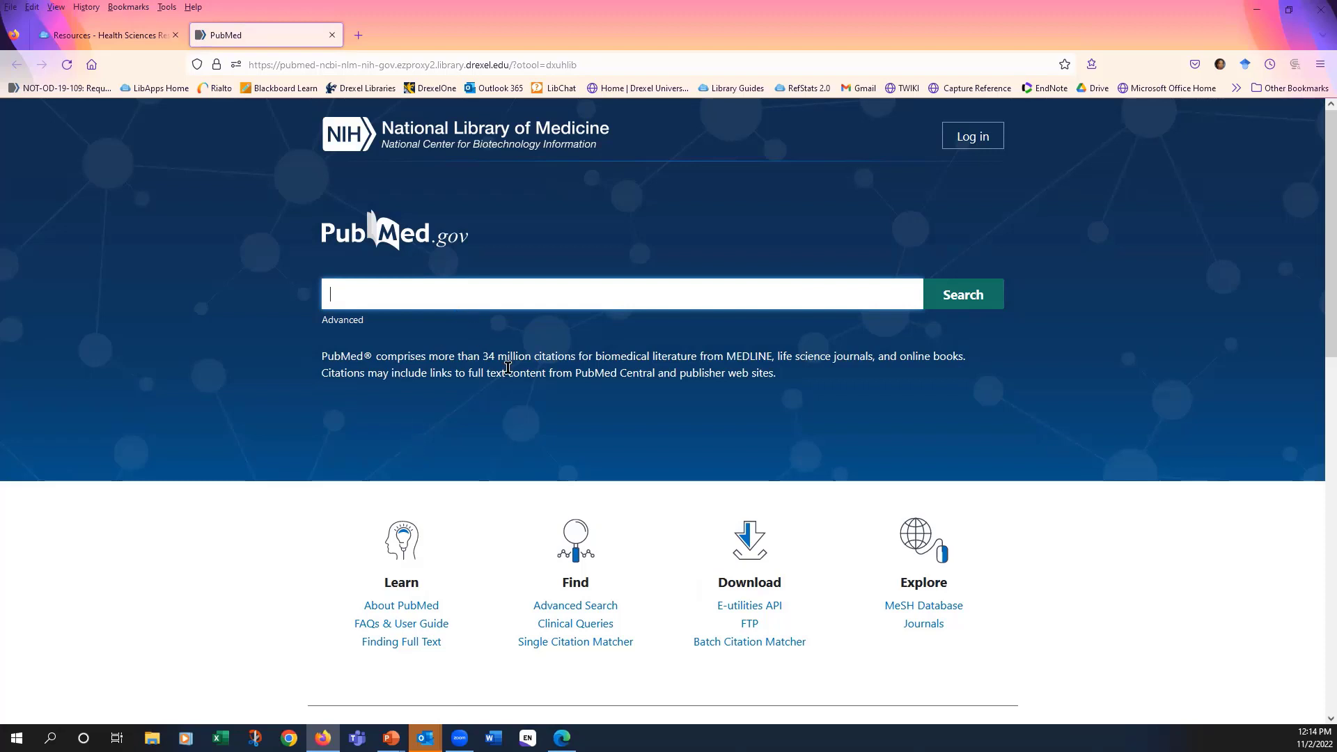
- Open the MeSH Database from PubMed and search it for "cervical cancer"
{"action": "left_click", "coordinate": [924, 610]}
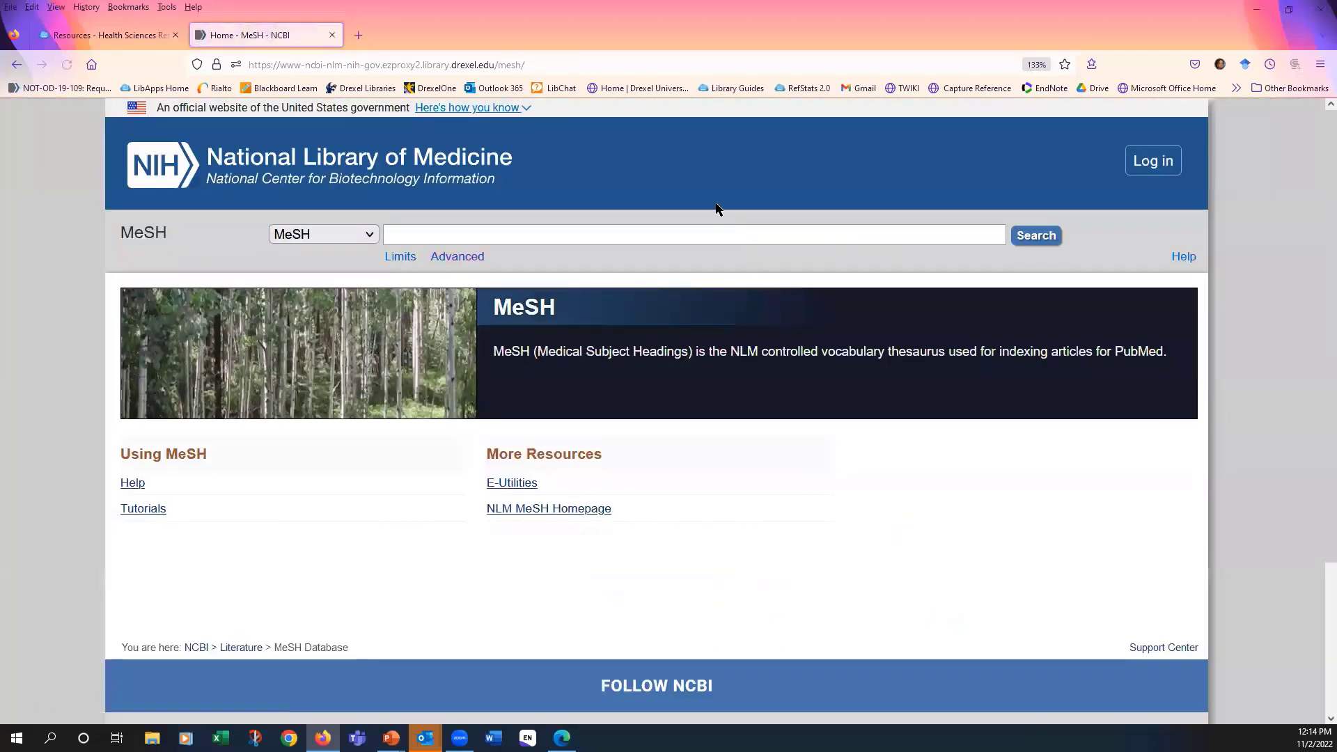
{"action": "left_click", "coordinate": [709, 233]}
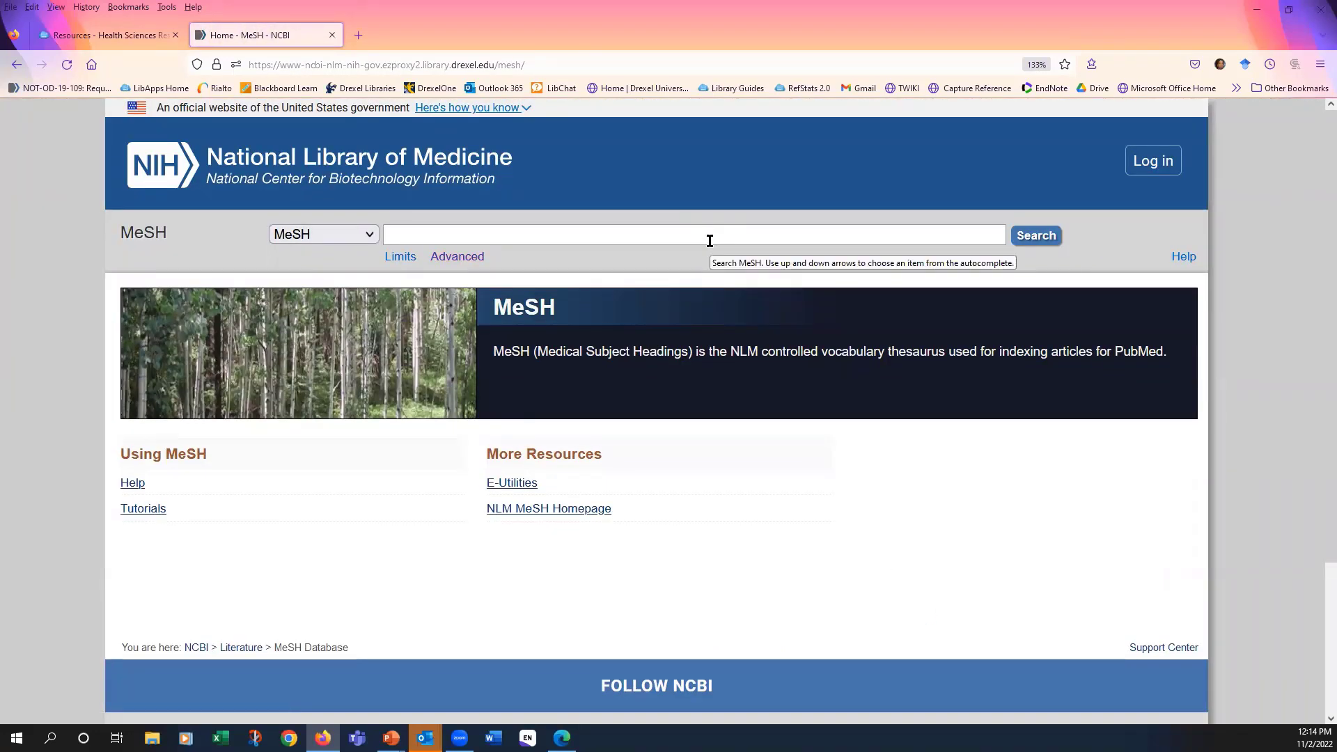
{"action": "type", "text": "cervical cancer"}
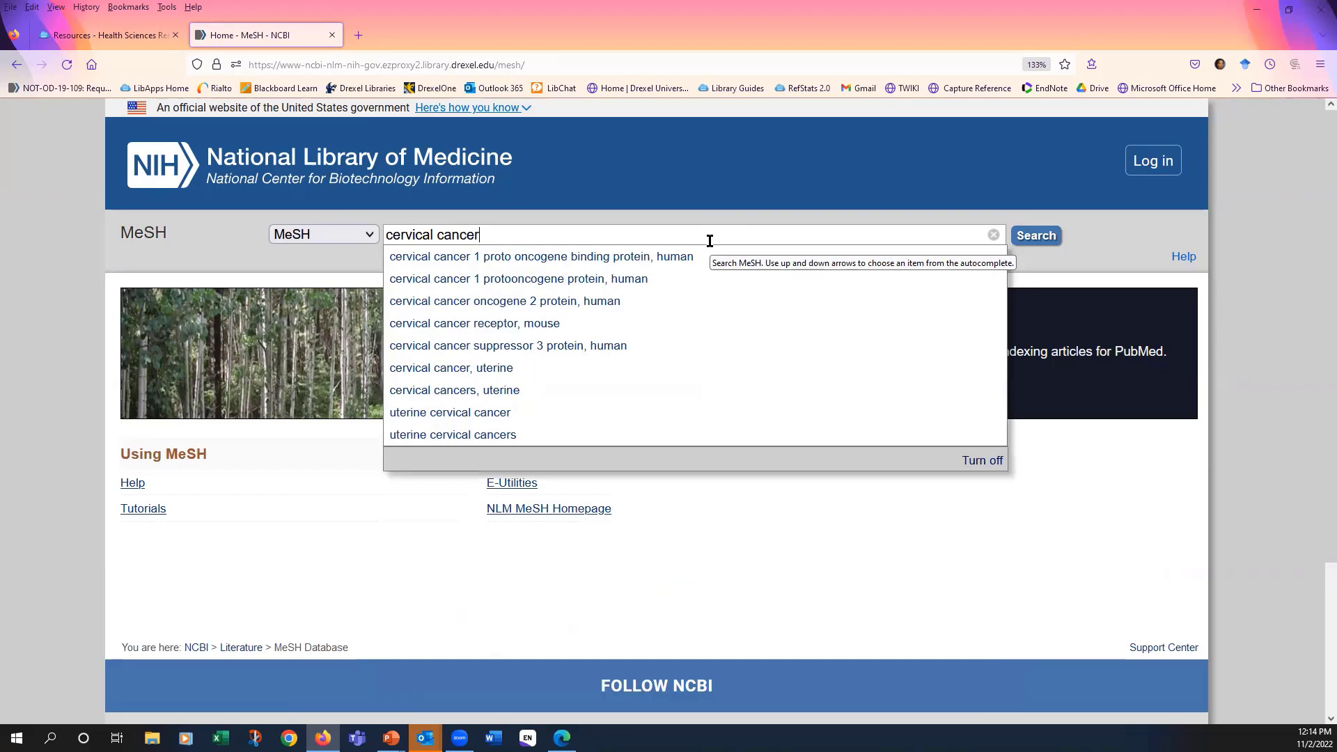
{"action": "key", "text": "Return"}
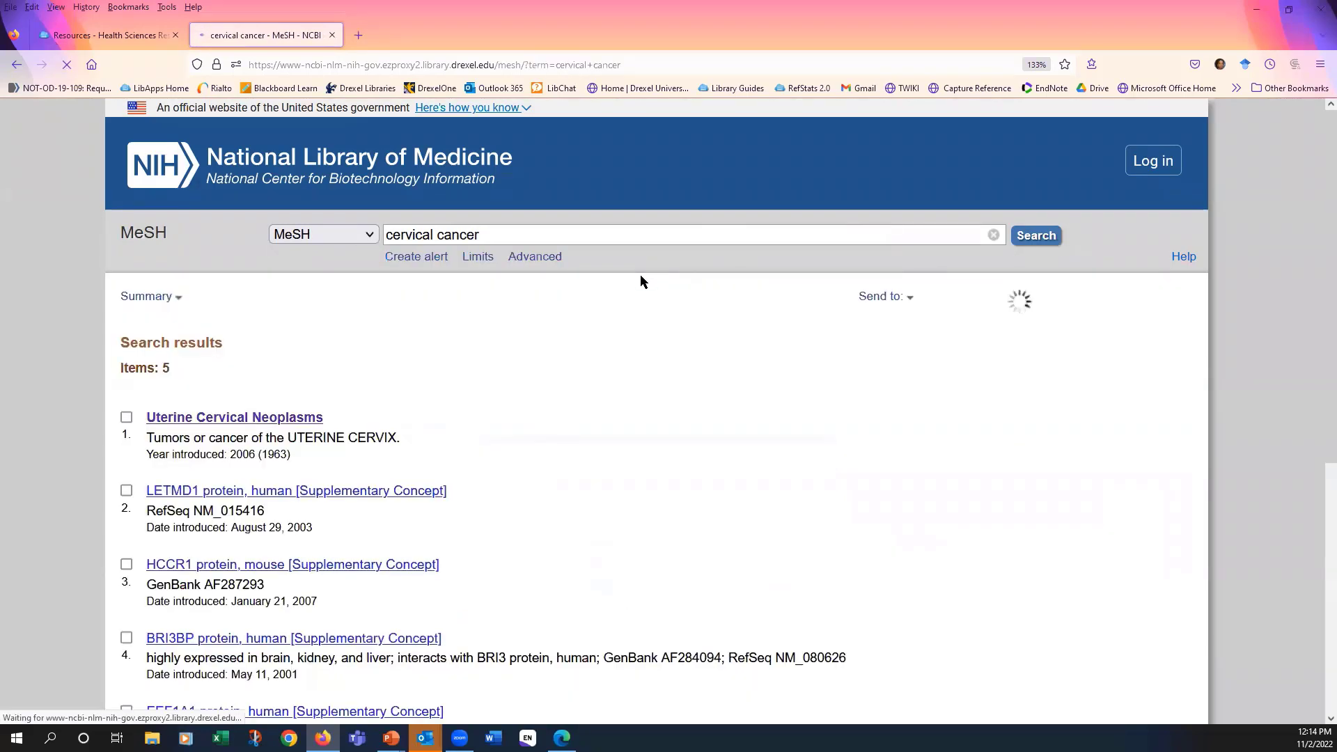
- Open the Uterine Cervical Neoplasms record and review its subheadings, entry terms and MeSH hierarchy
{"action": "scroll", "coordinate": [631, 349], "scroll_direction": "down", "scroll_amount": 1}
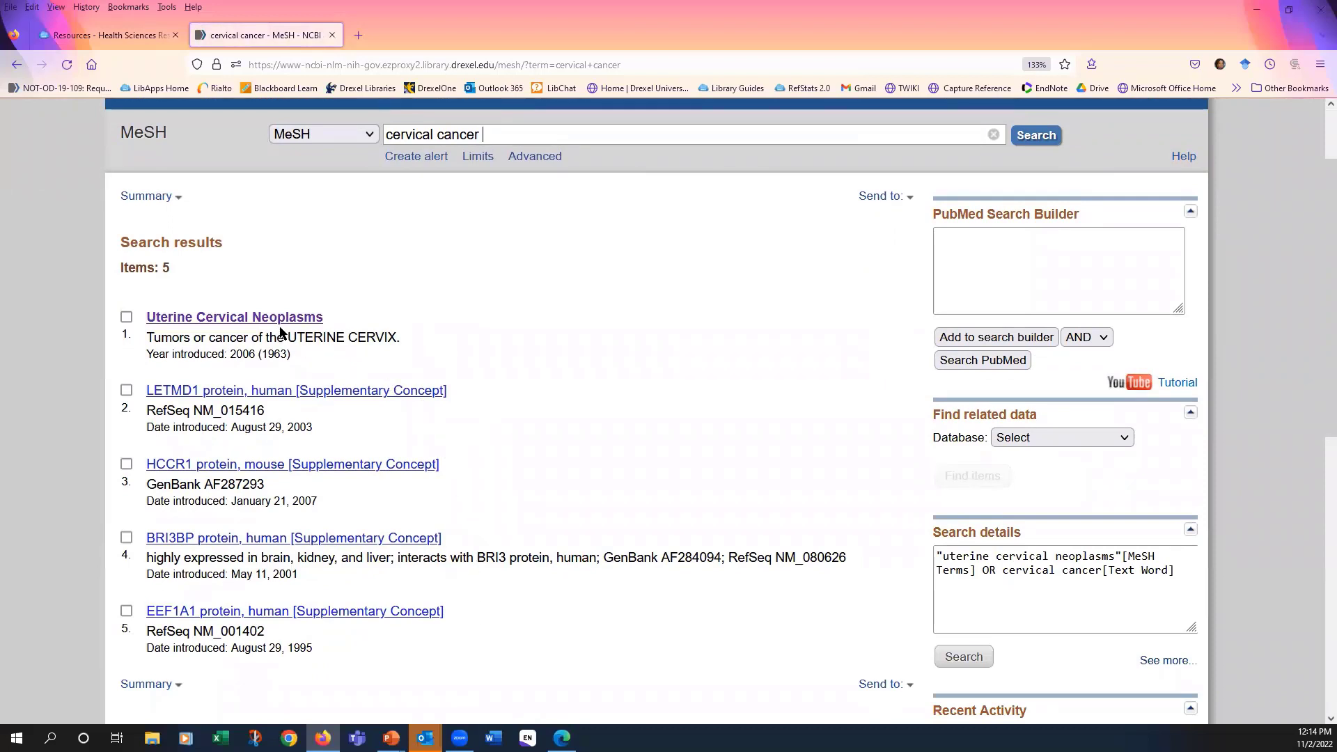
{"action": "left_click", "coordinate": [212, 322]}
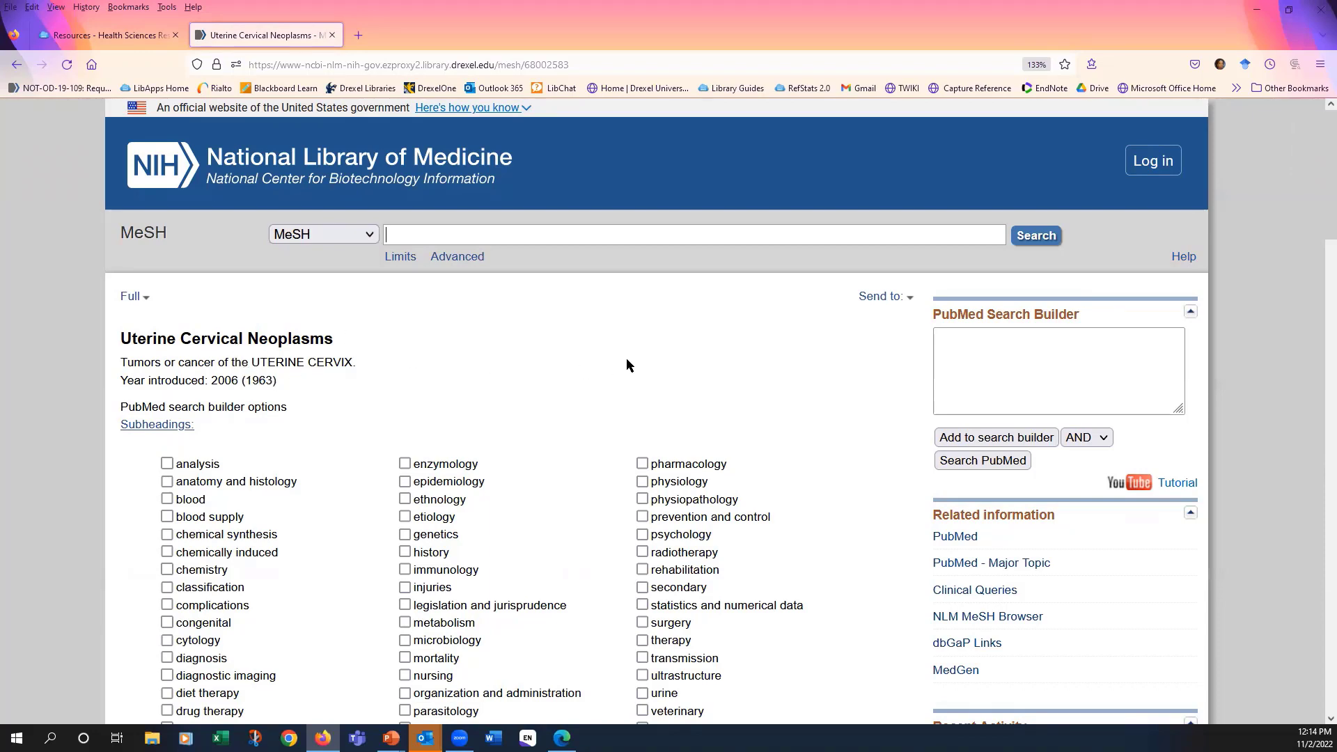
{"action": "scroll", "coordinate": [626, 355], "scroll_direction": "down", "scroll_amount": 3}
{"action": "scroll", "coordinate": [627, 351], "scroll_direction": "down", "scroll_amount": 6}
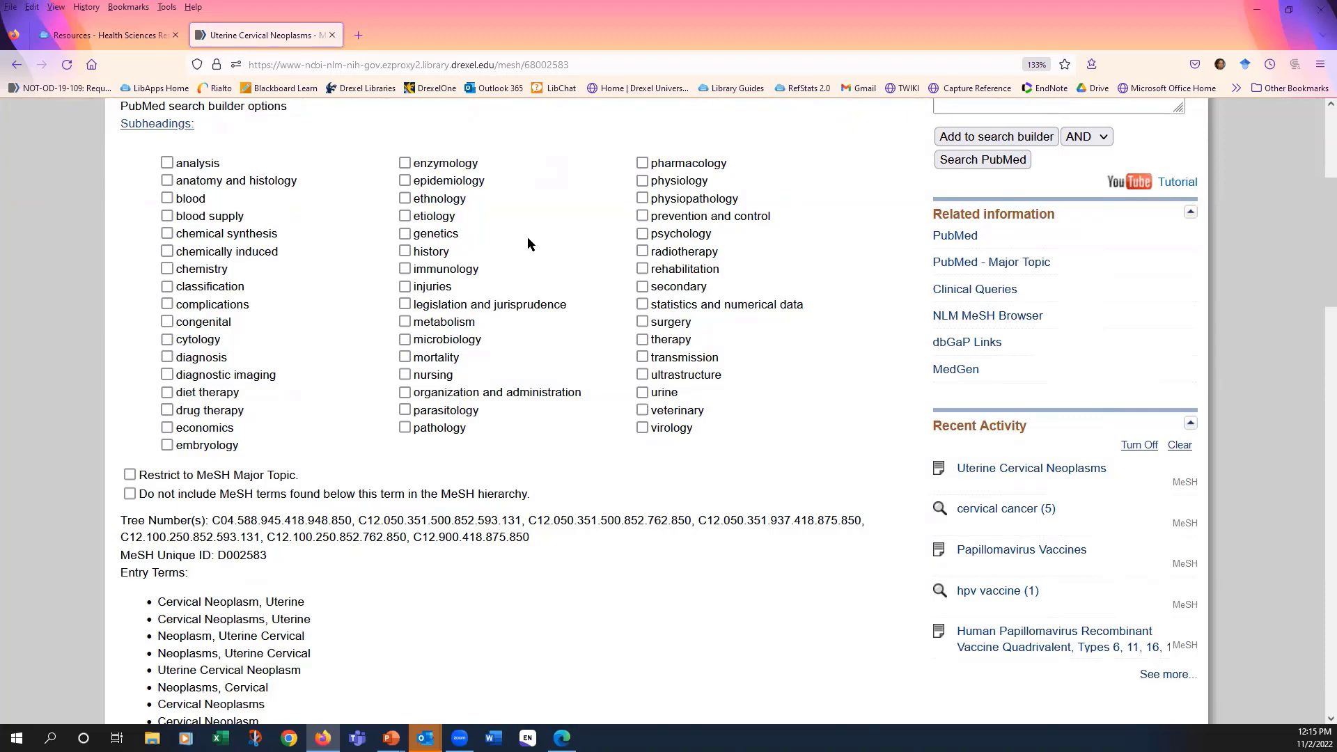
{"action": "scroll", "coordinate": [553, 246], "scroll_direction": "down", "scroll_amount": 15}
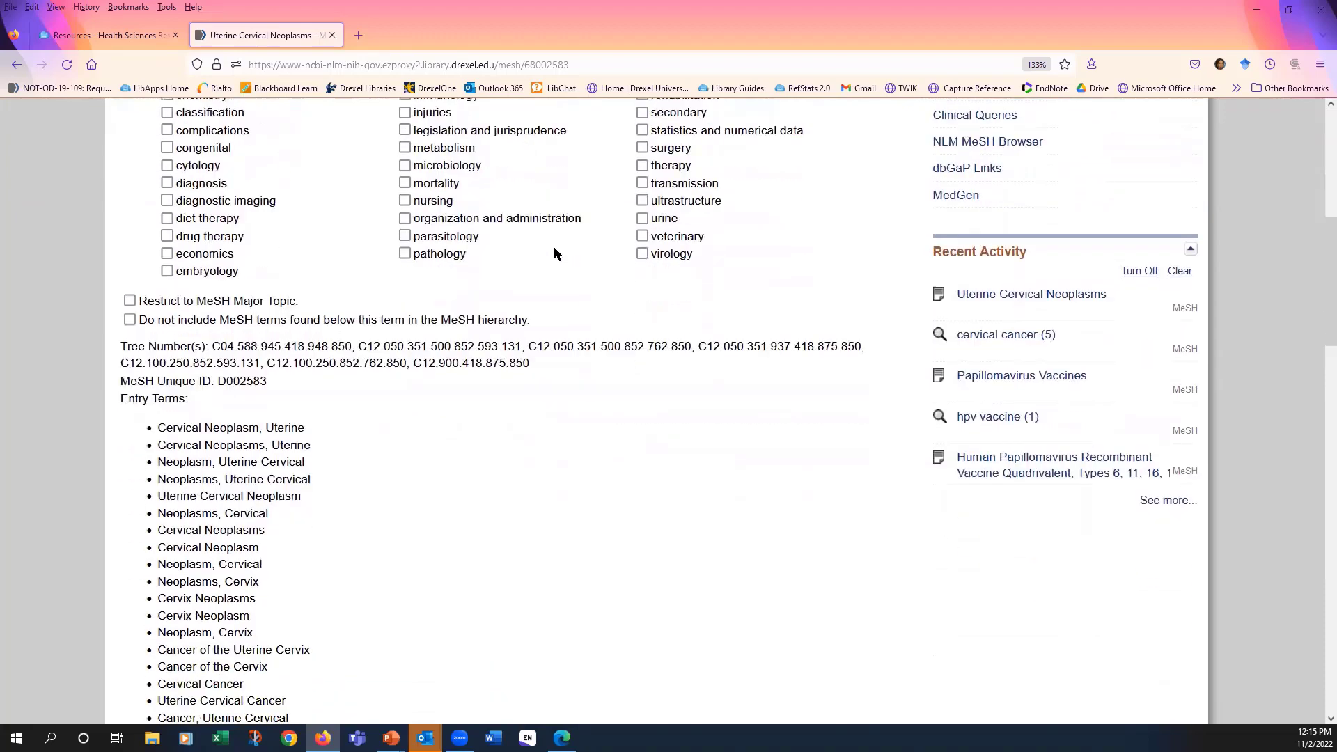
{"action": "scroll", "coordinate": [554, 252], "scroll_direction": "down", "scroll_amount": 10}
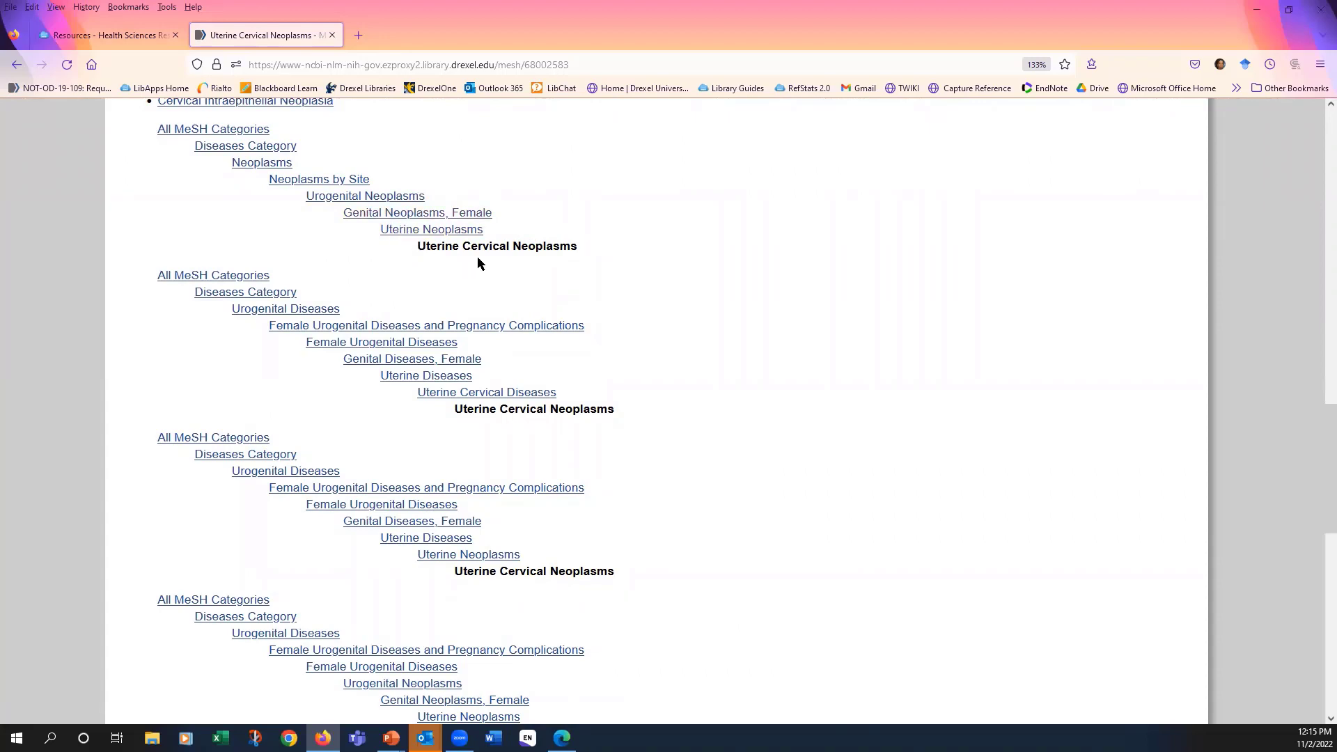
- Add the Uterine Cervical Neoplasms heading to the PubMed search builder and search PubMed with it
{"action": "scroll", "coordinate": [750, 285], "scroll_direction": "up", "scroll_amount": 15}
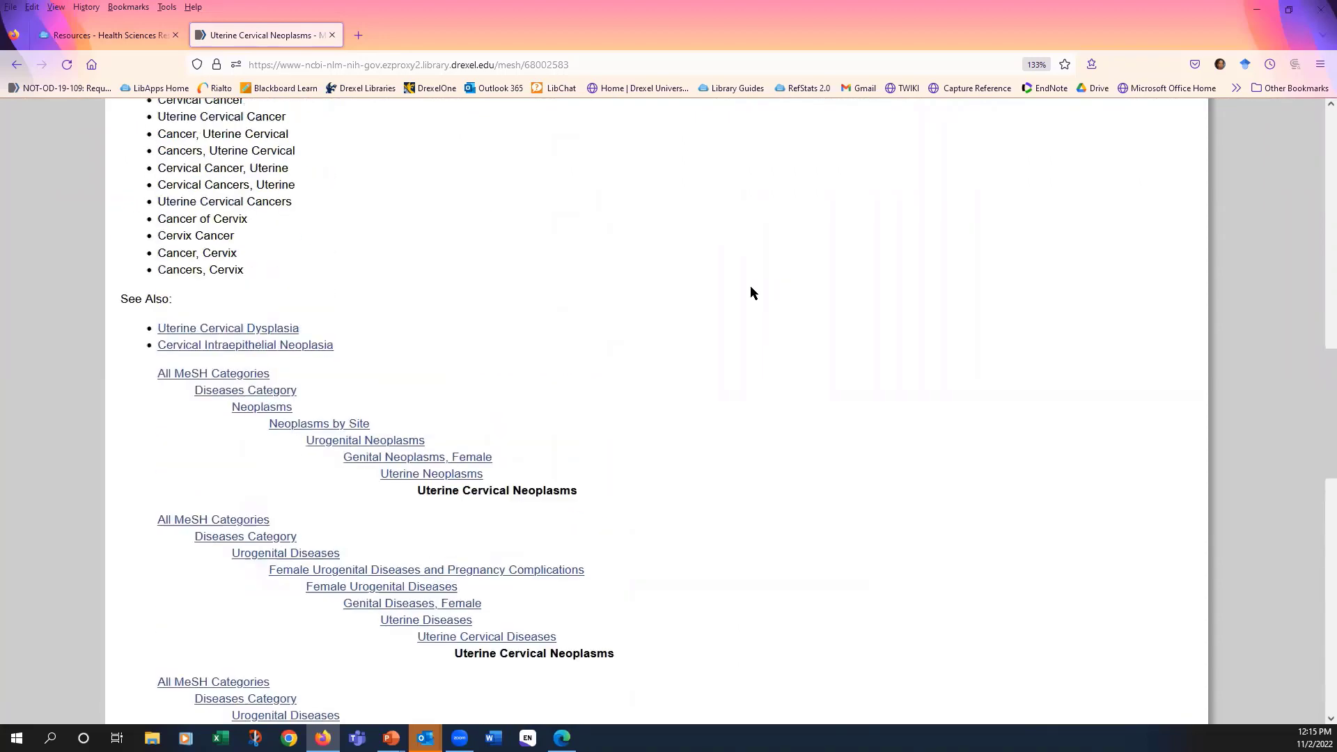
{"action": "scroll", "coordinate": [750, 290], "scroll_direction": "up", "scroll_amount": 5}
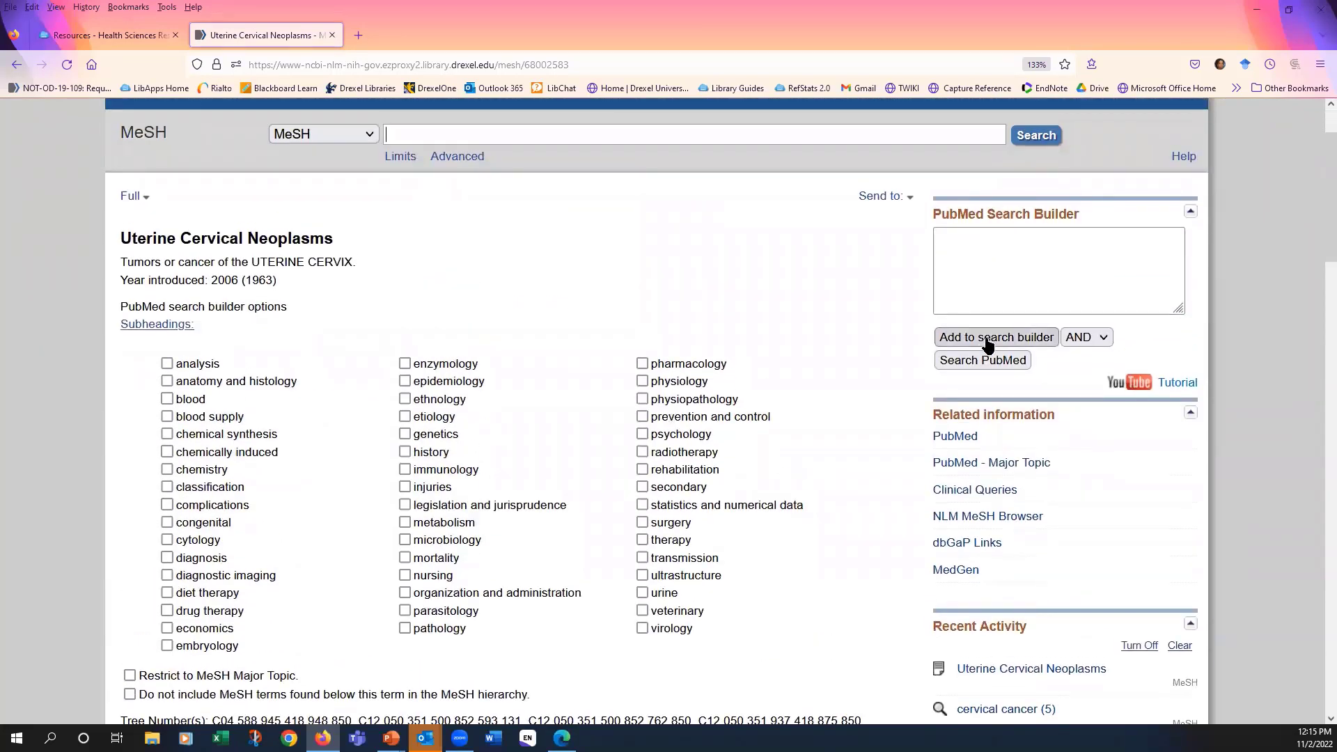
{"action": "left_click", "coordinate": [987, 344]}
{"action": "left_click", "coordinate": [982, 361]}
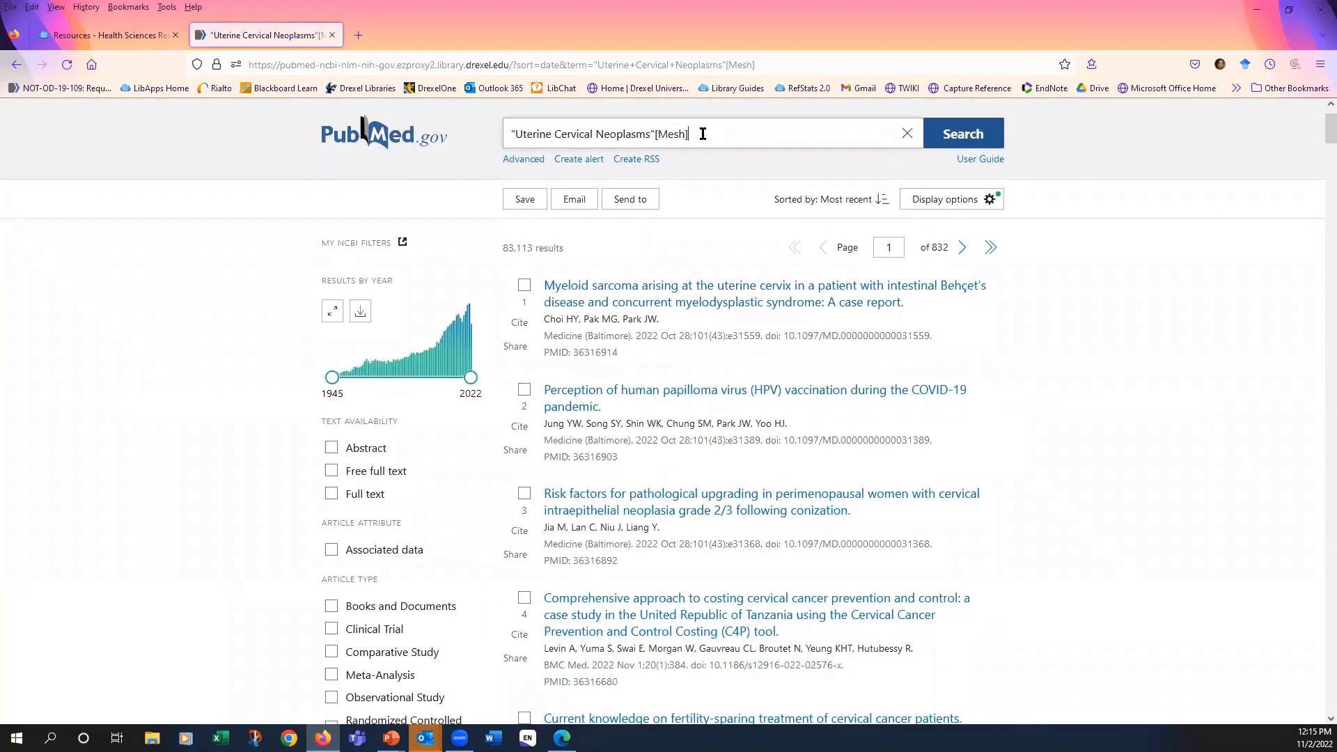
- In PubMed's Advanced Search Builder, enter the query "cervical cancer" and add it to the search history without running it
{"action": "left_click", "coordinate": [524, 162]}
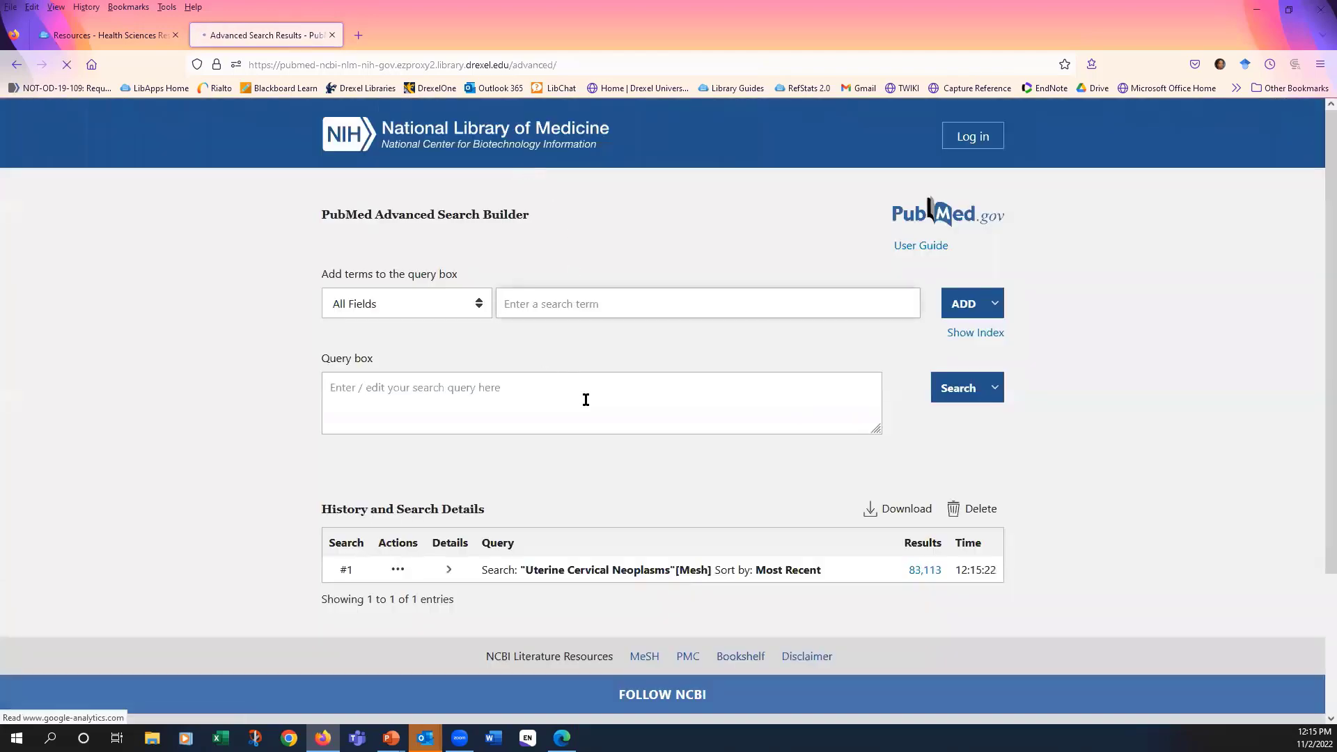
{"action": "scroll", "coordinate": [586, 400], "scroll_direction": "down", "scroll_amount": 2}
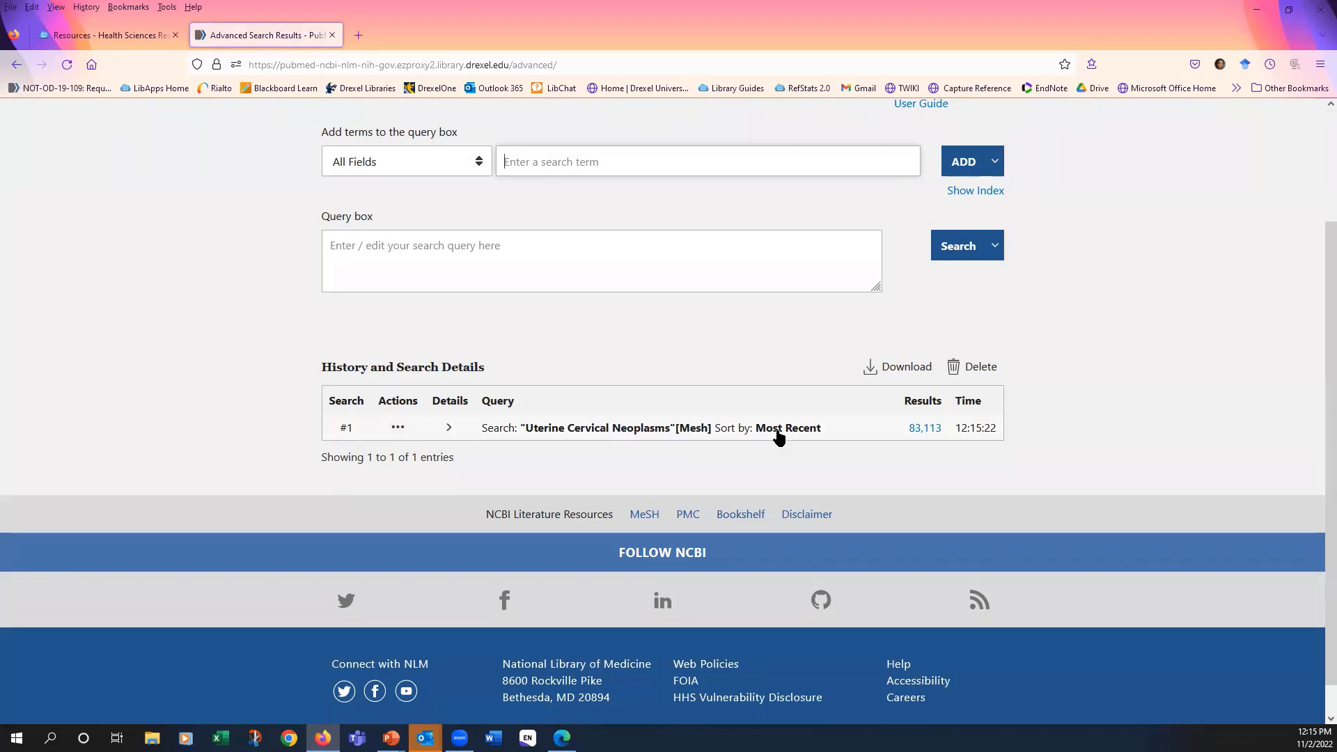
{"action": "left_click", "coordinate": [598, 248]}
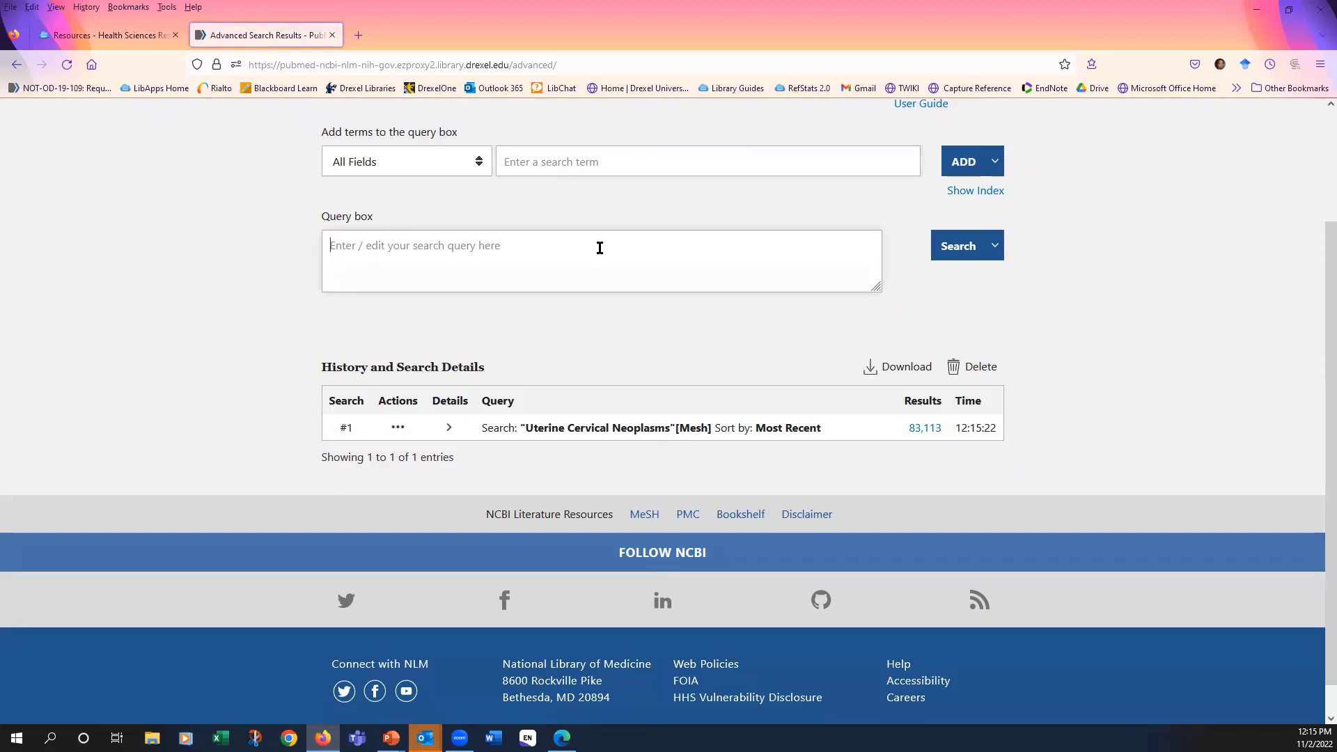
{"action": "type", "text": "c"}
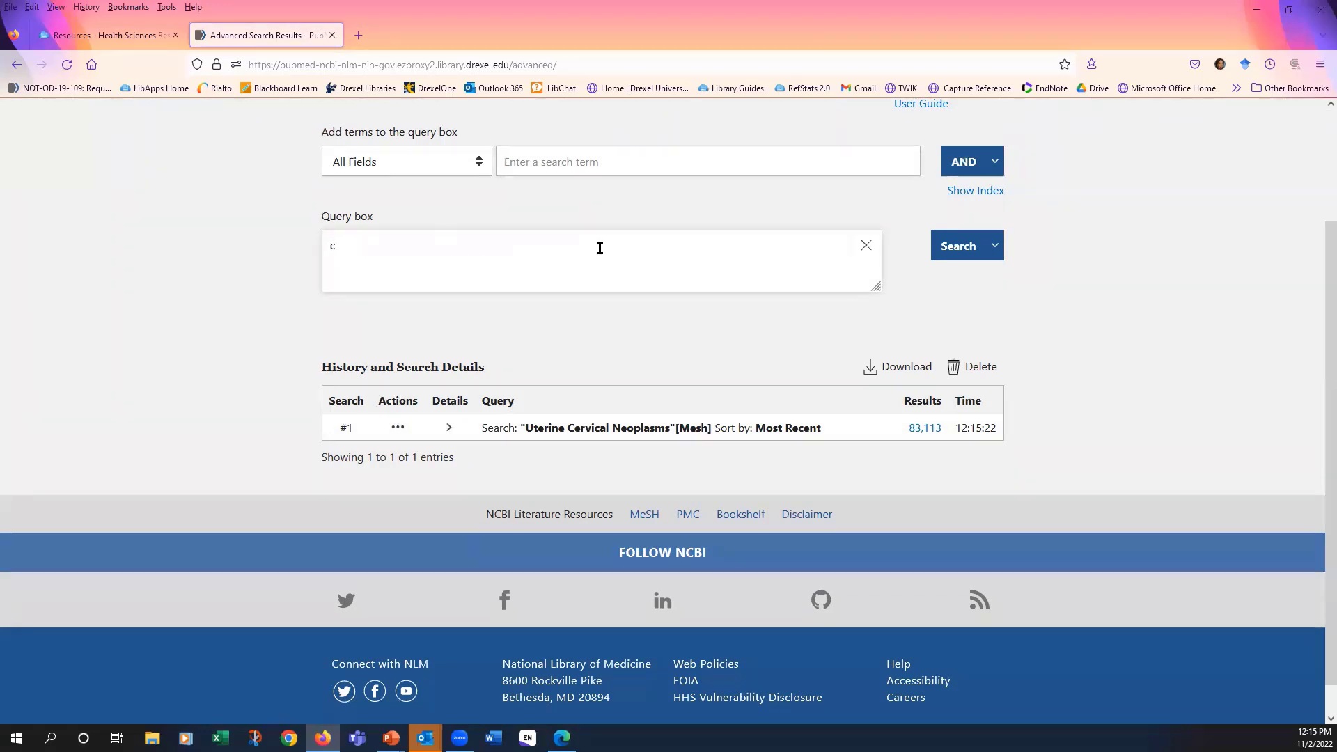
{"action": "type", "text": "ervical"}
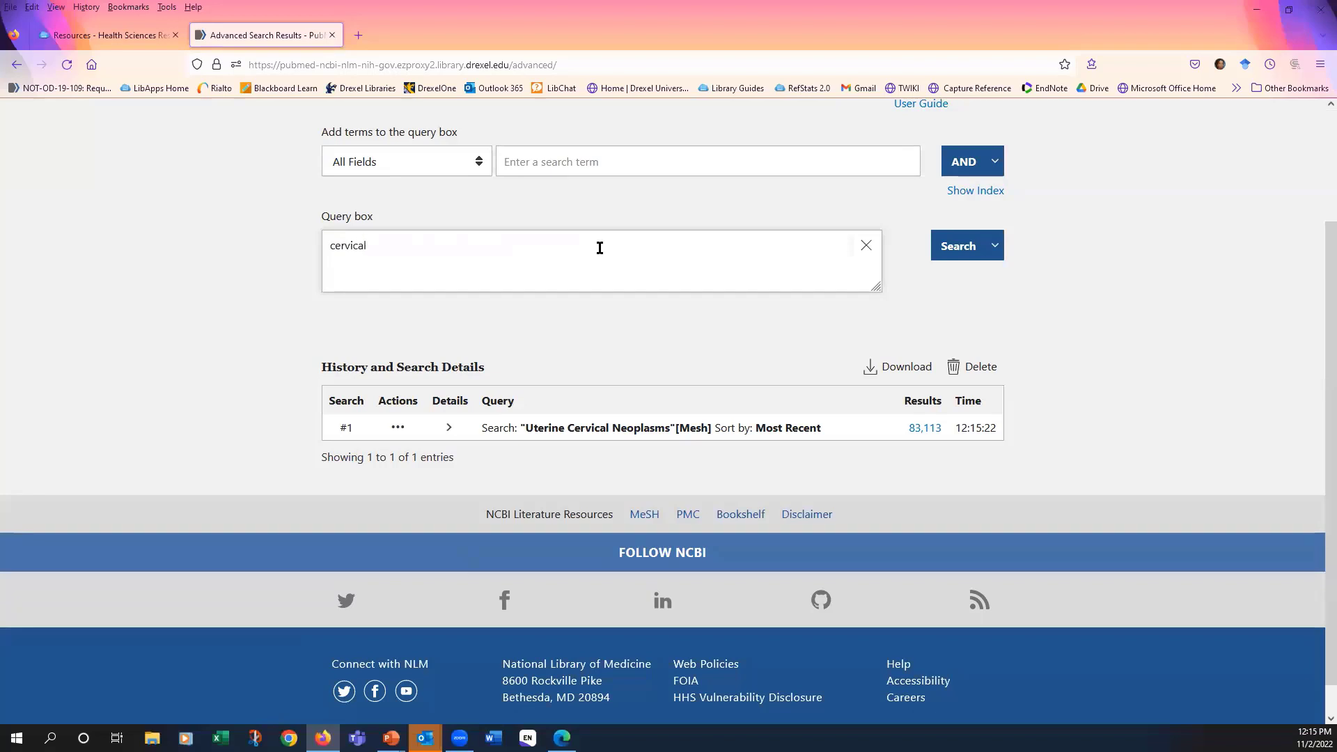
{"action": "type", "text": " cancer"}
{"action": "left_click", "coordinate": [994, 248]}
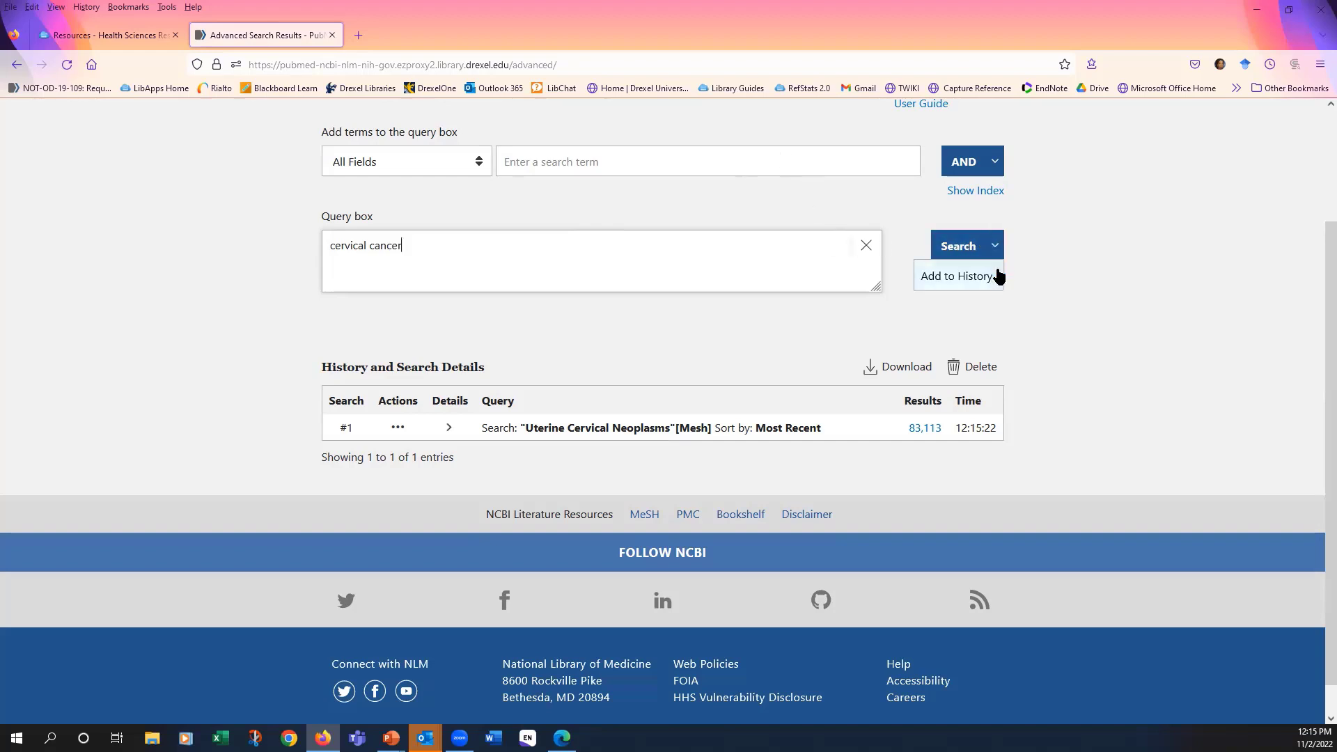
{"action": "left_click", "coordinate": [998, 276]}
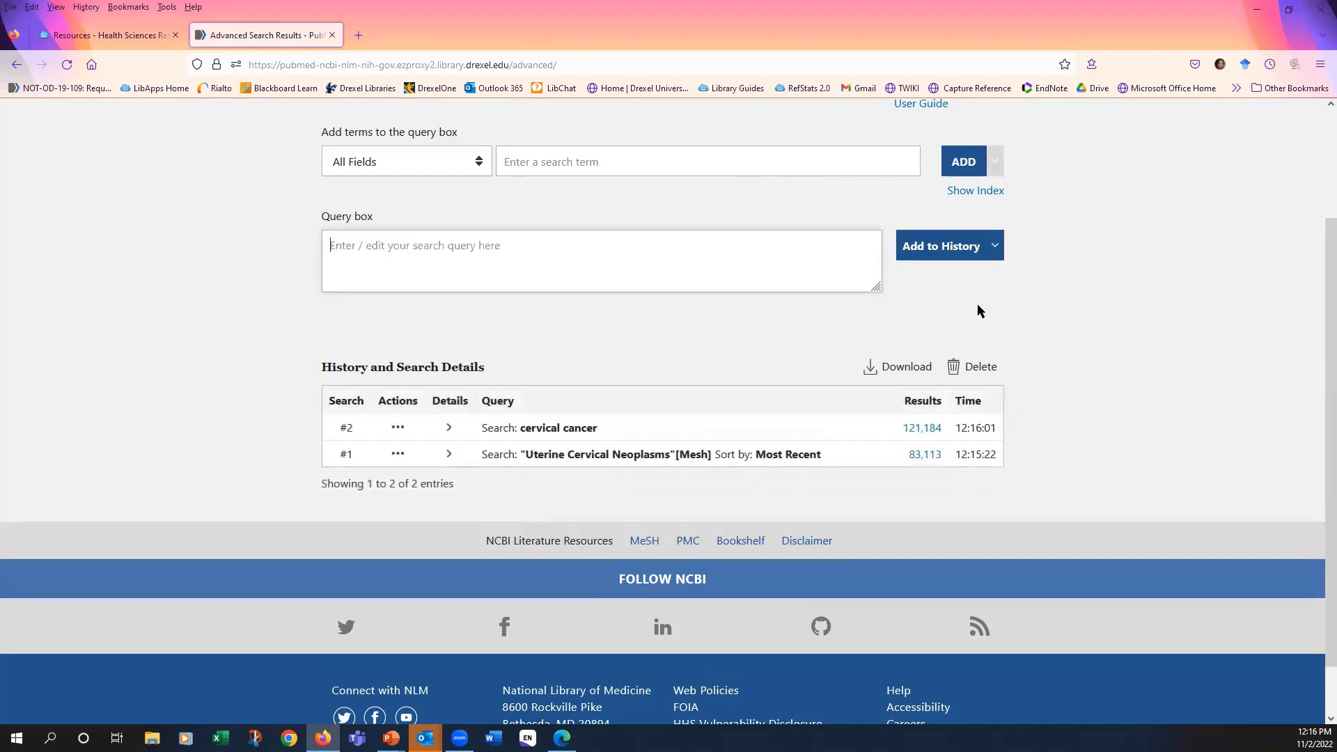
- Expand the details of the cervical cancer search in the history and examine how PubMed translated it
{"action": "scroll", "coordinate": [1099, 311], "scroll_direction": "down", "scroll_amount": 2}
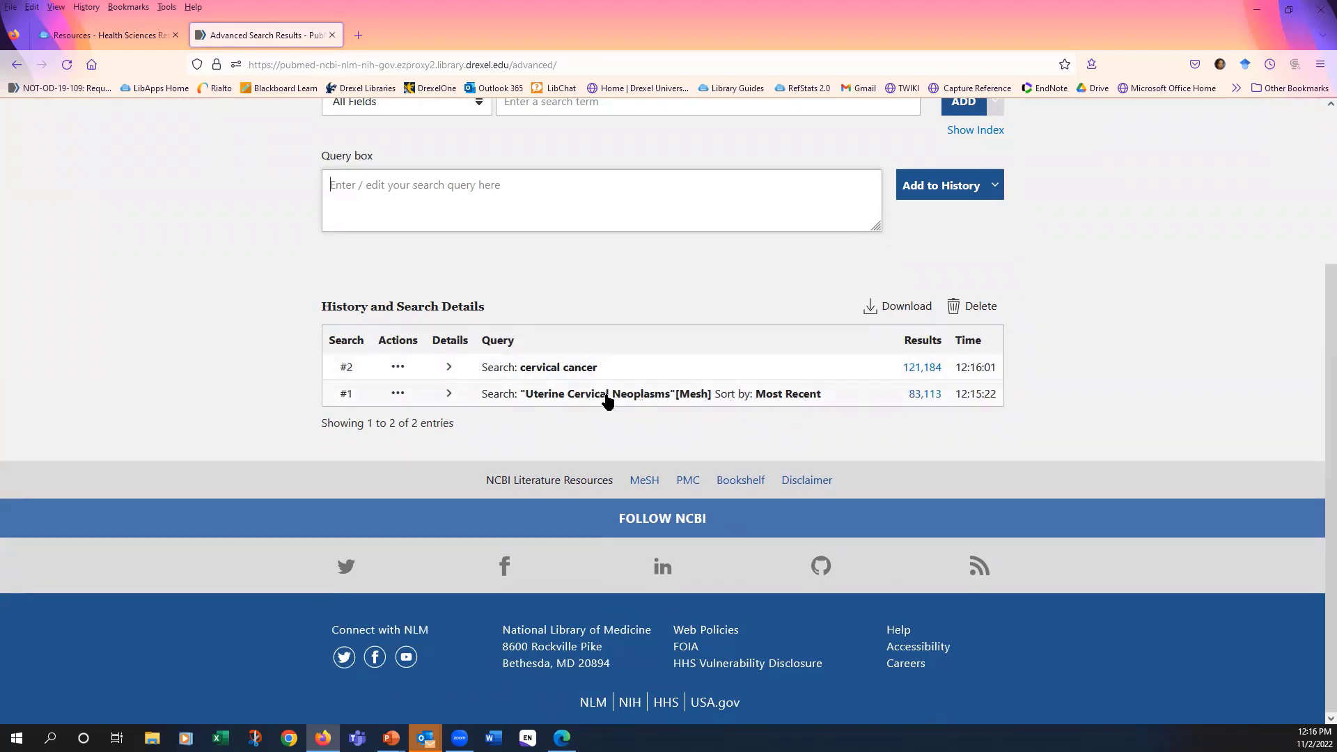
{"action": "left_click", "coordinate": [449, 368]}
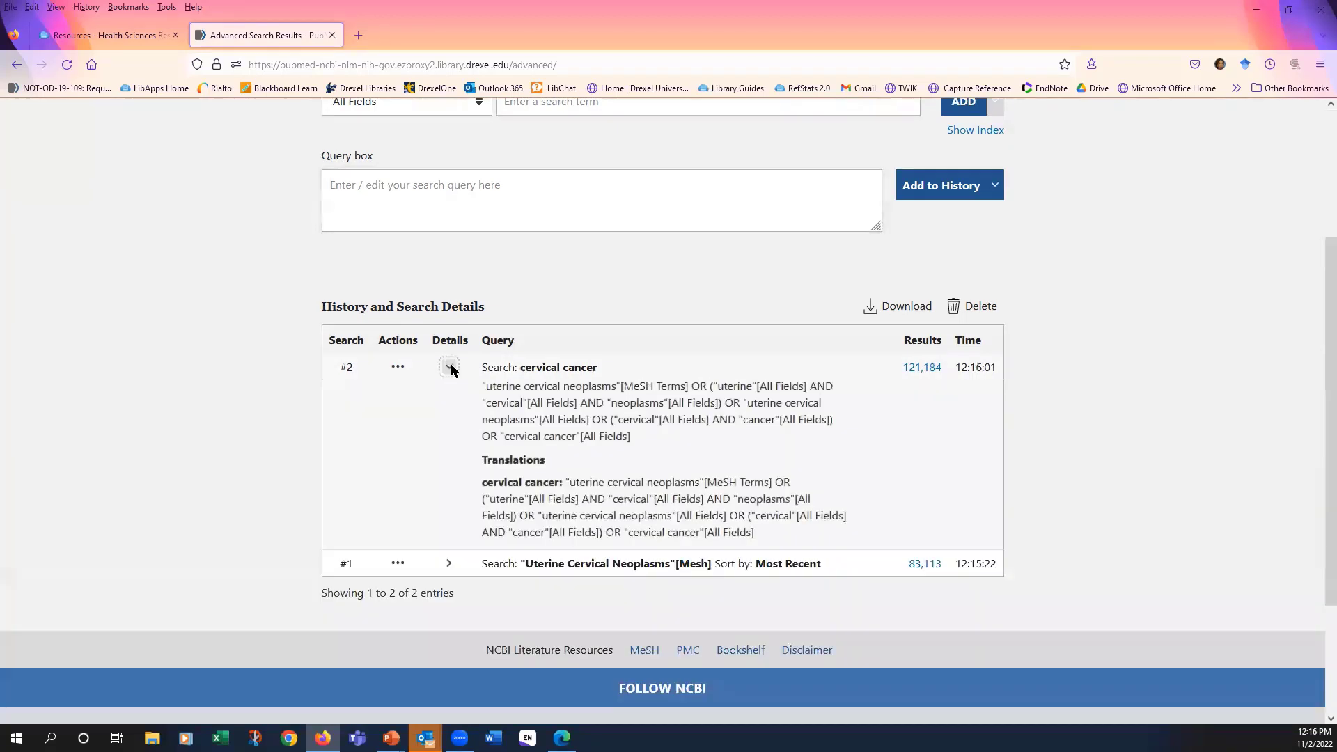
{"action": "scroll", "coordinate": [916, 431], "scroll_direction": "down", "scroll_amount": 2}
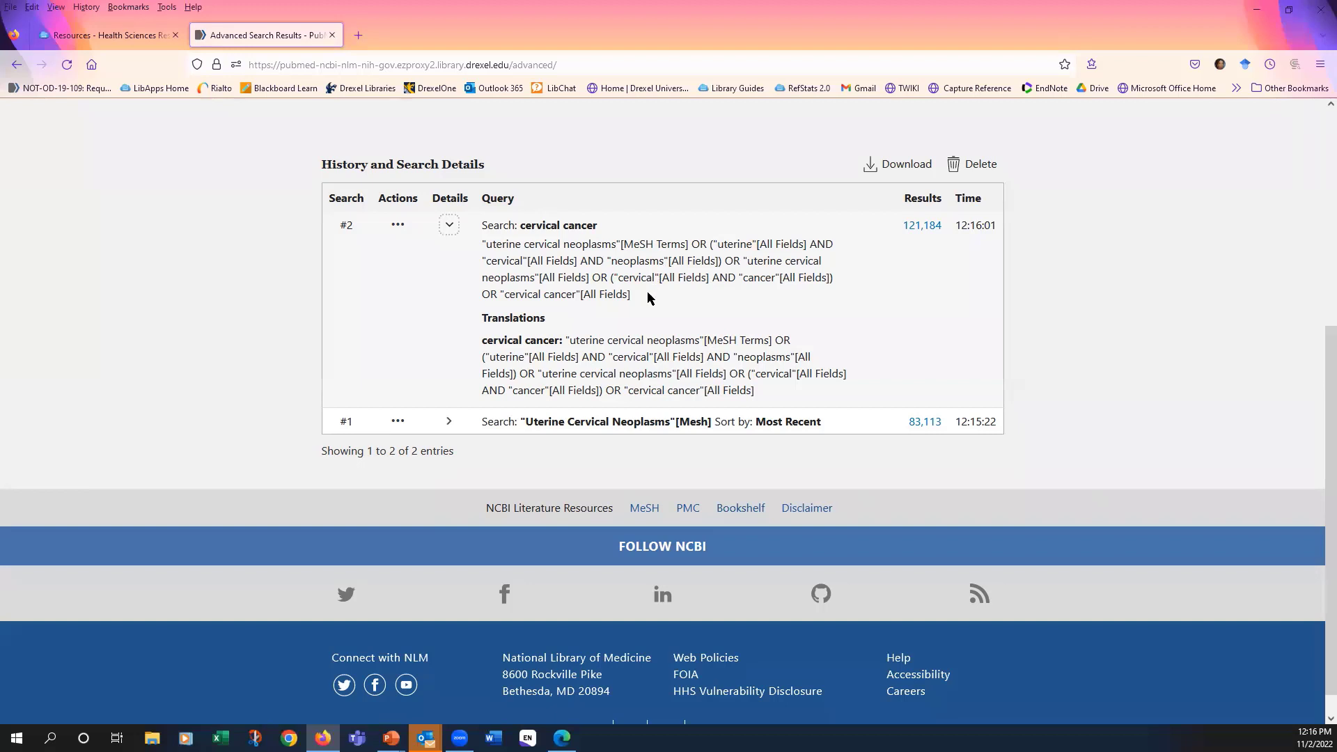
{"action": "scroll", "coordinate": [690, 311], "scroll_direction": "up", "scroll_amount": 1}
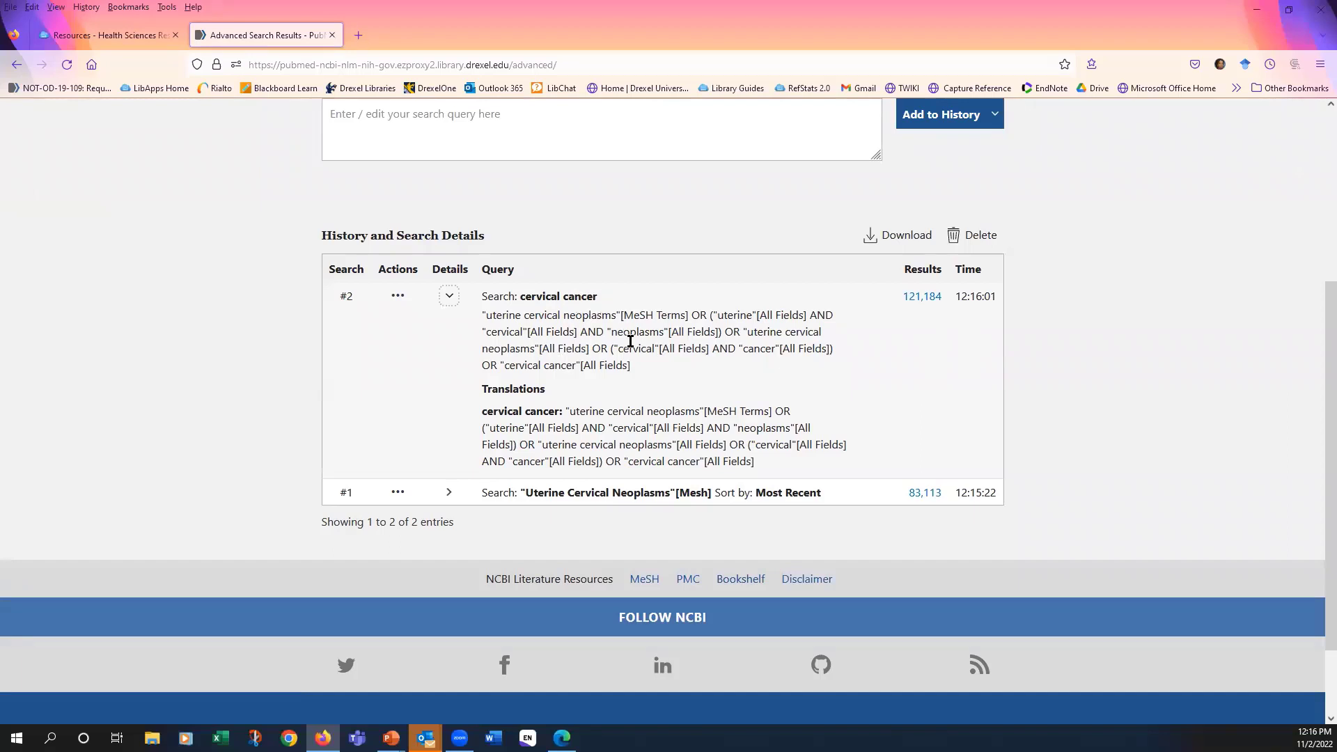
{"action": "scroll", "coordinate": [623, 341], "scroll_direction": "up", "scroll_amount": 1}
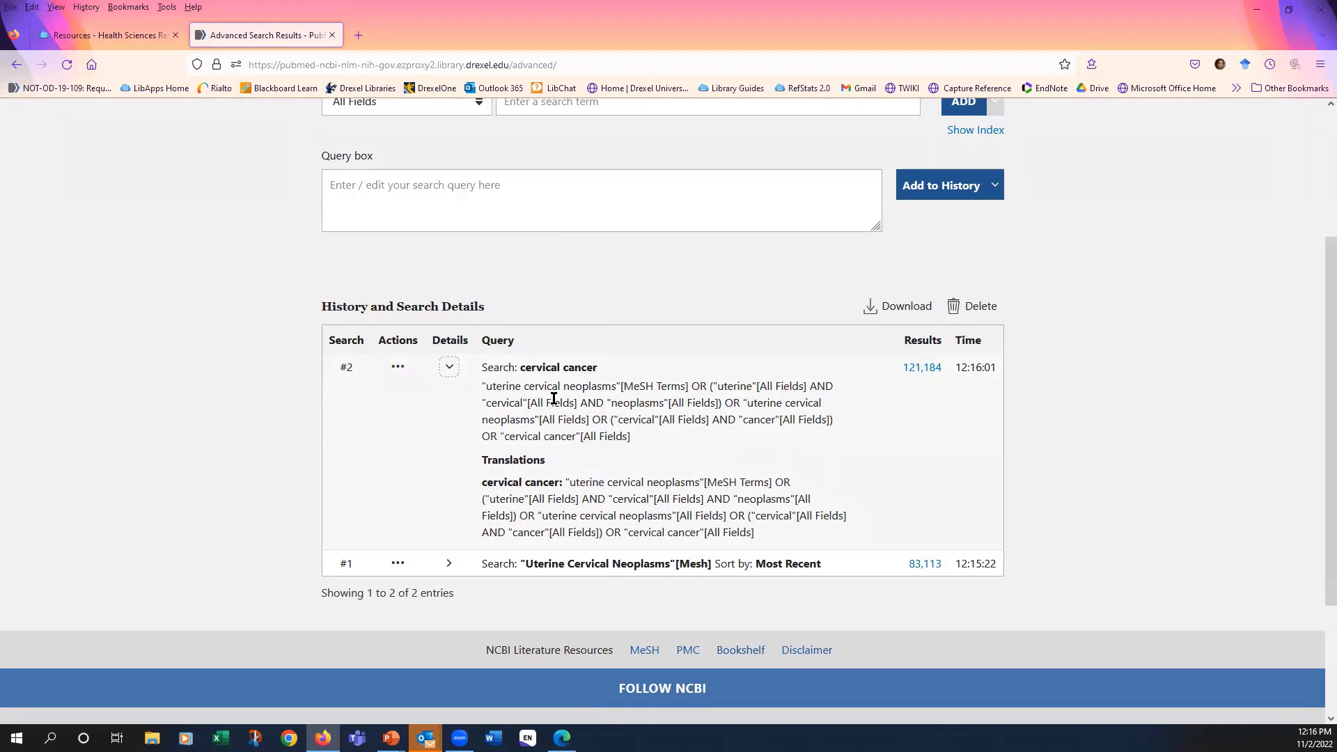
- Enter "cancer of the cervix" in quotation marks as a new term for the query
{"action": "scroll", "coordinate": [769, 495], "scroll_direction": "up", "scroll_amount": 1}
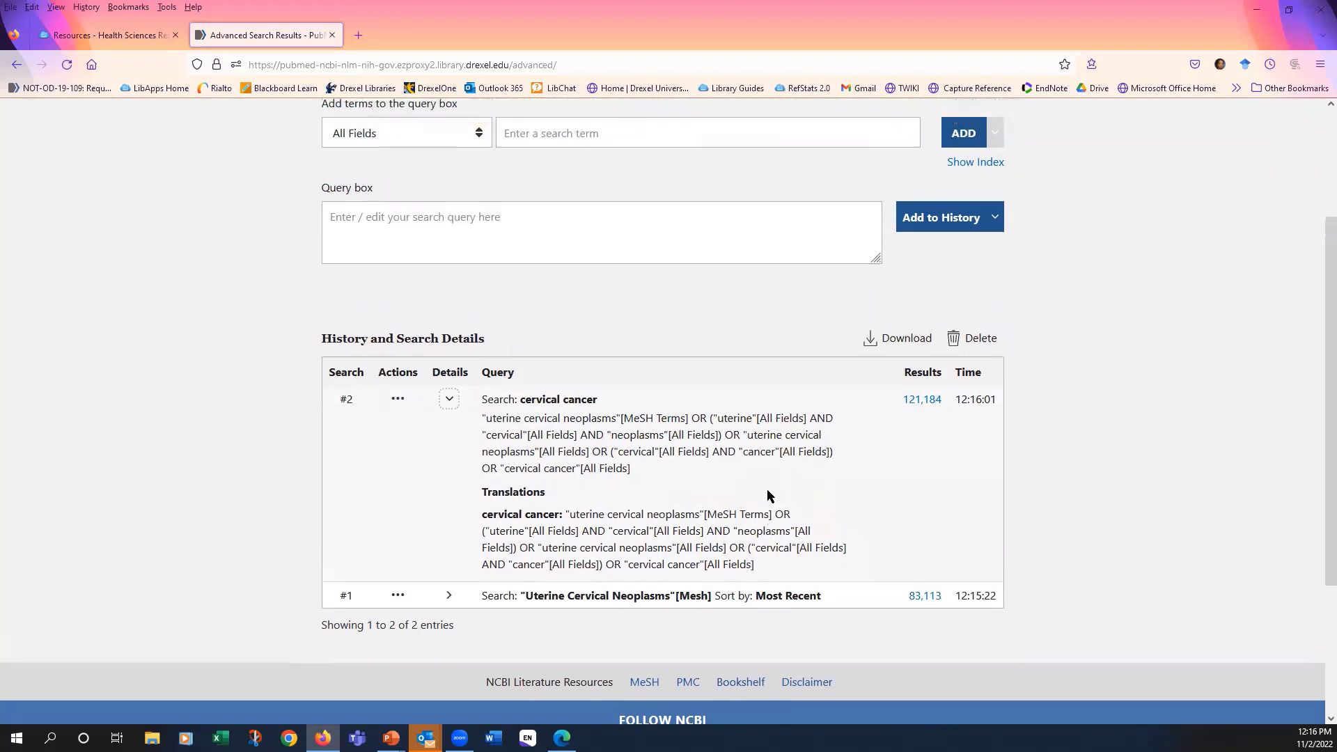
{"action": "scroll", "coordinate": [769, 494], "scroll_direction": "up", "scroll_amount": 2}
{"action": "left_click", "coordinate": [612, 243]}
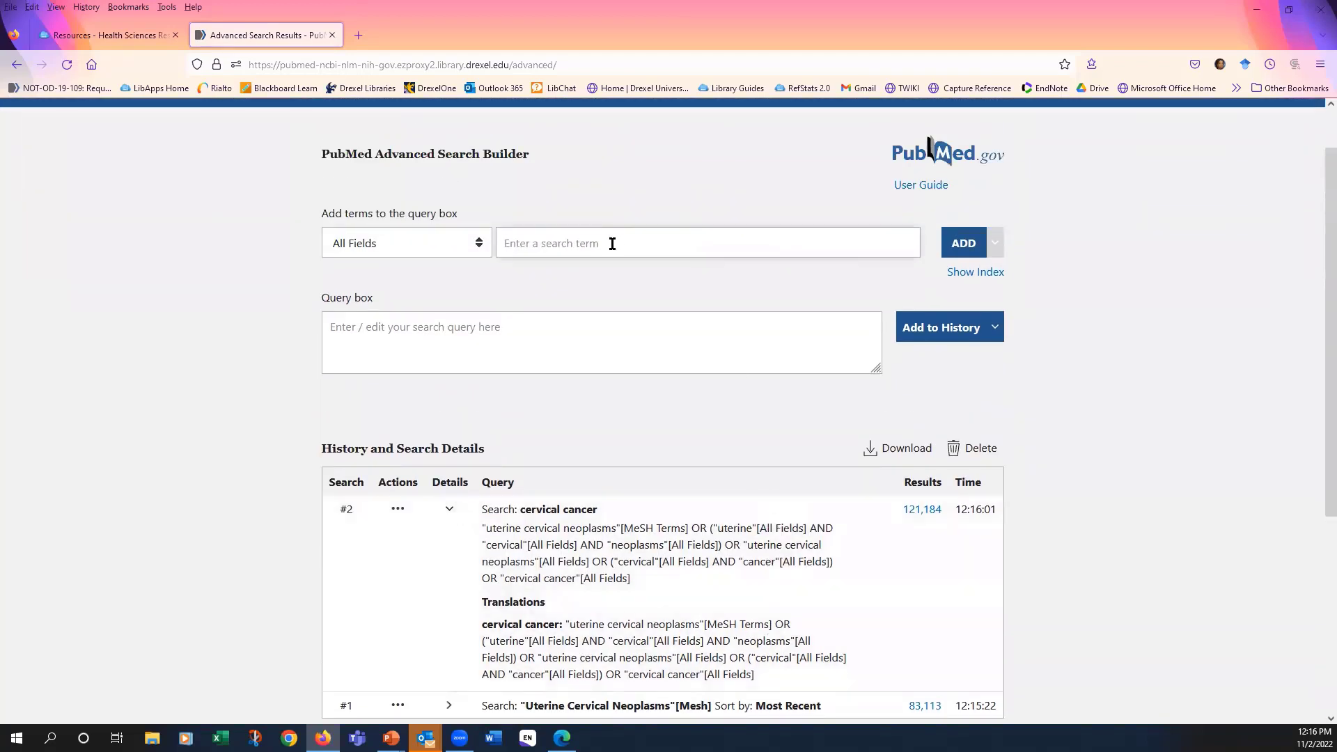
{"action": "type", "text": "\"cancer of the cre"}
{"action": "key", "text": "BackSpace"}
{"action": "key", "text": "BackSpace"}
{"action": "type", "text": "erv"}
{"action": "key", "text": "BackSpace"}
{"action": "type", "text": "i"}
- Limit the phrase to the Text Word field, add it to the query, and add that query to the search history
{"action": "left_click", "coordinate": [479, 248]}
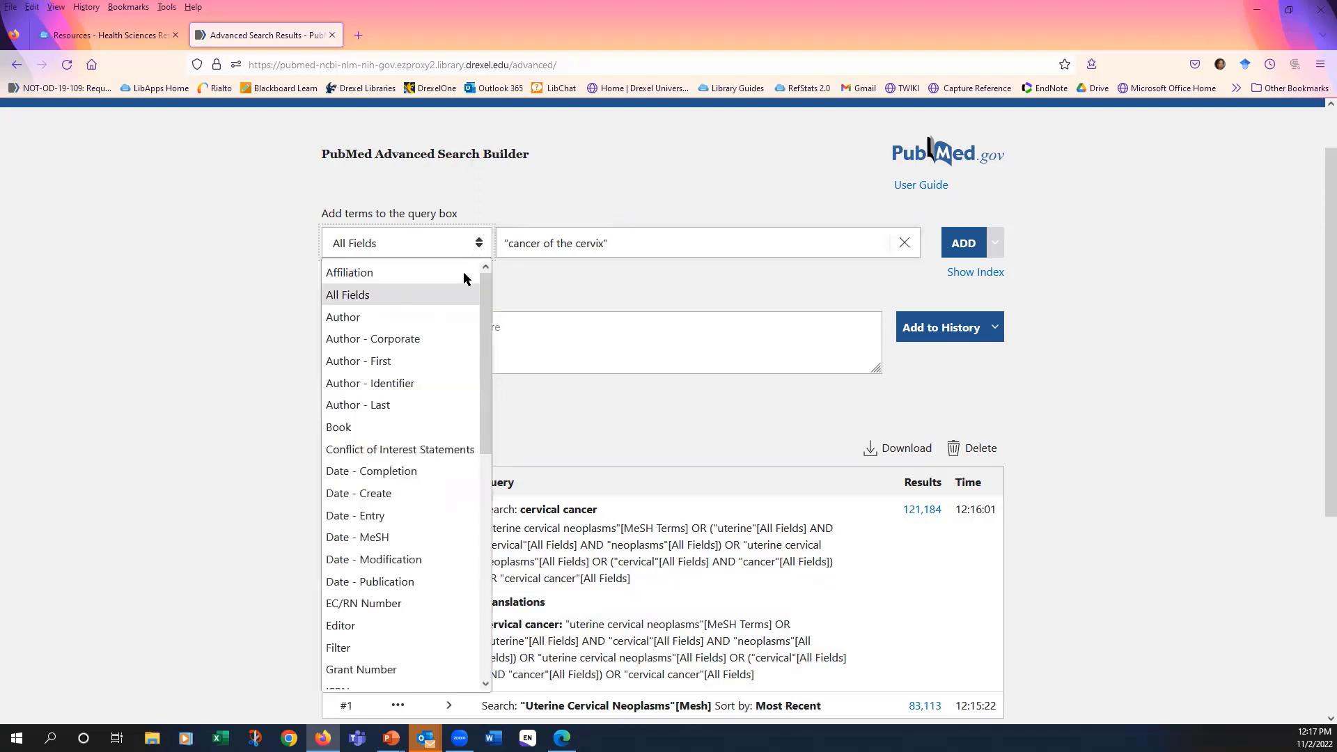
{"action": "left_click_drag", "start_coordinate": [483, 287], "coordinate": [460, 549]}
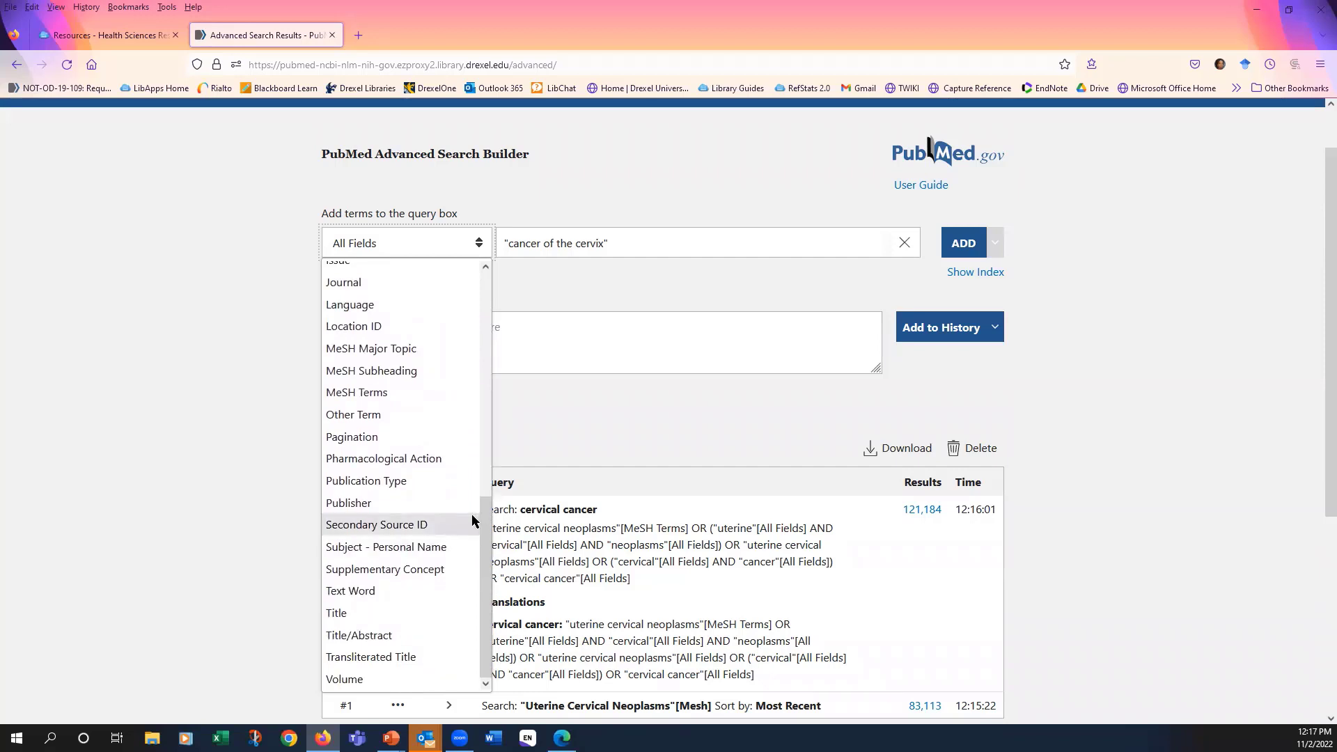
{"action": "left_click", "coordinate": [407, 595]}
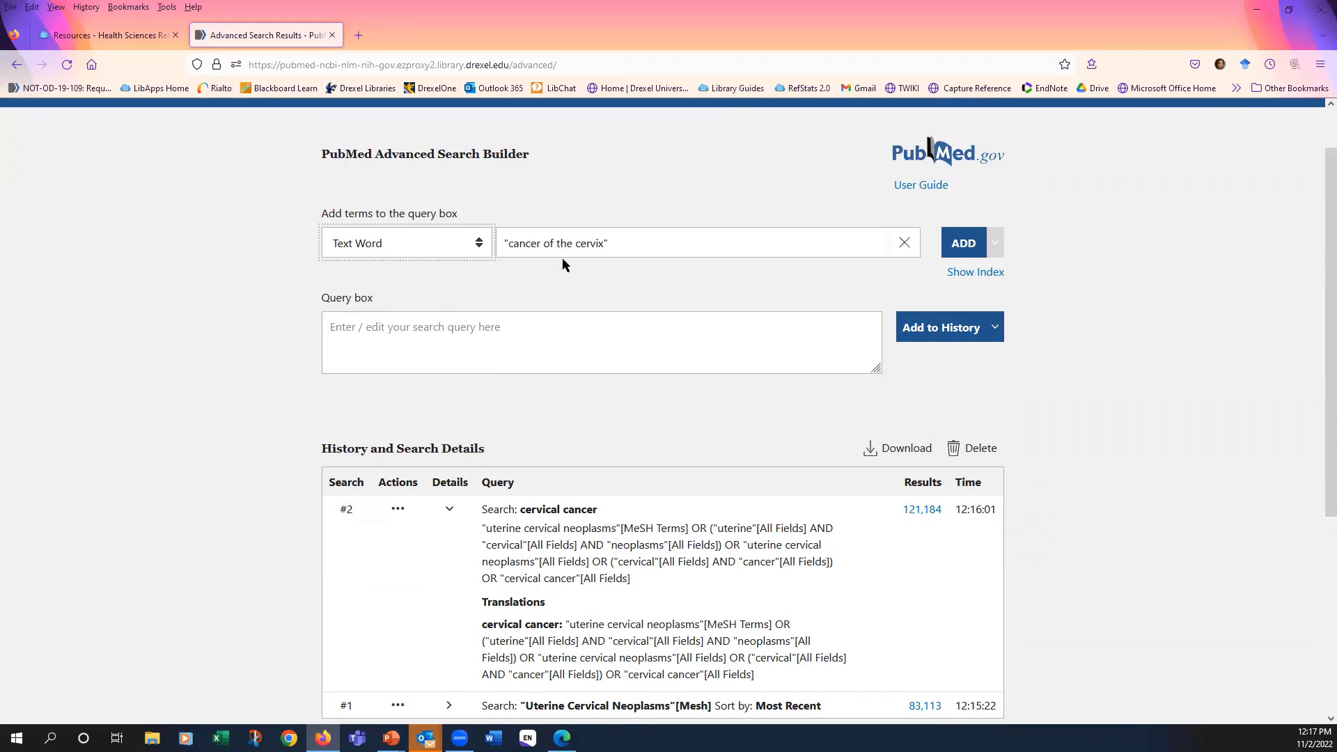
{"action": "left_click", "coordinate": [963, 243]}
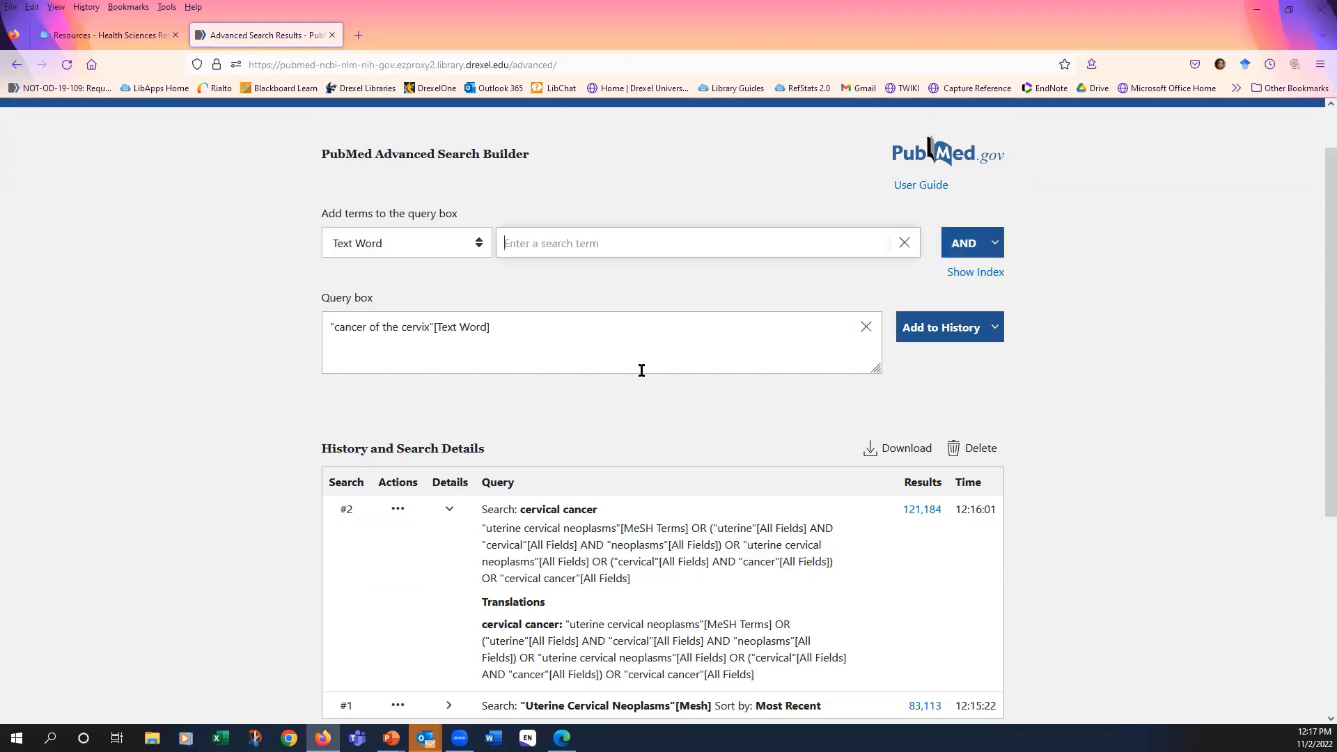
{"action": "left_click", "coordinate": [942, 335]}
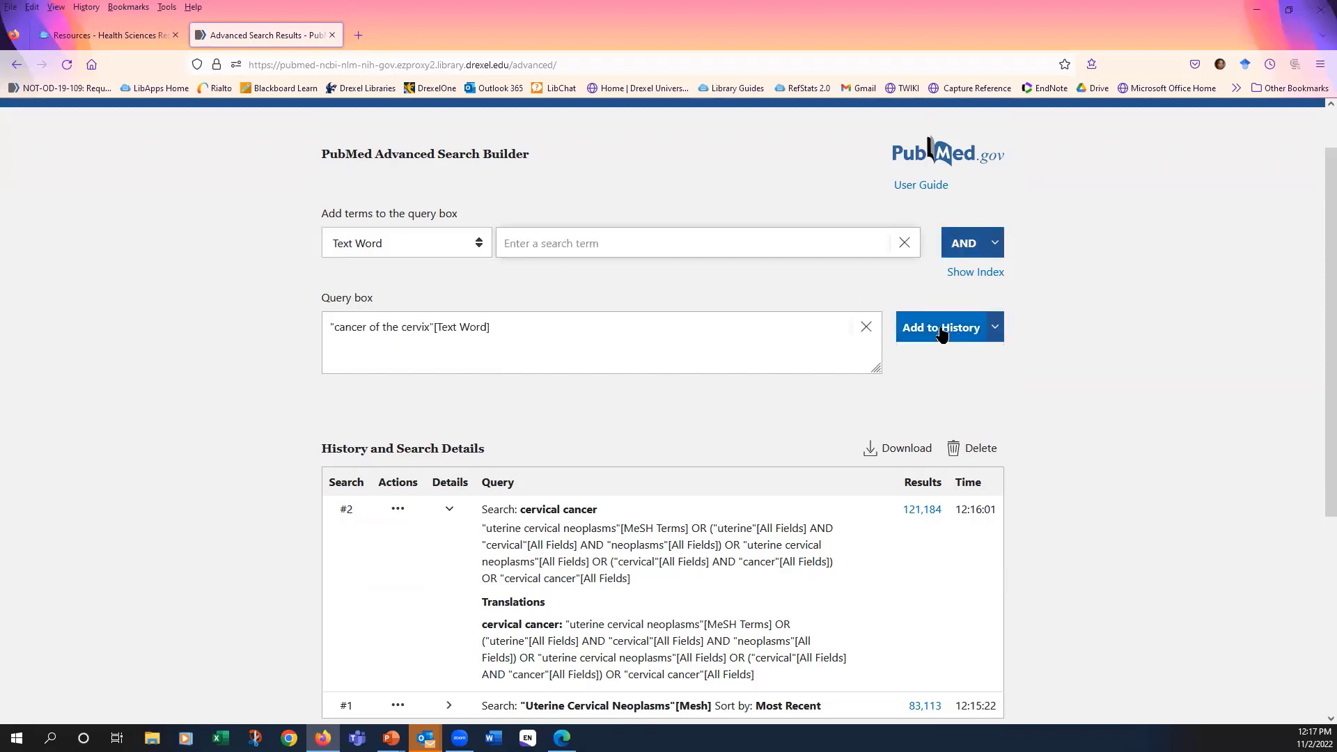
- Add the "Uterine Cervical Neoplasms"[Mesh] search from the history to the query and combine it with the cervical cancer search using OR
{"action": "scroll", "coordinate": [1021, 481], "scroll_direction": "down", "scroll_amount": 2}
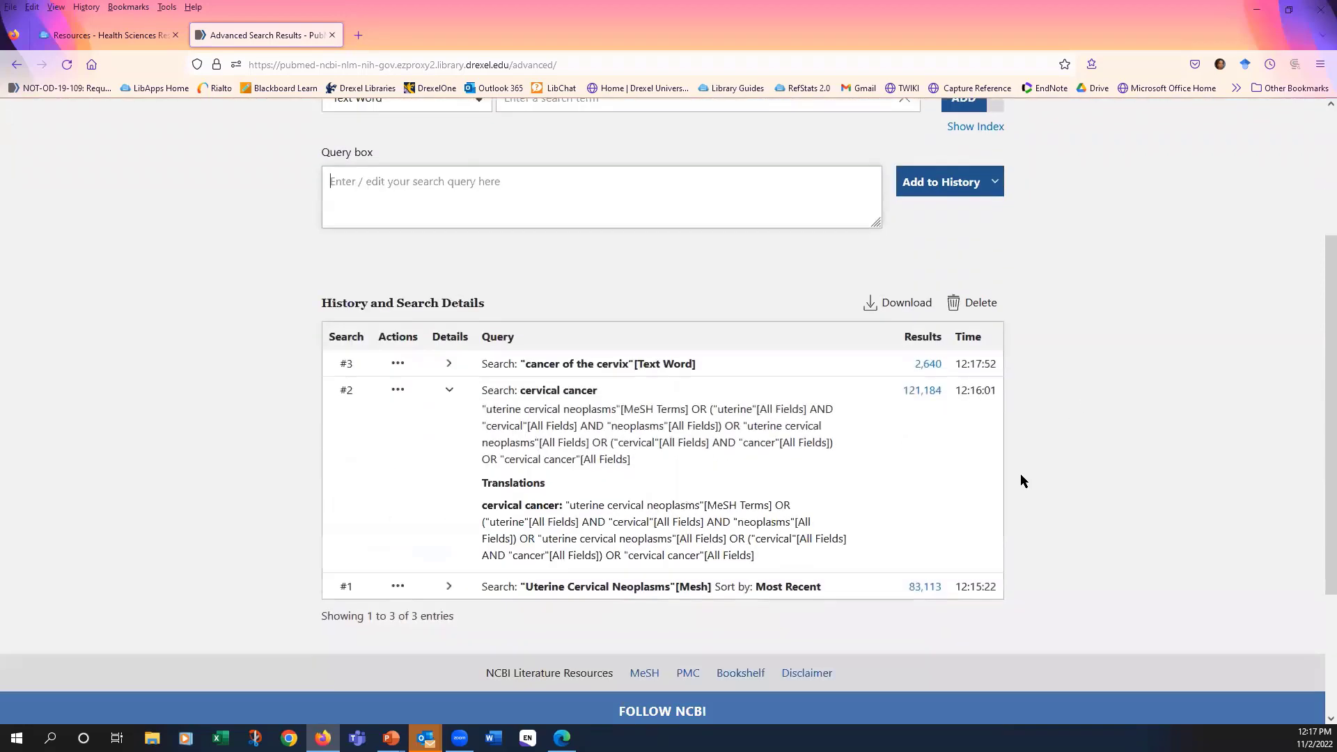
{"action": "scroll", "coordinate": [1021, 480], "scroll_direction": "down", "scroll_amount": 1}
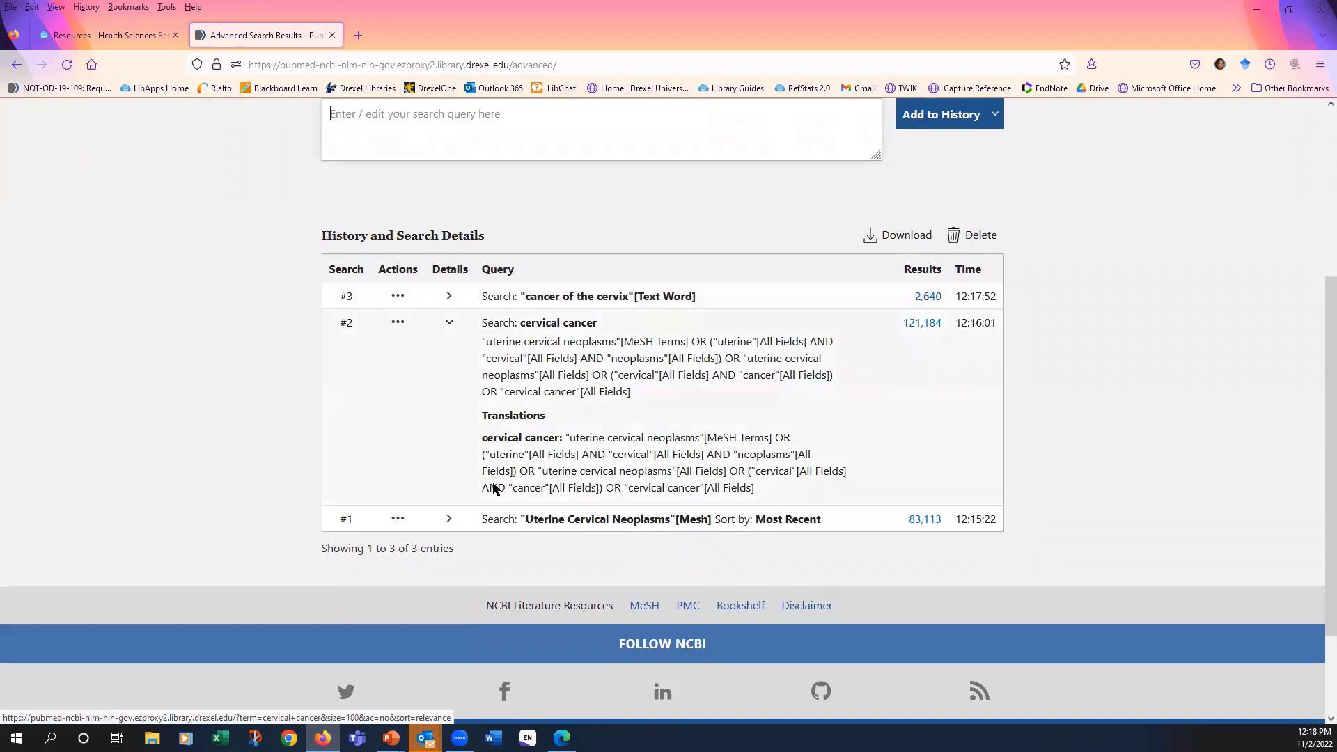
{"action": "scroll", "coordinate": [407, 404], "scroll_direction": "down", "scroll_amount": 1}
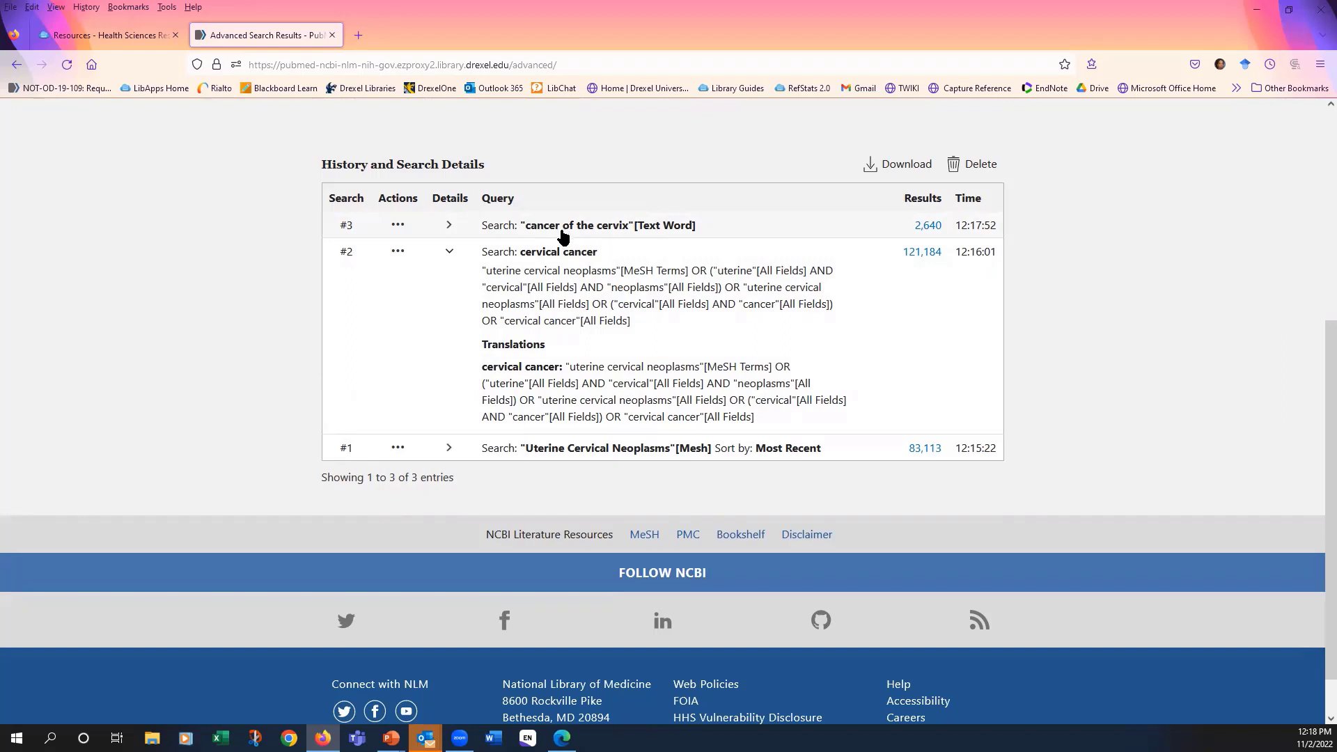
{"action": "left_click", "coordinate": [398, 449]}
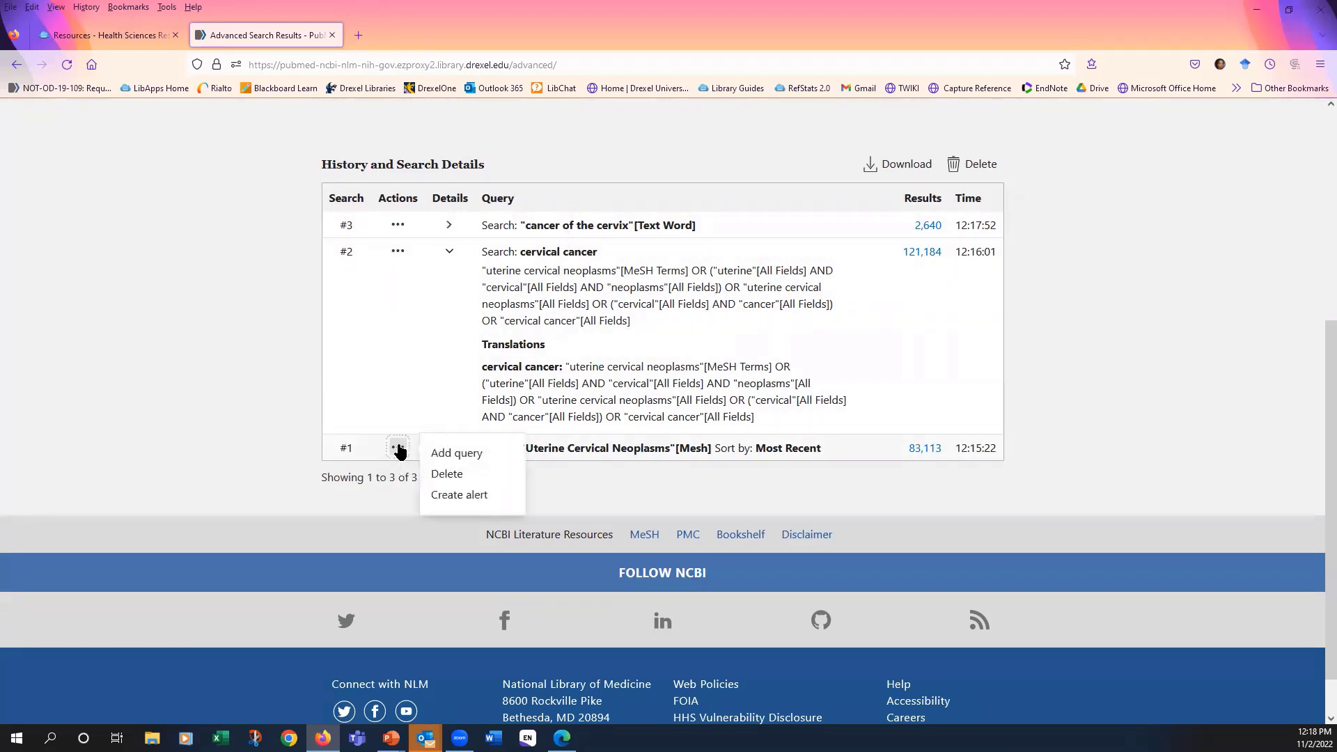
{"action": "left_click", "coordinate": [449, 453]}
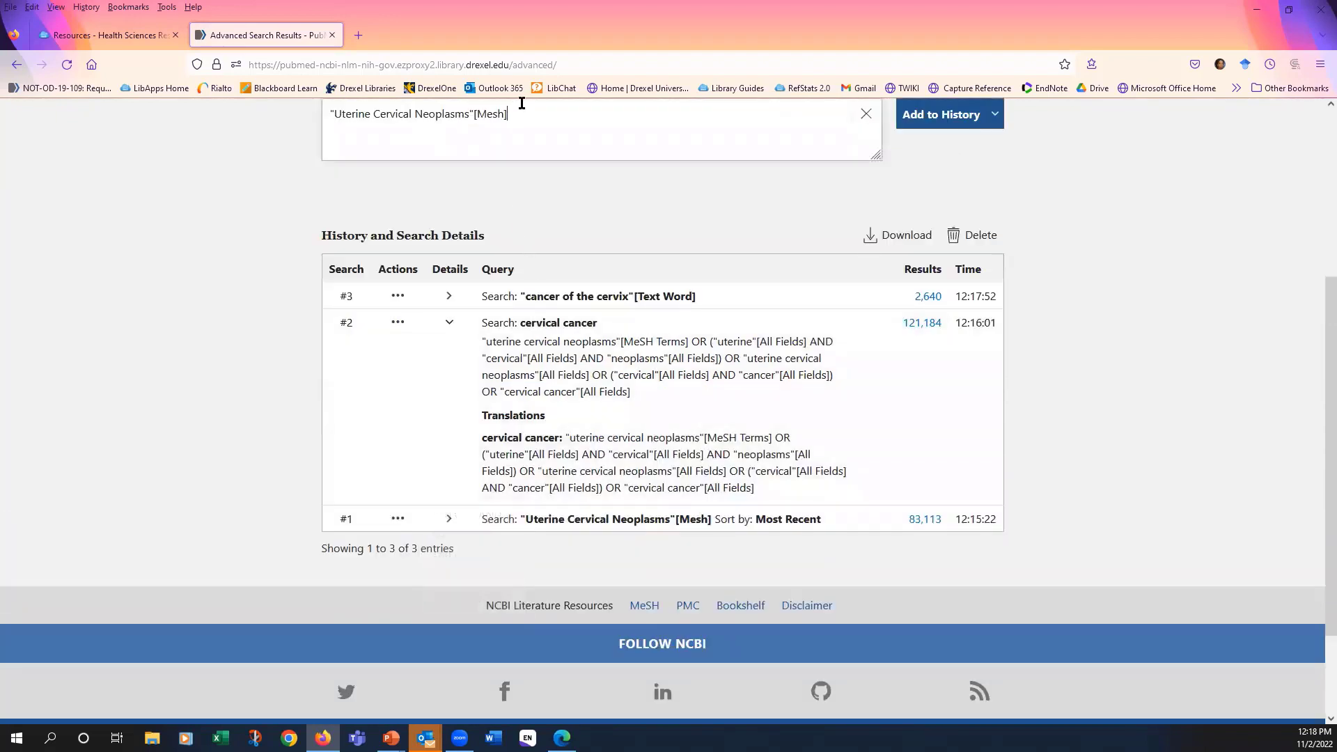
{"action": "left_click", "coordinate": [397, 322]}
{"action": "left_click", "coordinate": [454, 352]}
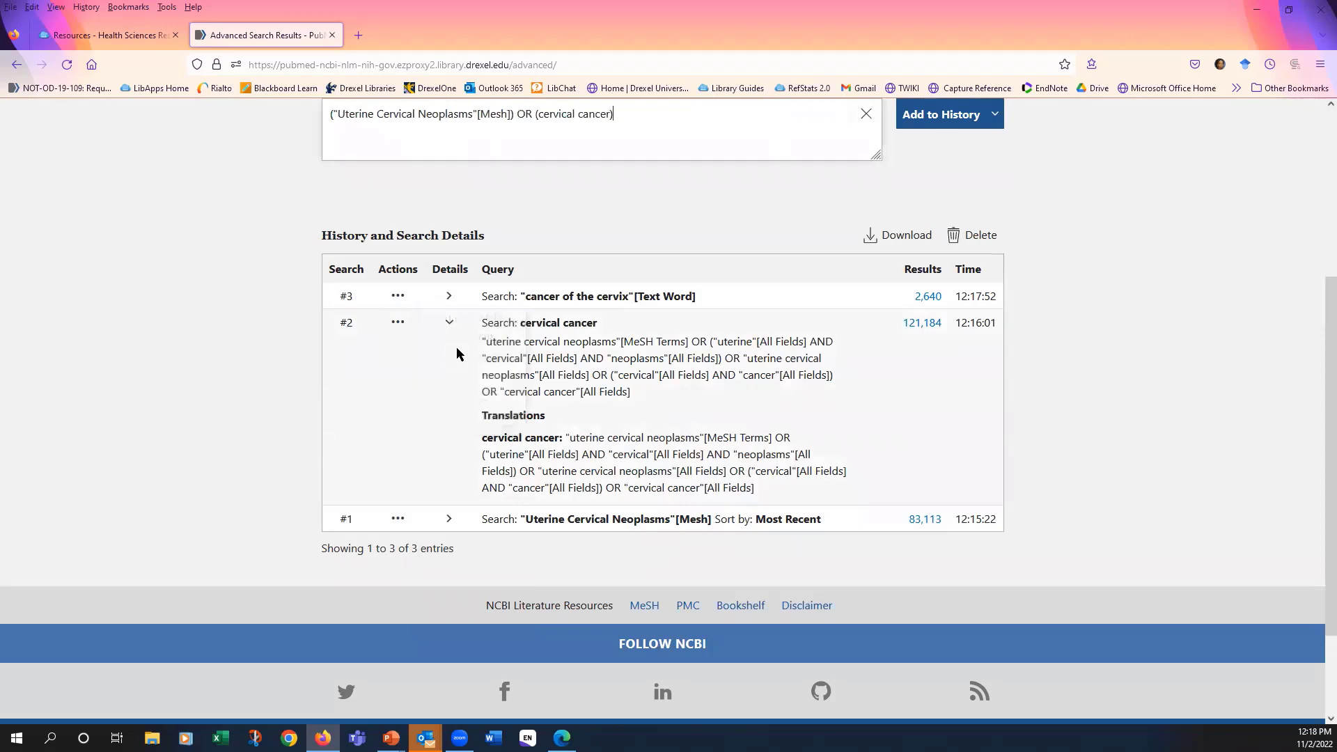
- Combine the "cancer of the cervix"[Text Word] search into the query with OR and add the combined query to the search history
{"action": "left_click", "coordinate": [397, 296]}
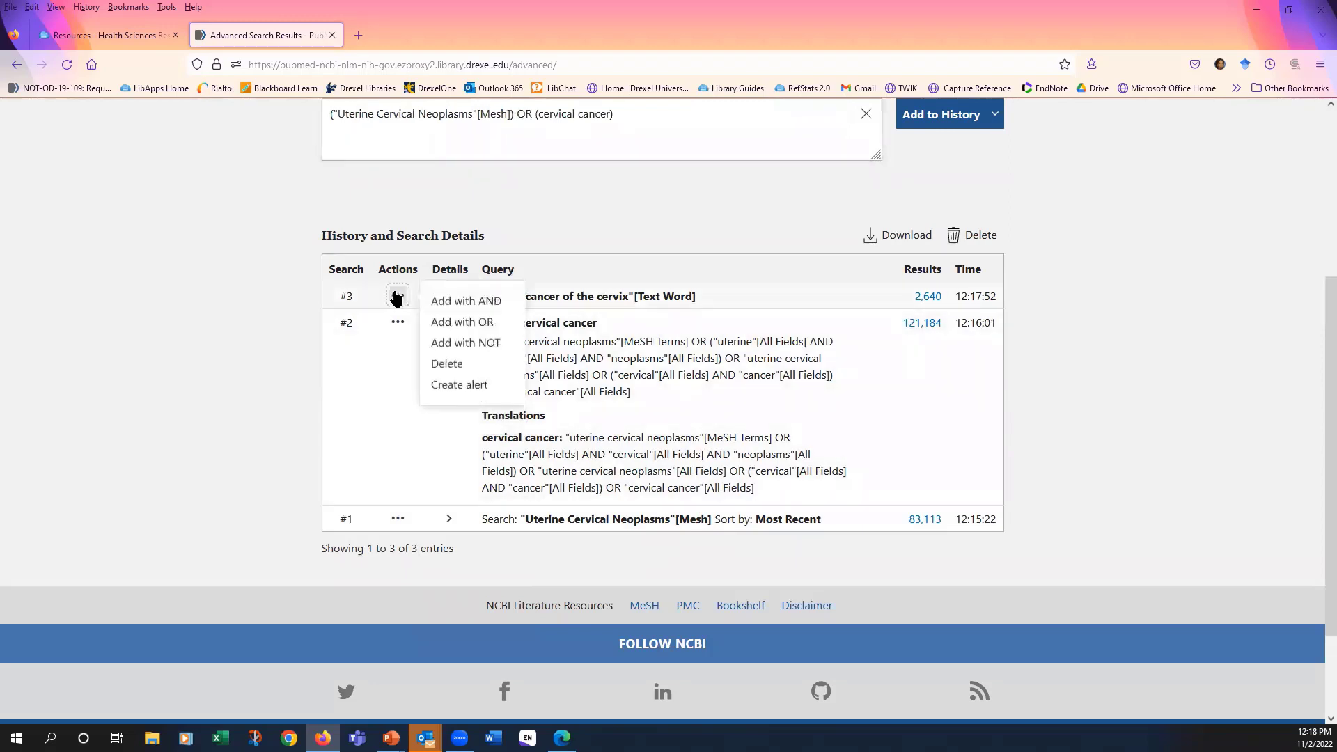
{"action": "left_click", "coordinate": [481, 325]}
{"action": "scroll", "coordinate": [577, 244], "scroll_direction": "up", "scroll_amount": 1}
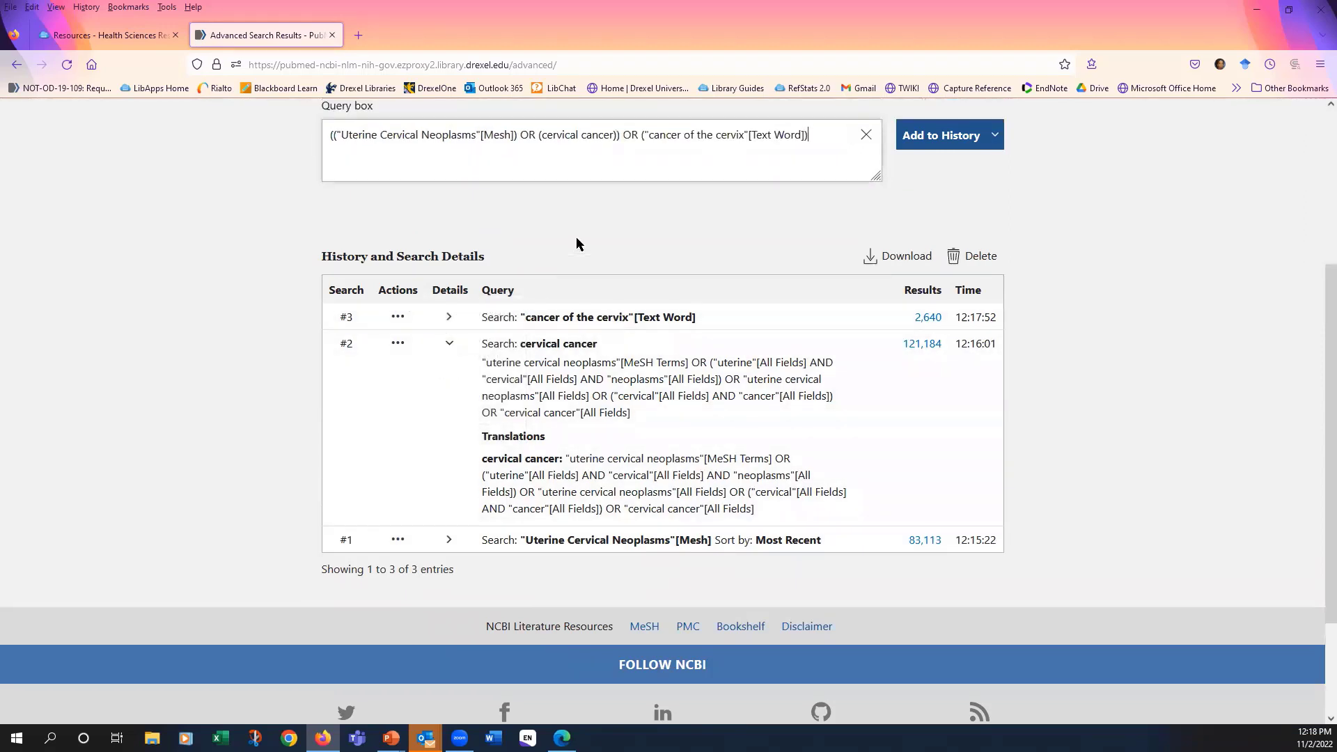
{"action": "scroll", "coordinate": [576, 244], "scroll_direction": "up", "scroll_amount": 3}
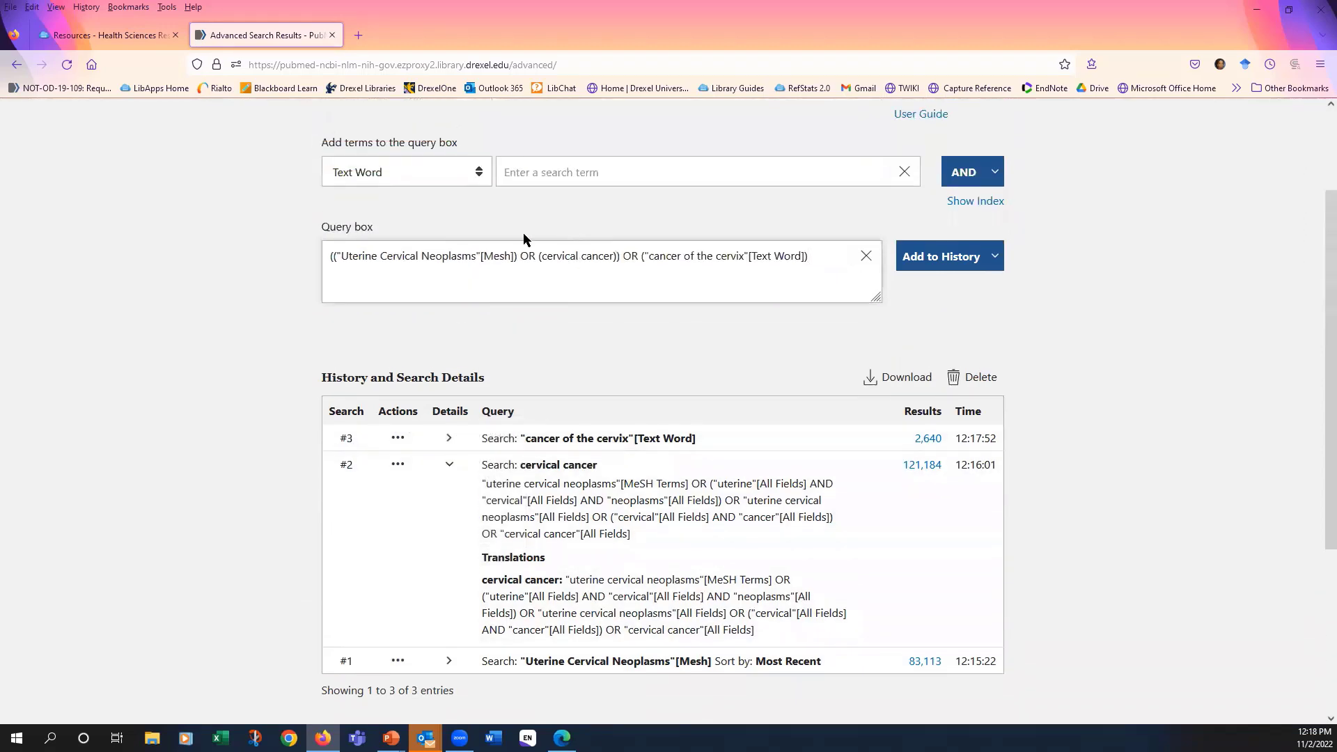
{"action": "left_click", "coordinate": [950, 263]}
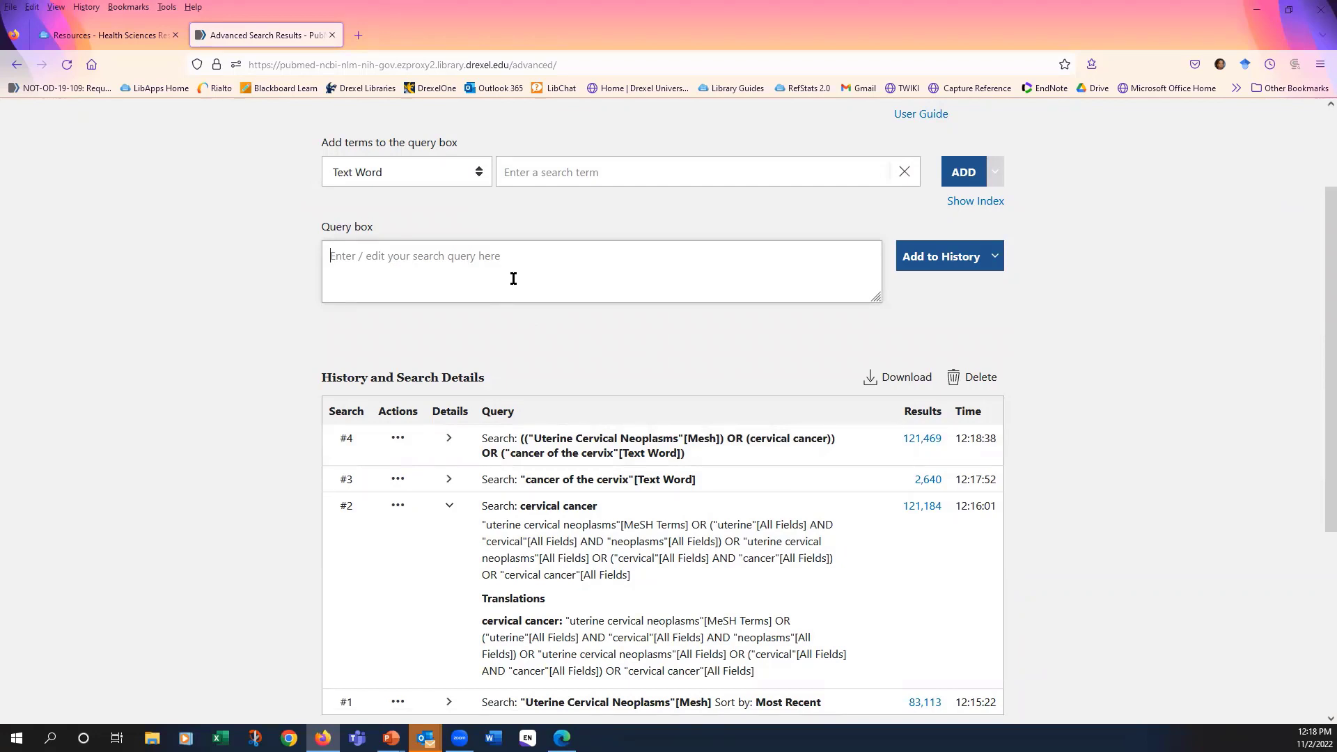
- Switch to the MeSH database and look up the suggested term "hpv vaccines"
{"action": "scroll", "coordinate": [1114, 258], "scroll_direction": "down", "scroll_amount": 2}
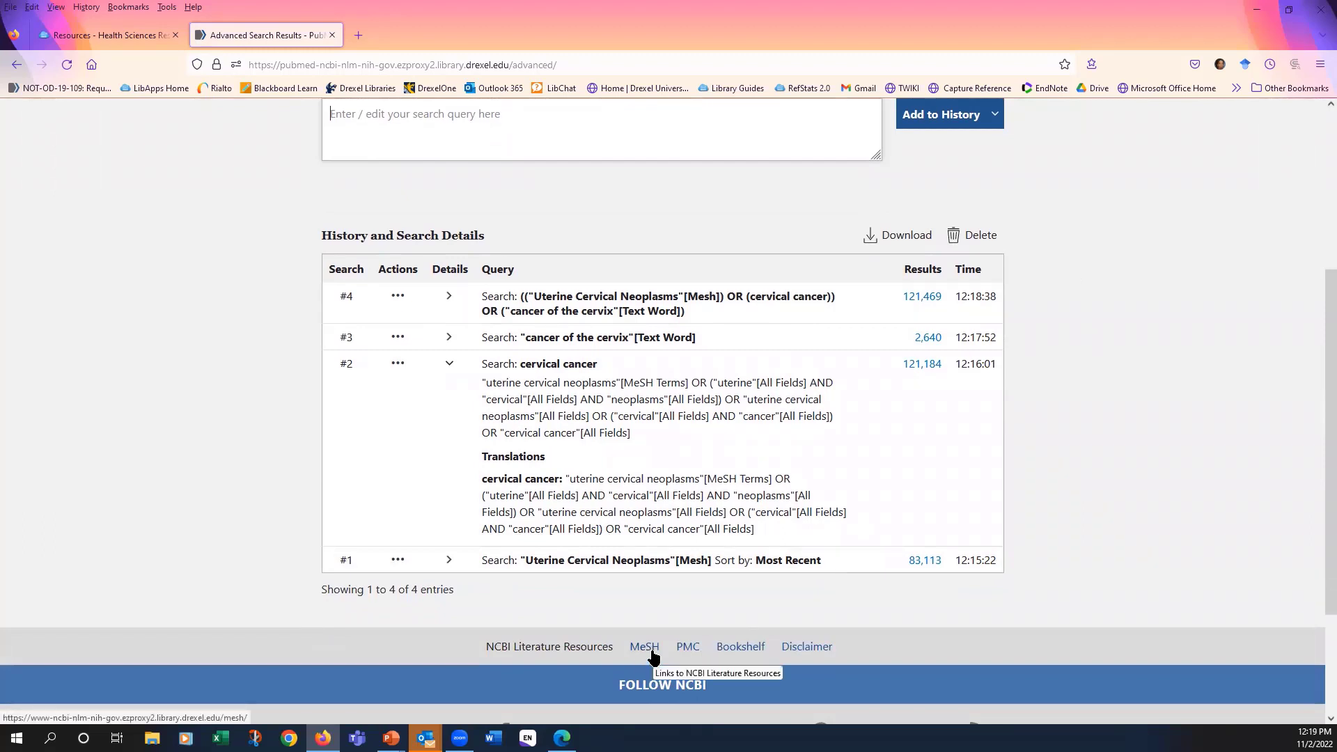
{"action": "left_click", "coordinate": [652, 651]}
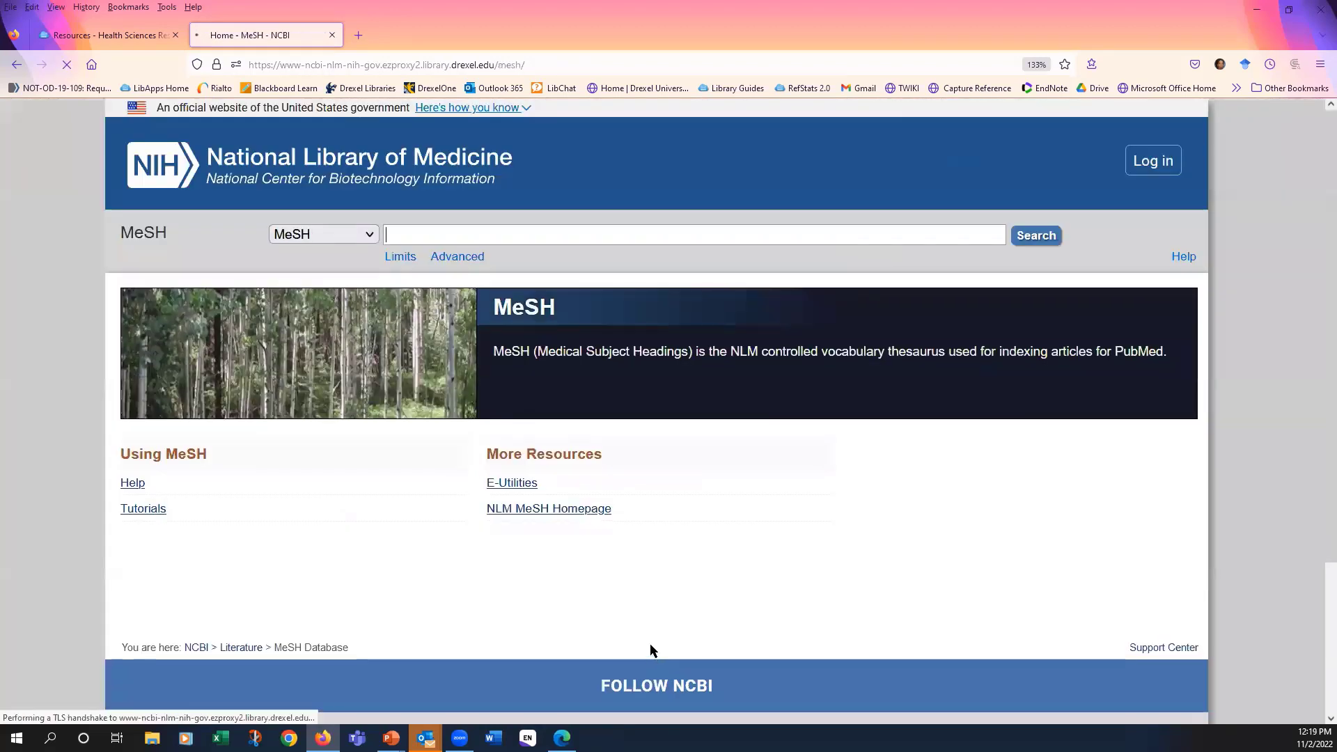
{"action": "left_click", "coordinate": [586, 234]}
{"action": "type", "text": "h"}
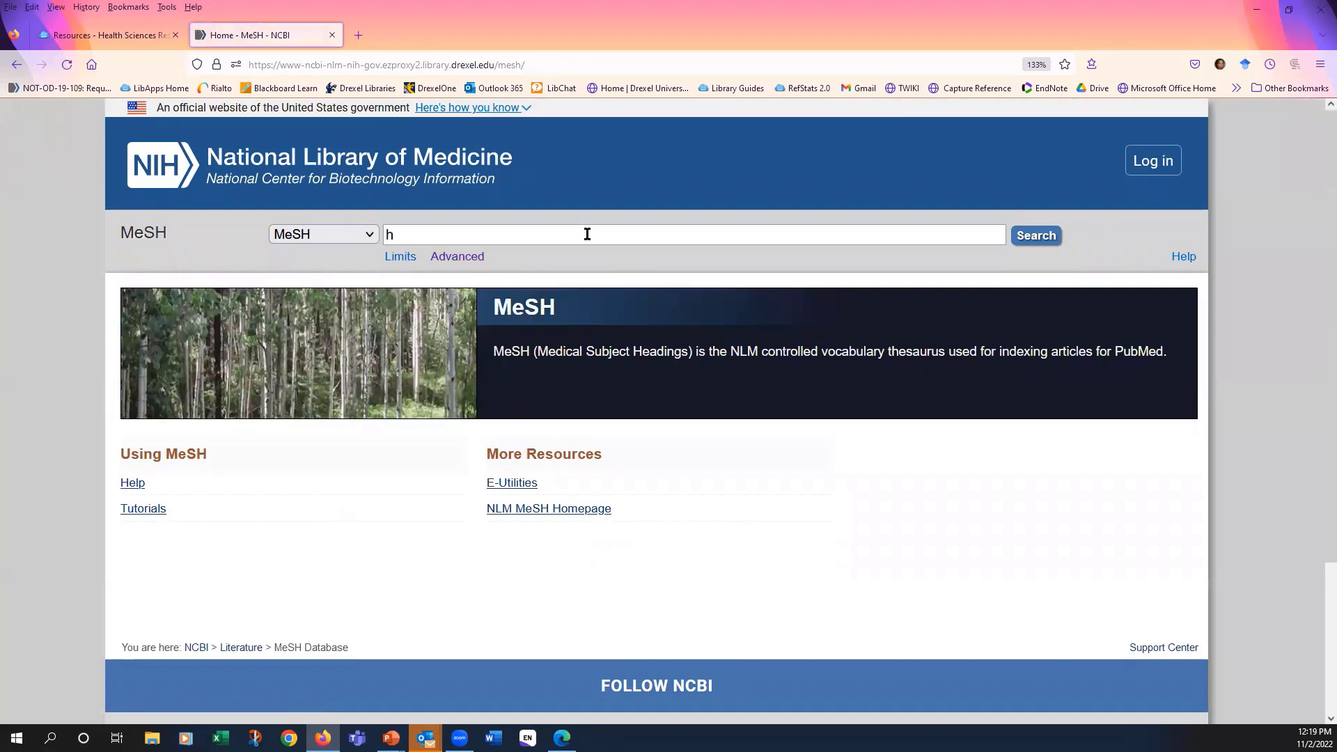
{"action": "type", "text": "pv v"}
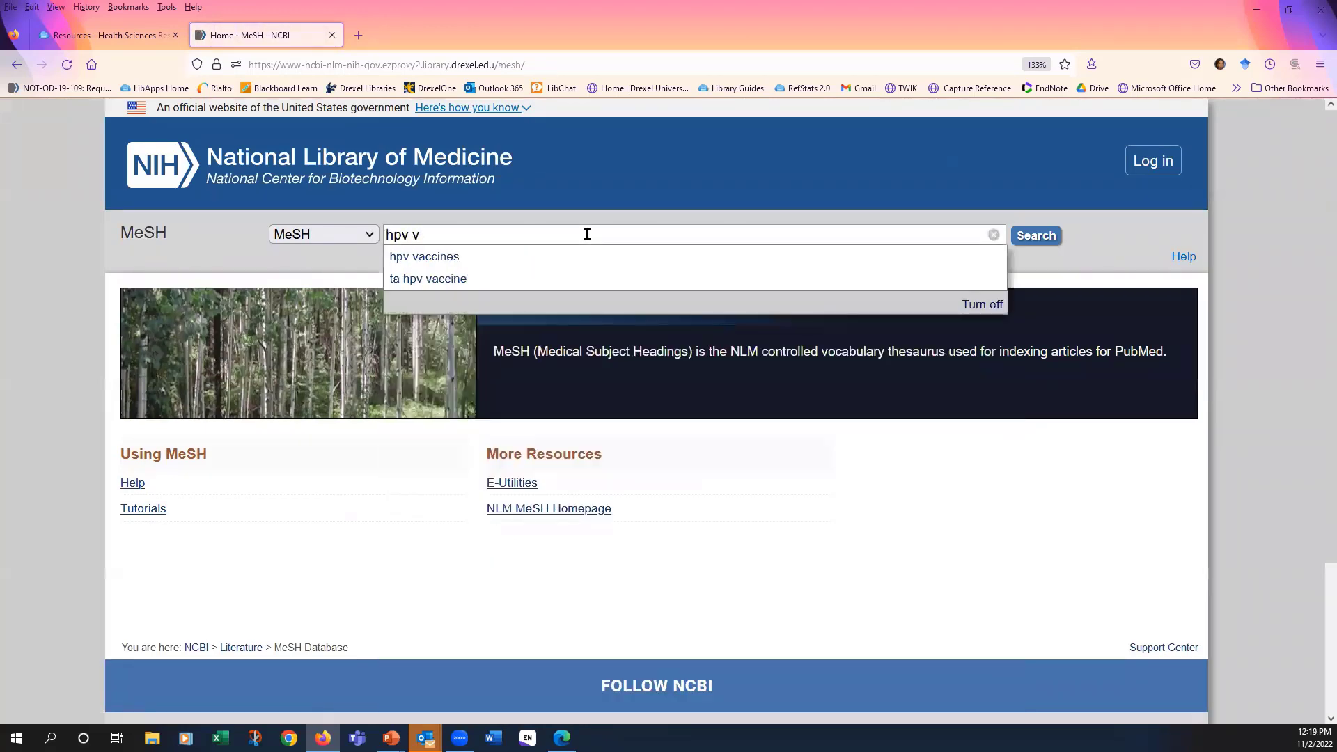
{"action": "type", "text": "a"}
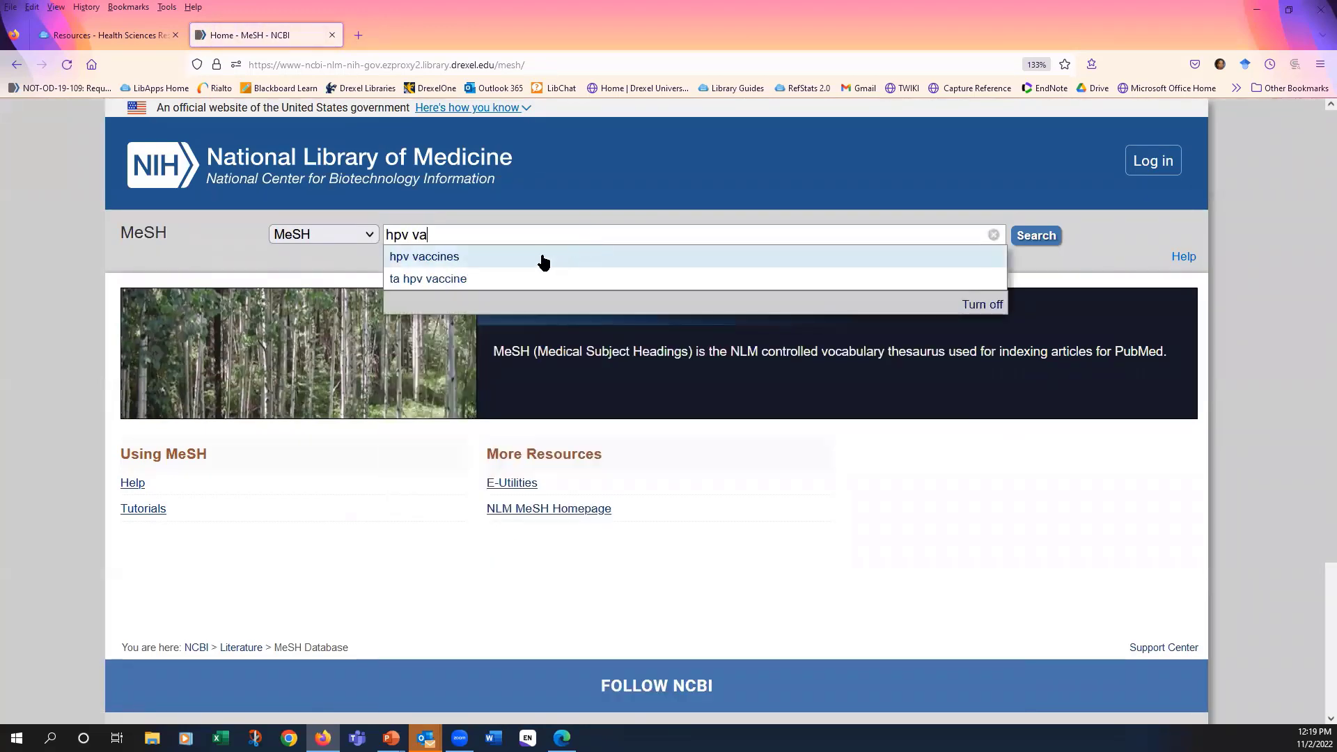
{"action": "left_click", "coordinate": [543, 258]}
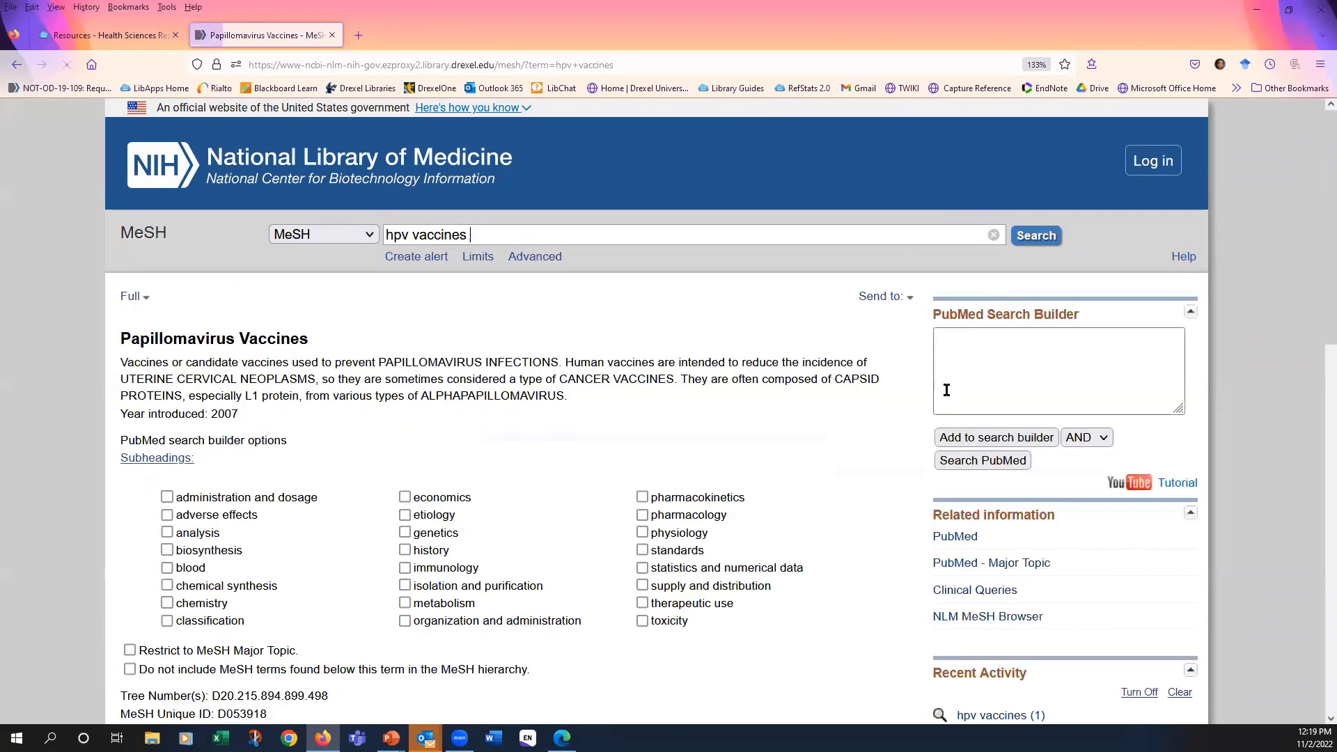
- Examine the Papillomavirus Vaccines record, including its subheadings, restriction options, entry terms and place in the MeSH hierarchy
{"action": "scroll", "coordinate": [793, 365], "scroll_direction": "down", "scroll_amount": 2}
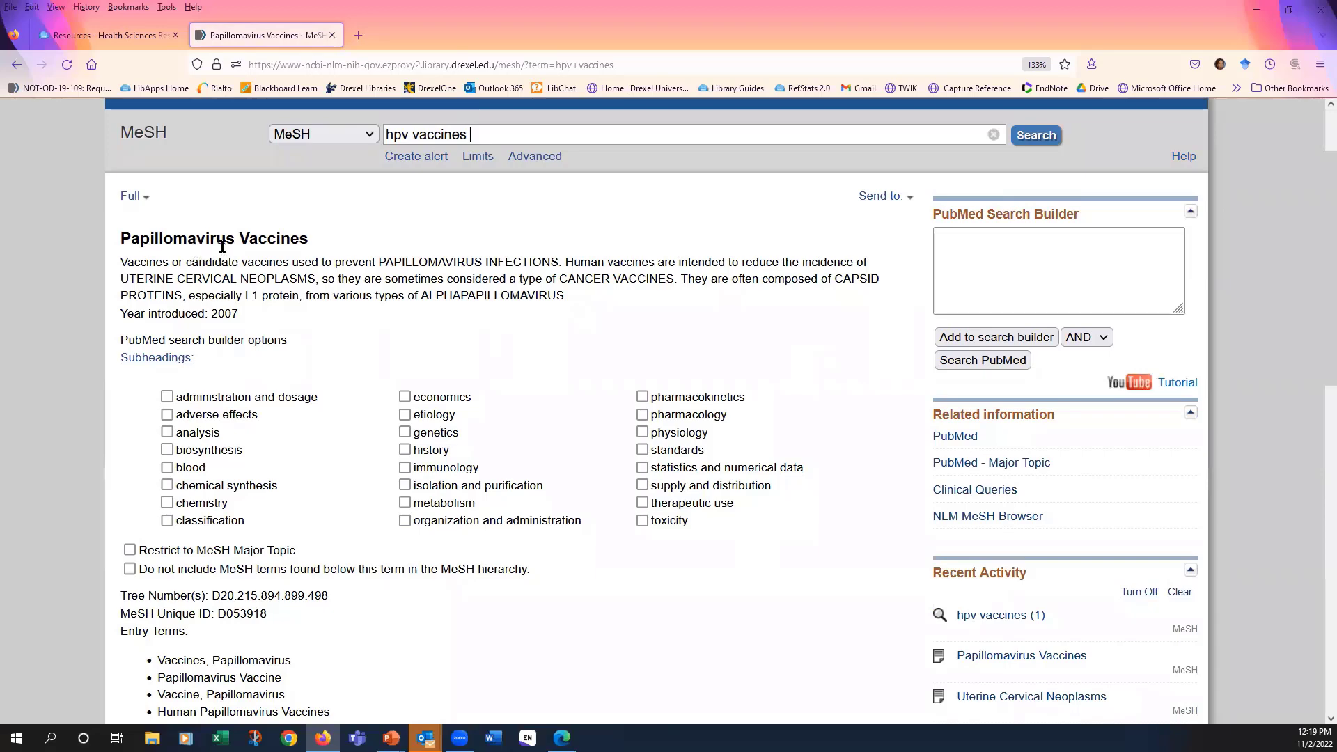
{"action": "scroll", "coordinate": [523, 307], "scroll_direction": "down", "scroll_amount": 6}
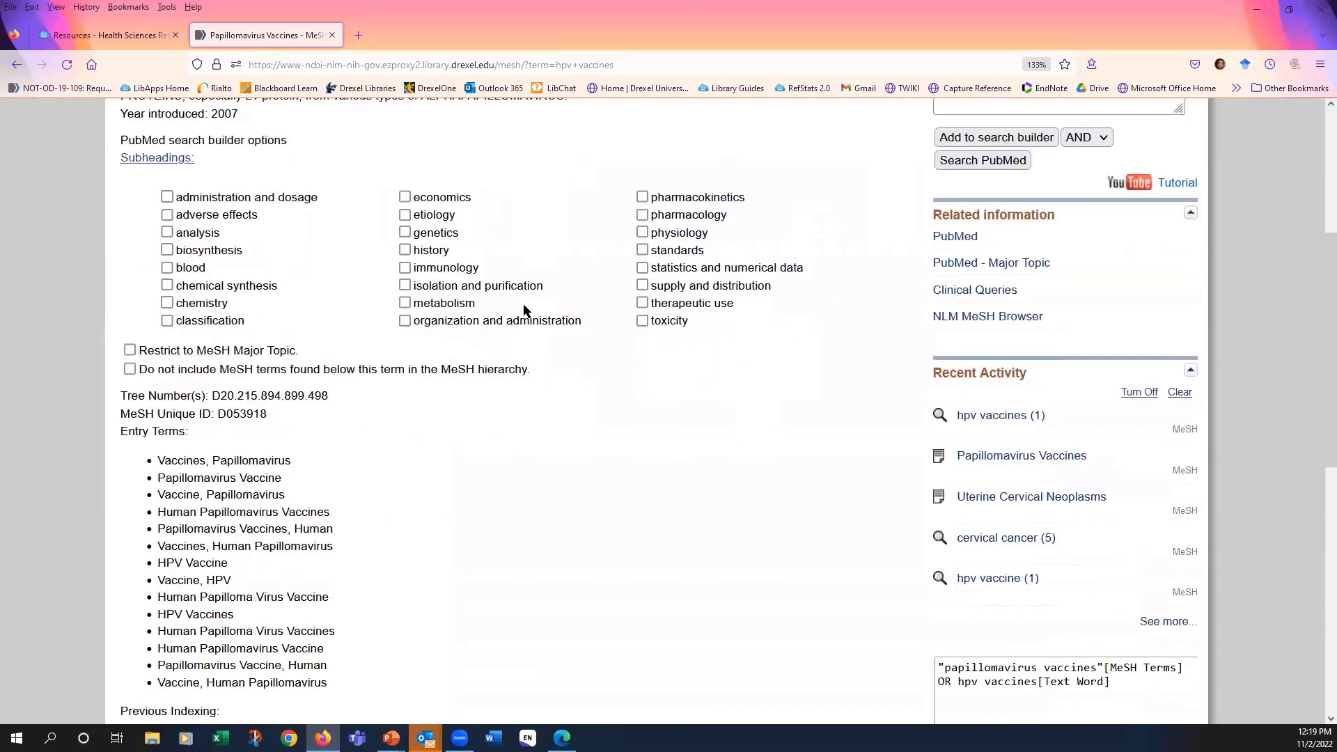
{"action": "scroll", "coordinate": [524, 310], "scroll_direction": "down", "scroll_amount": 2}
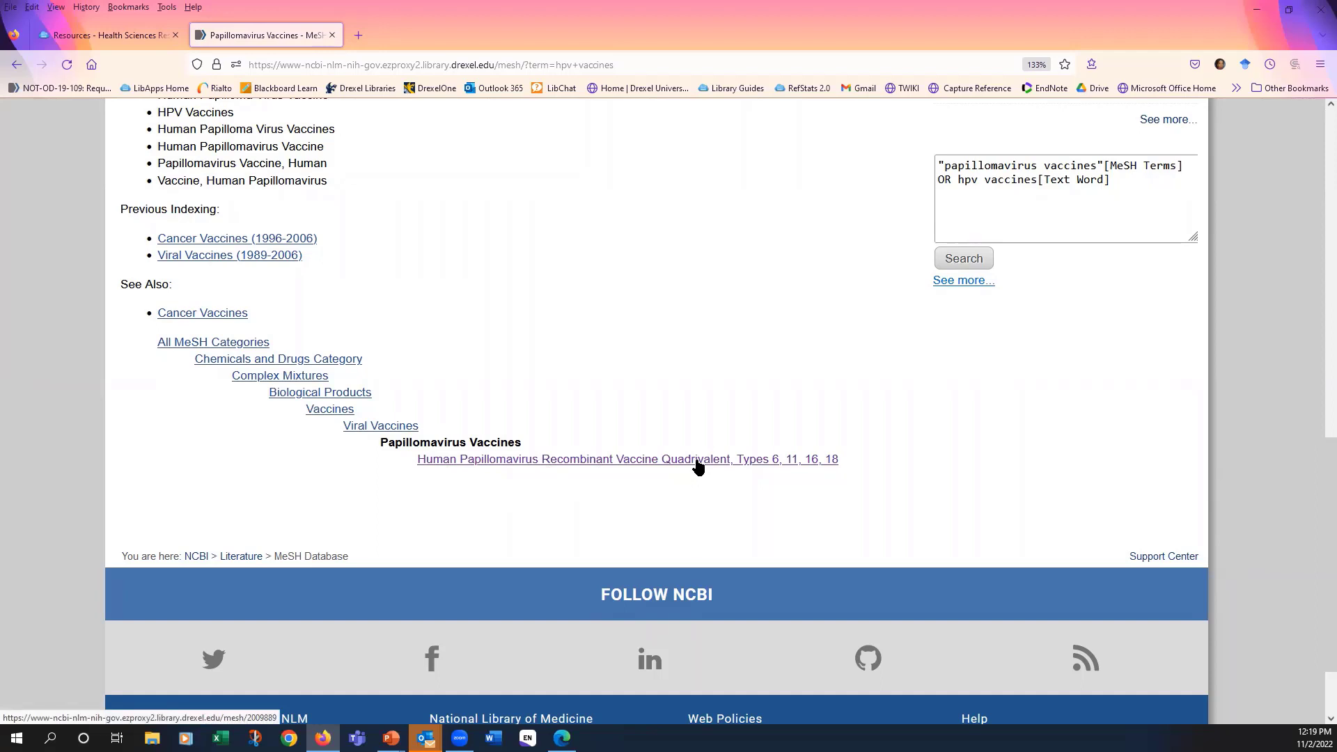
{"action": "scroll", "coordinate": [697, 465], "scroll_direction": "up", "scroll_amount": 2}
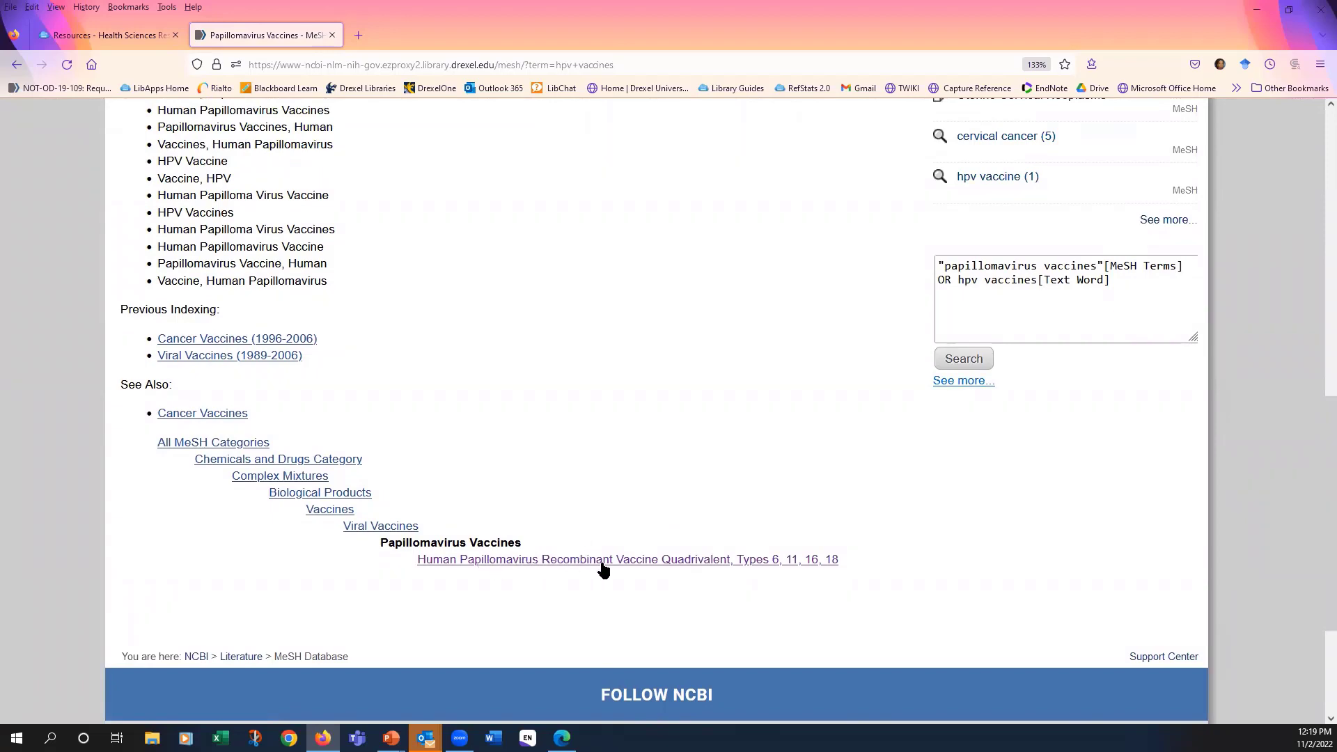
{"action": "scroll", "coordinate": [567, 498], "scroll_direction": "up", "scroll_amount": 4}
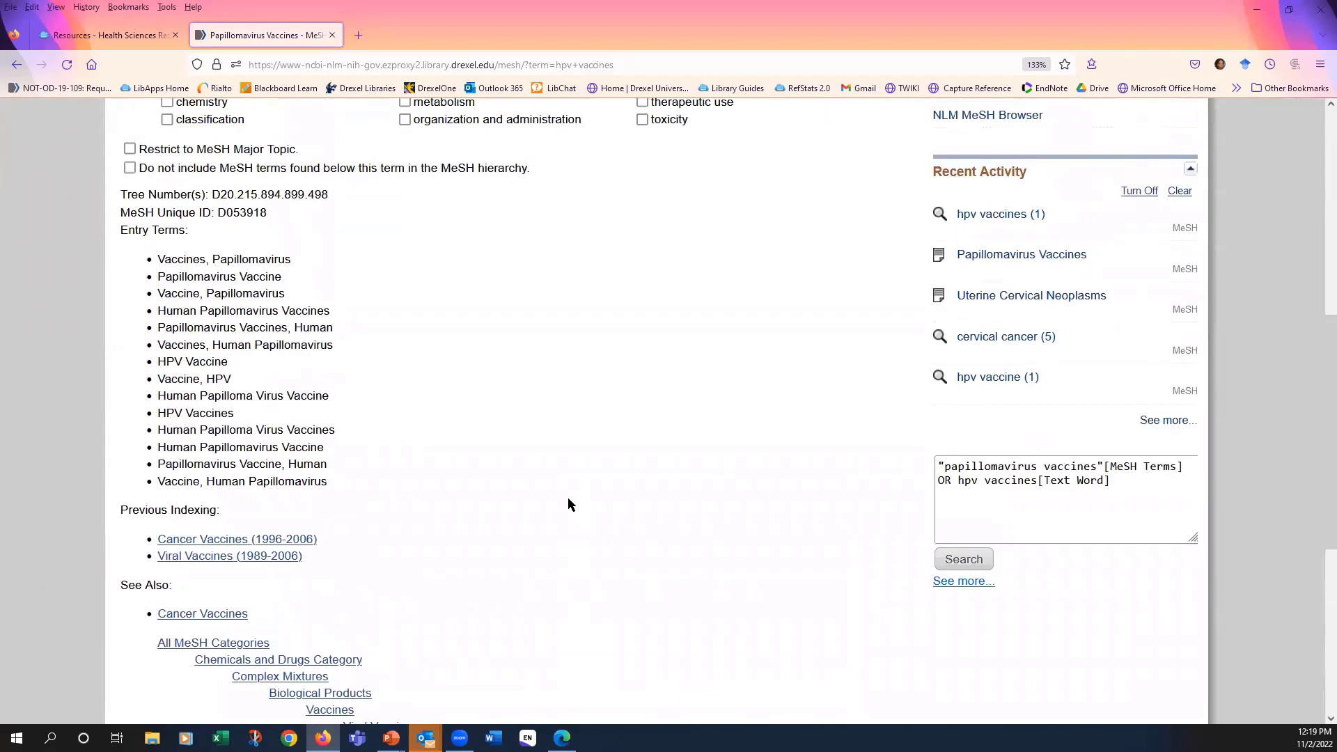
{"action": "scroll", "coordinate": [568, 499], "scroll_direction": "up", "scroll_amount": 2}
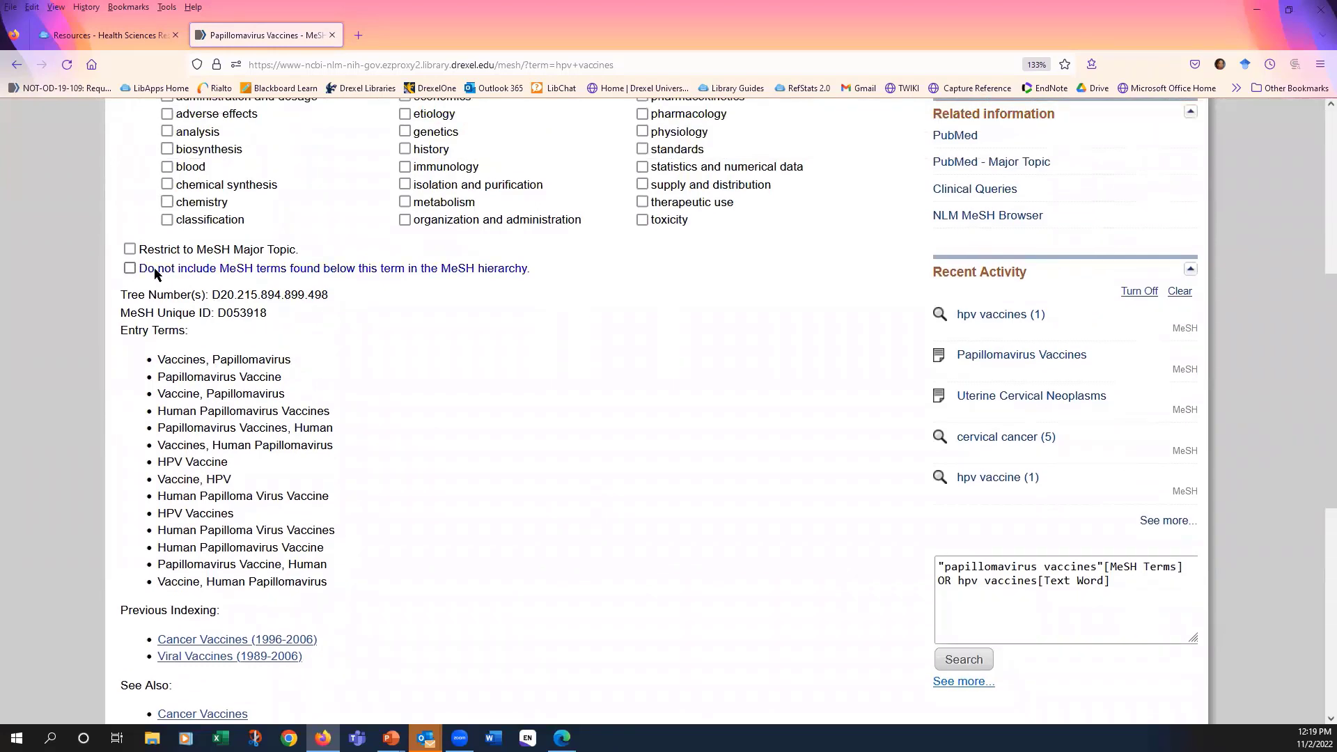
{"action": "scroll", "coordinate": [646, 447], "scroll_direction": "up", "scroll_amount": 2}
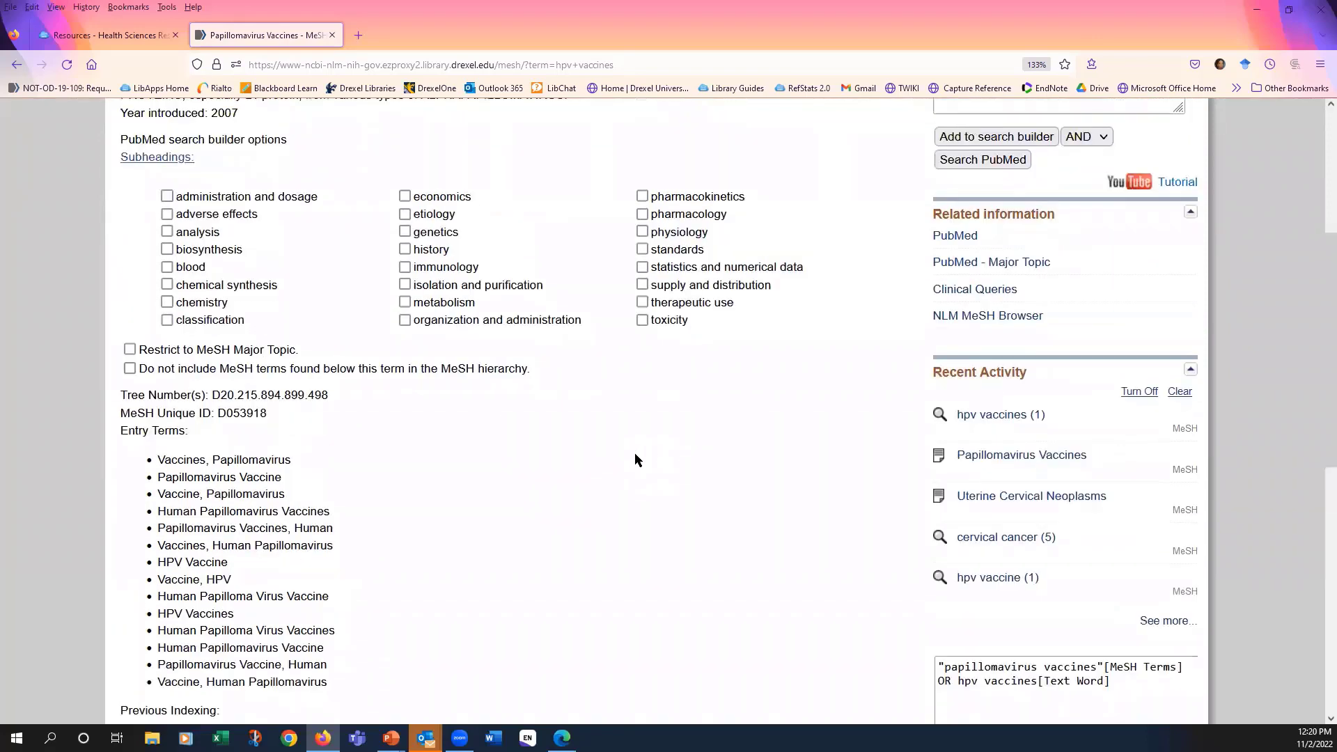
{"action": "scroll", "coordinate": [635, 458], "scroll_direction": "up", "scroll_amount": 2}
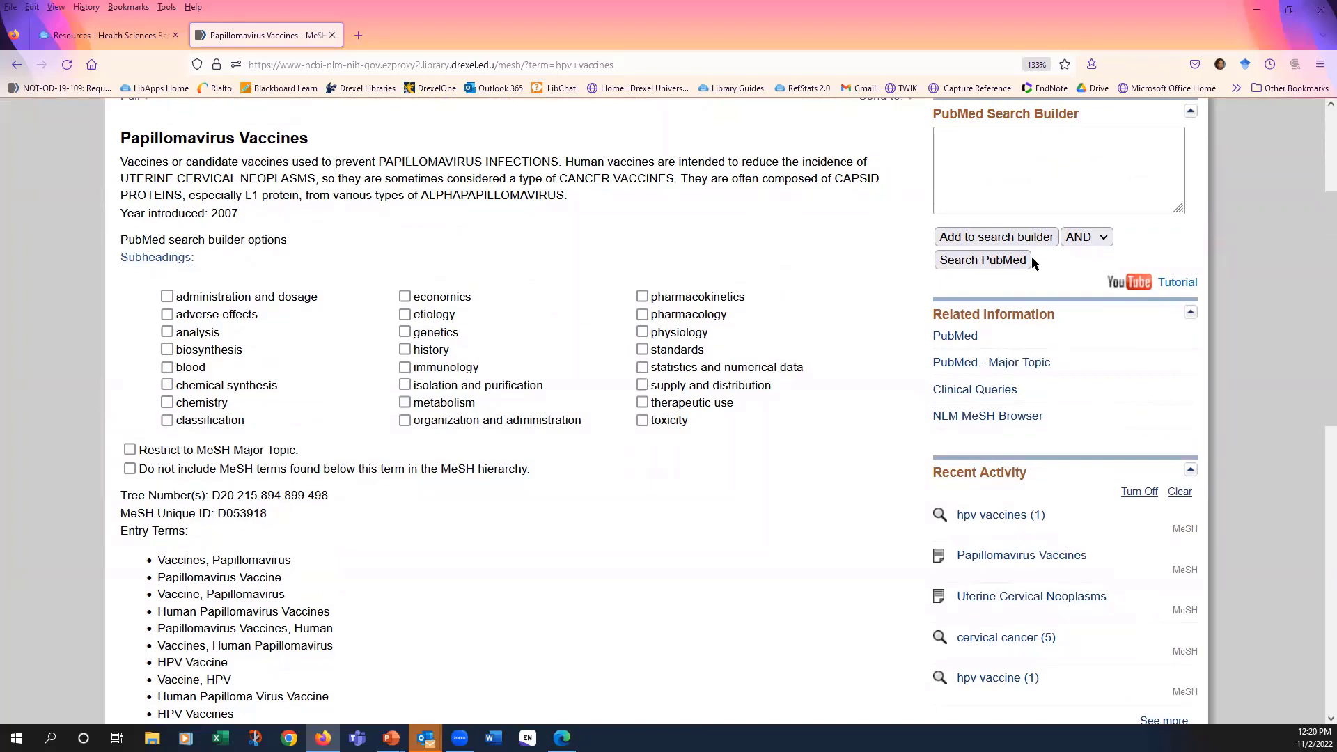
- Search PubMed for the heading "Papillomavirus Vaccines"[Mesh] through the search builder and return to the Advanced Search Builder
{"action": "left_click", "coordinate": [1022, 237]}
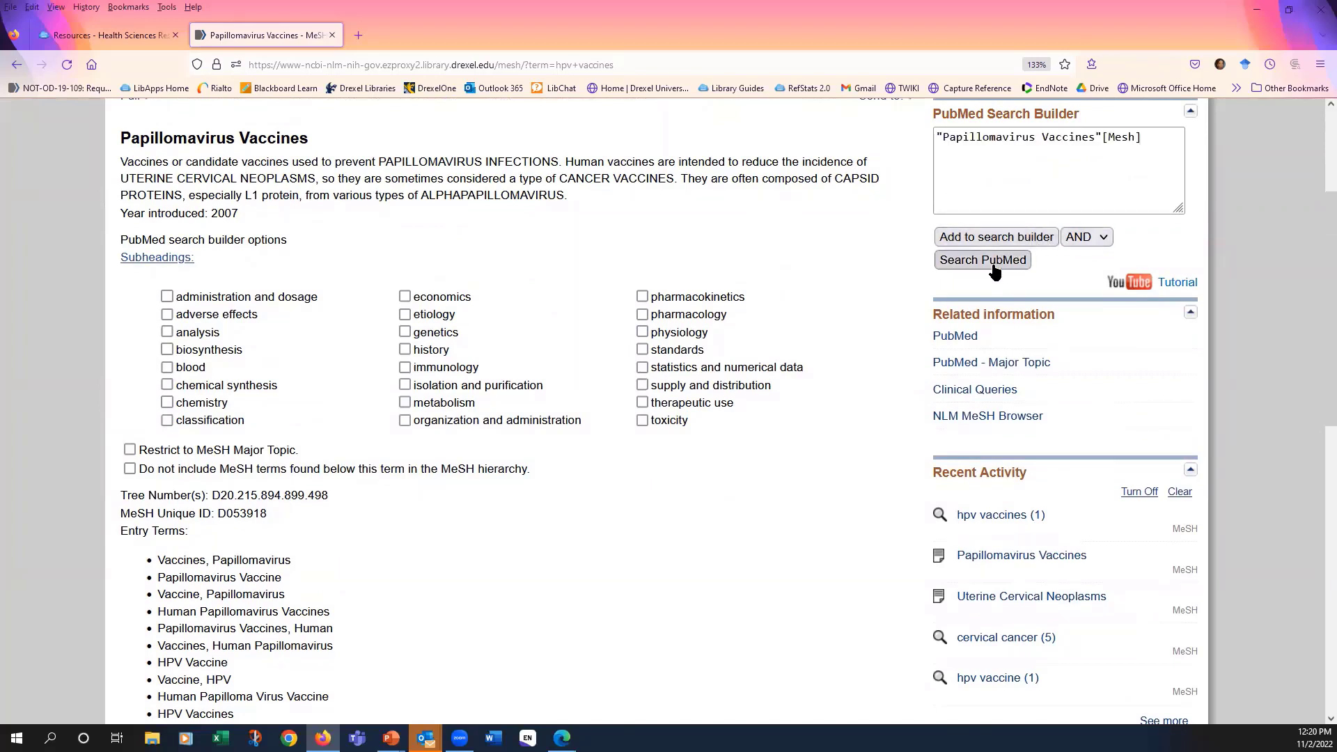
{"action": "left_click", "coordinate": [994, 270]}
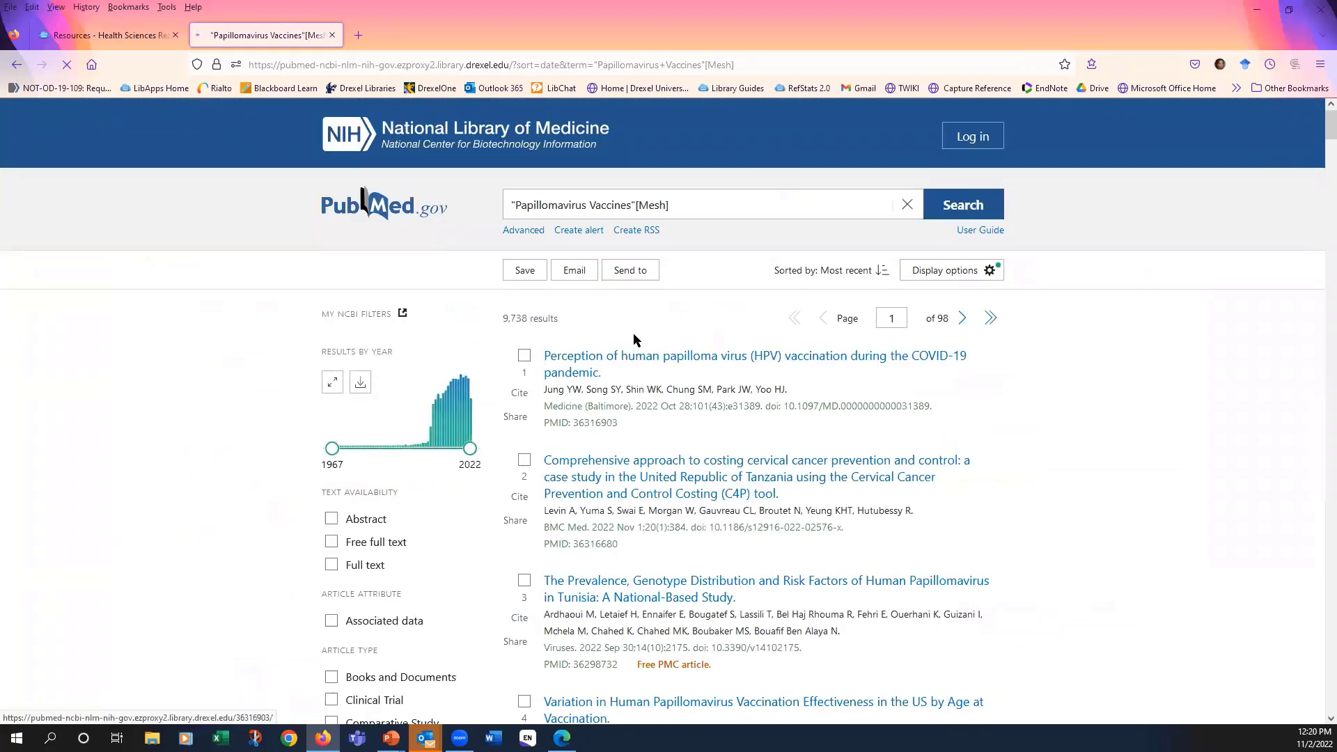
{"action": "left_click", "coordinate": [525, 230]}
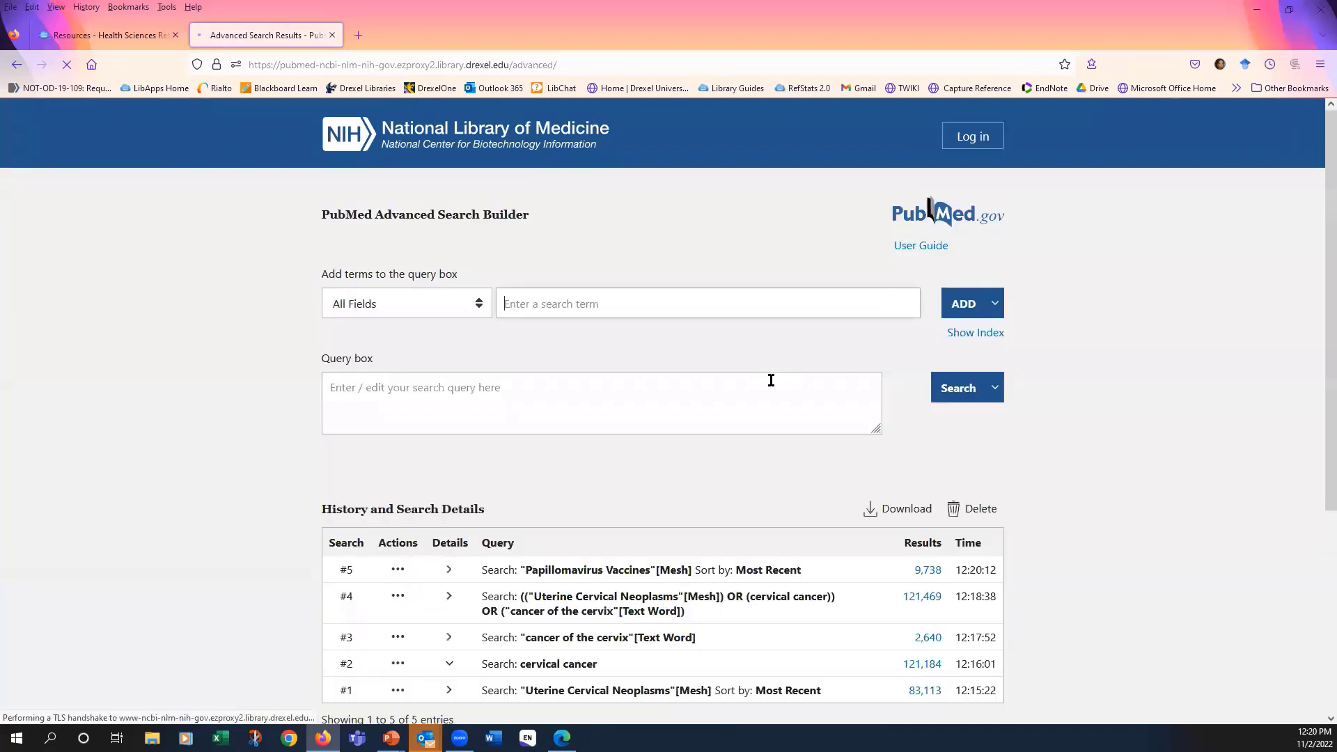
- Enter the truncated phrase "hpv vaccin*" in quotation marks, limit it to the Text Word field, and add it to the query
{"action": "scroll", "coordinate": [767, 383], "scroll_direction": "down", "scroll_amount": 3}
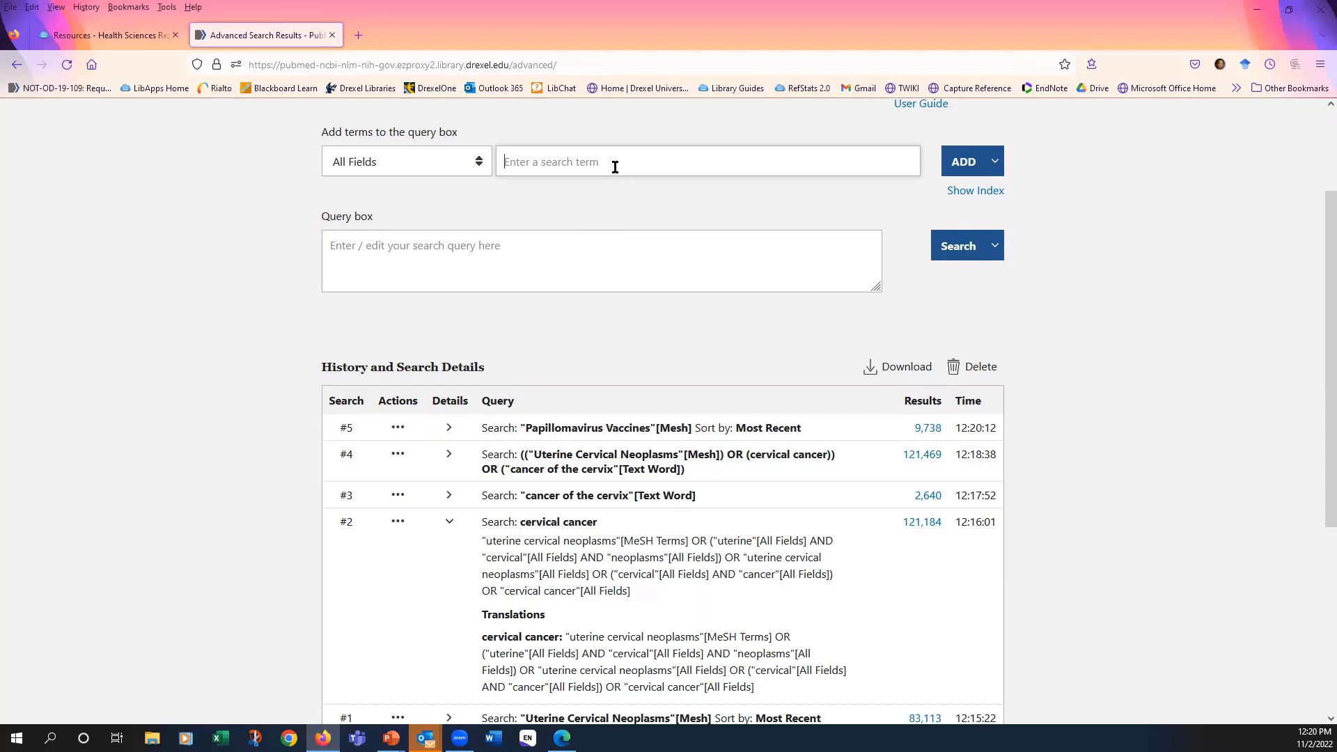
{"action": "type", "text": "\"hpv vaccin*"}
{"action": "left_click", "coordinate": [480, 164]}
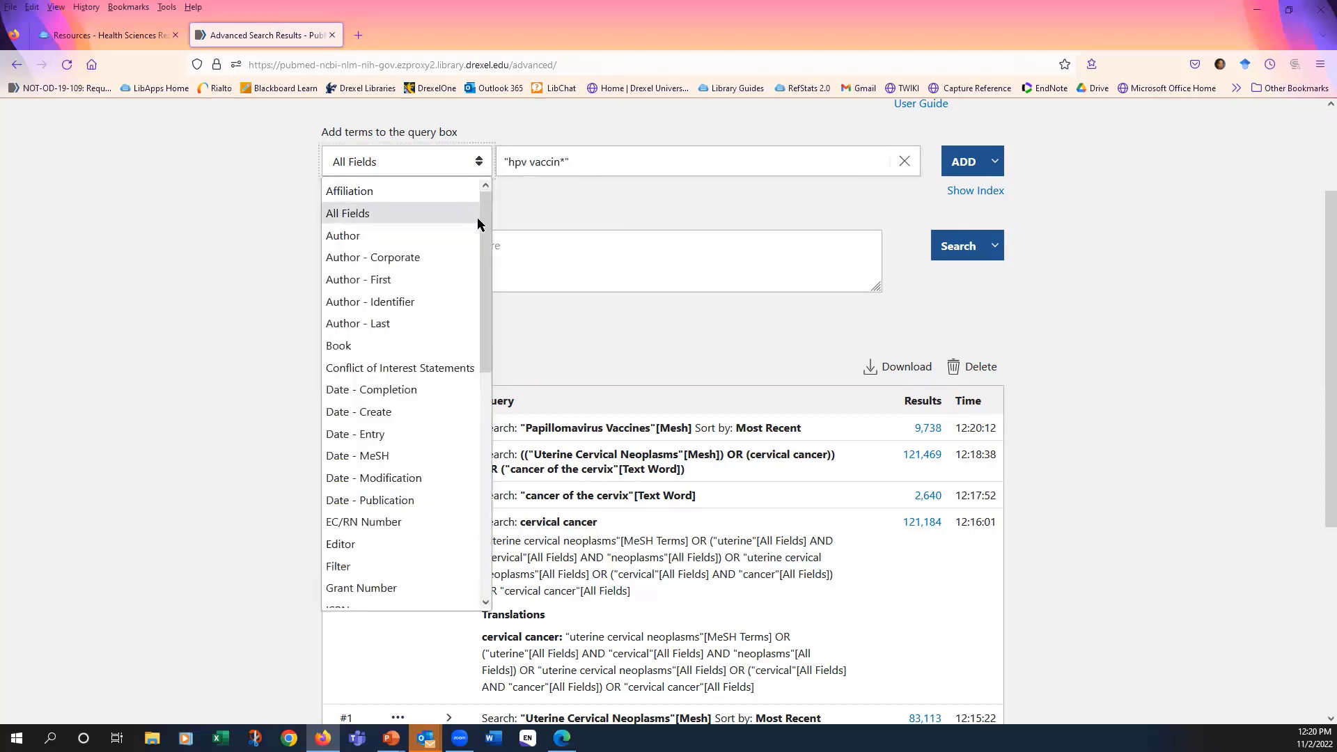
{"action": "left_click_drag", "start_coordinate": [477, 218], "coordinate": [427, 472]}
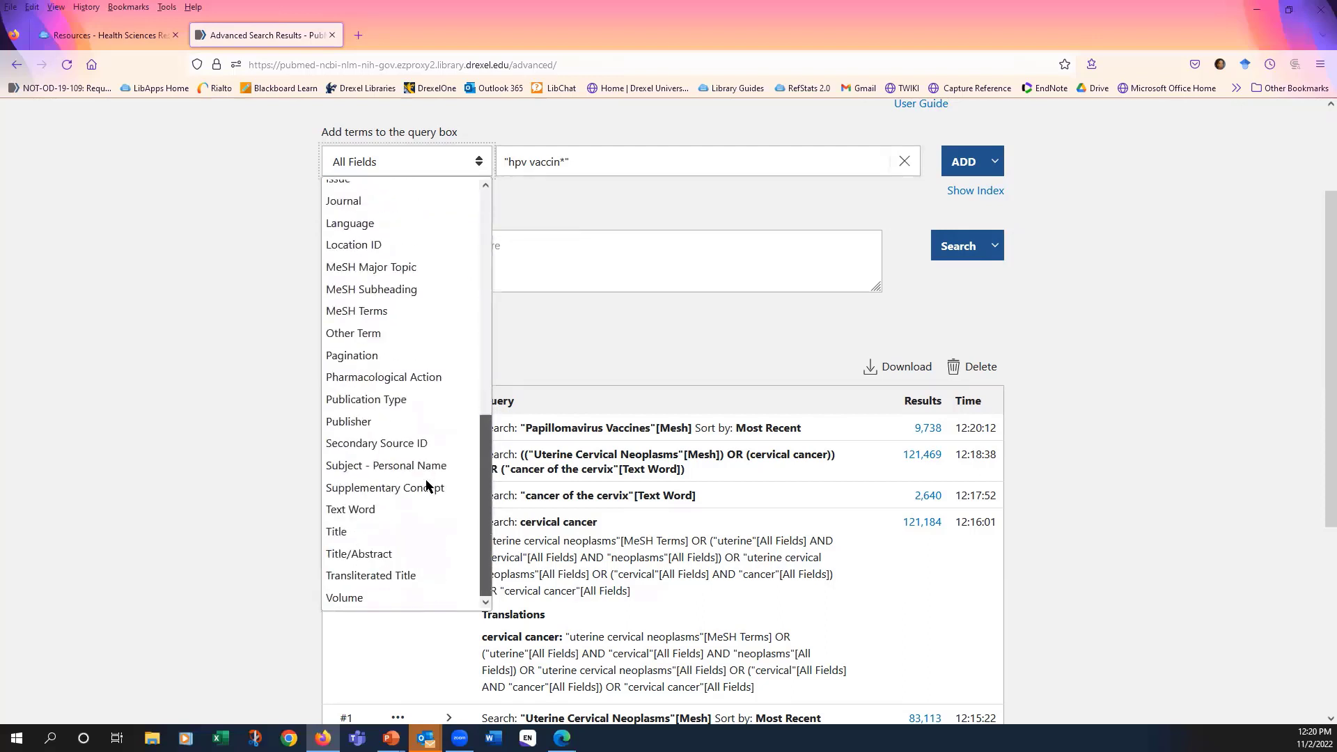
{"action": "left_click", "coordinate": [391, 512]}
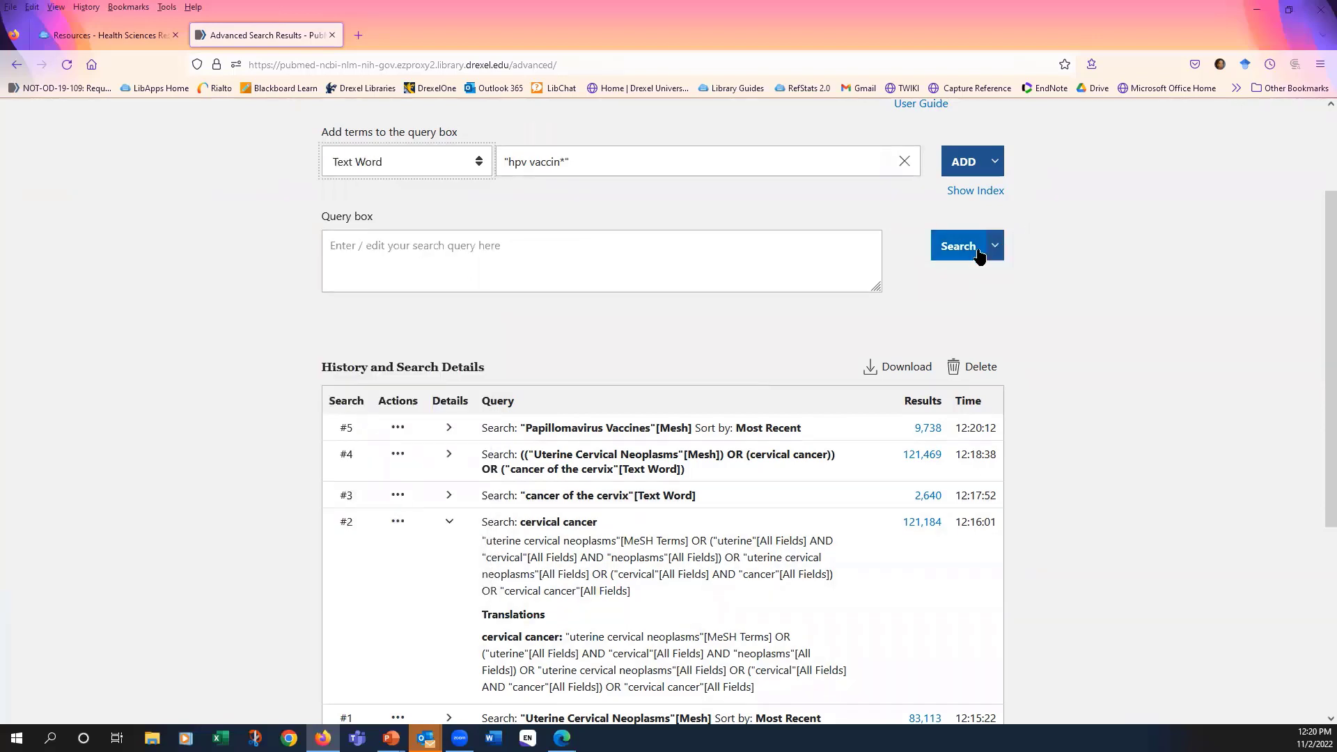
{"action": "left_click", "coordinate": [964, 163]}
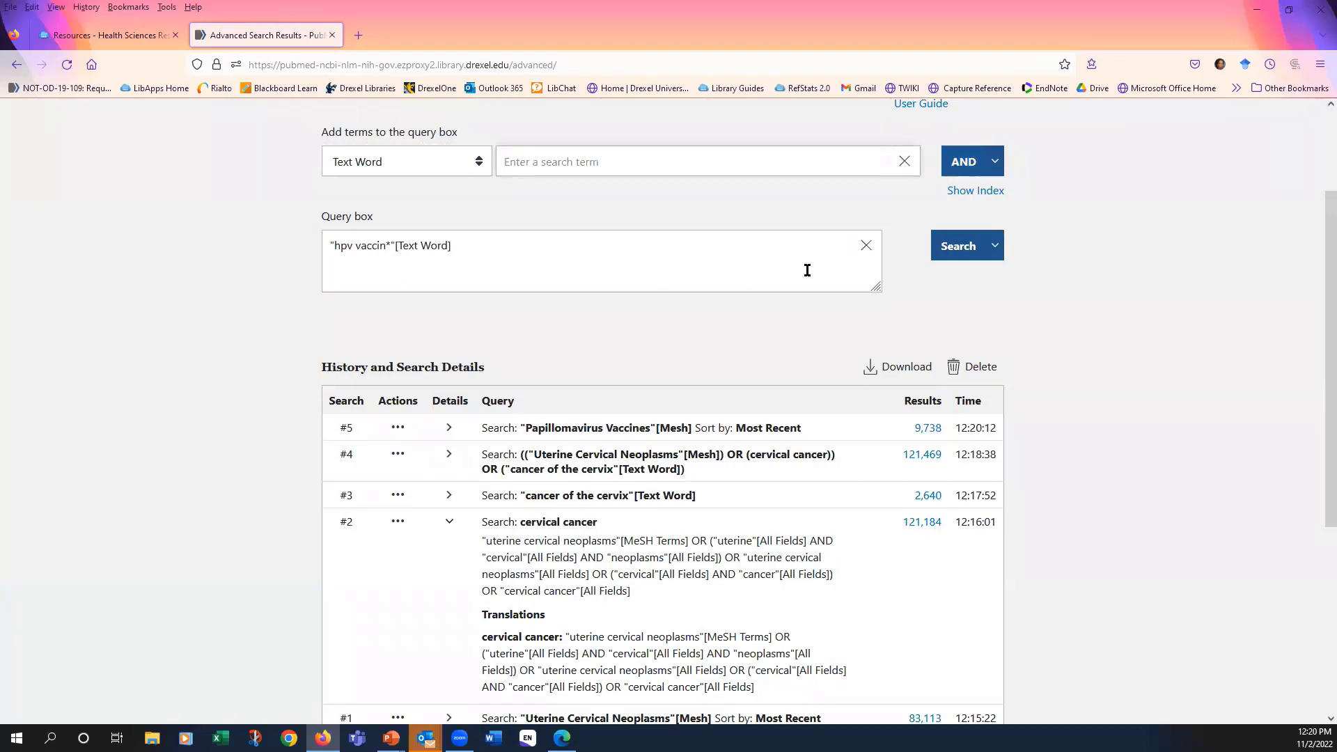
- Run the "hpv vaccin*"[Text Word] search and return to the advanced search history
{"action": "left_click", "coordinate": [945, 251]}
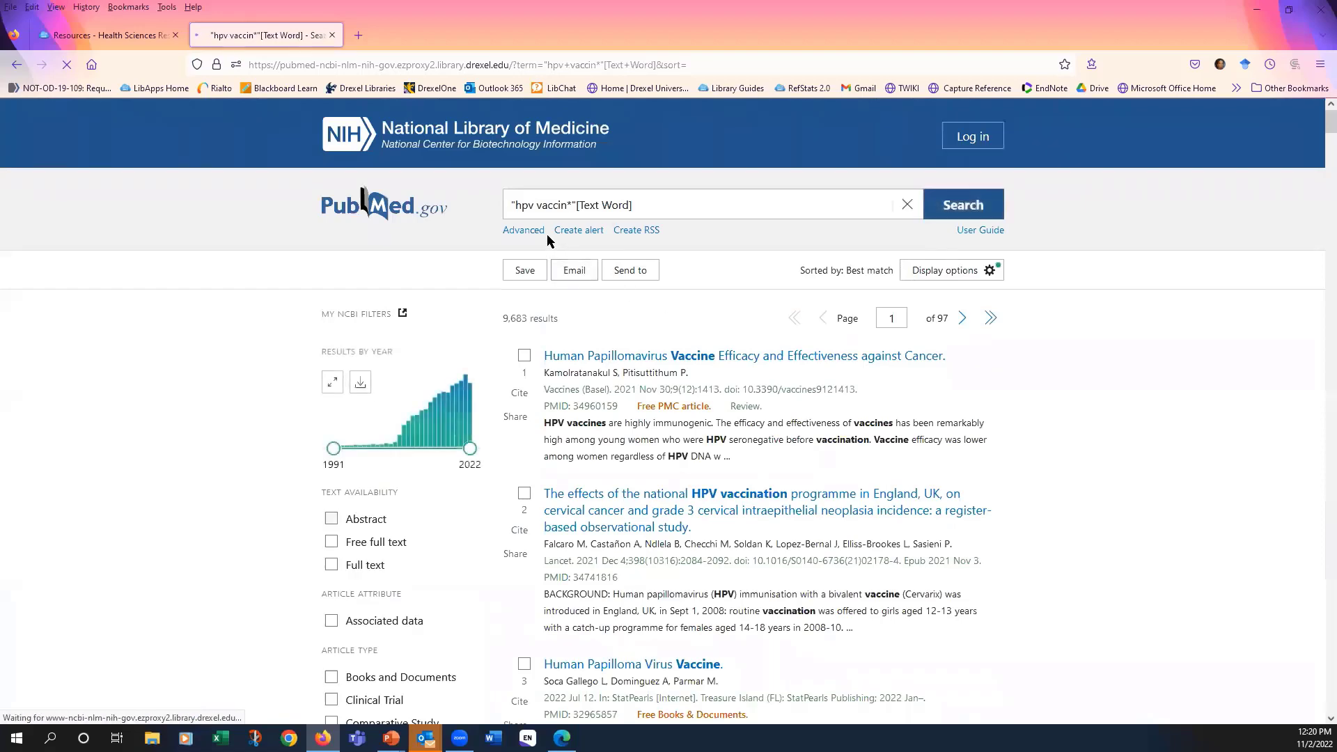
{"action": "left_click", "coordinate": [543, 232]}
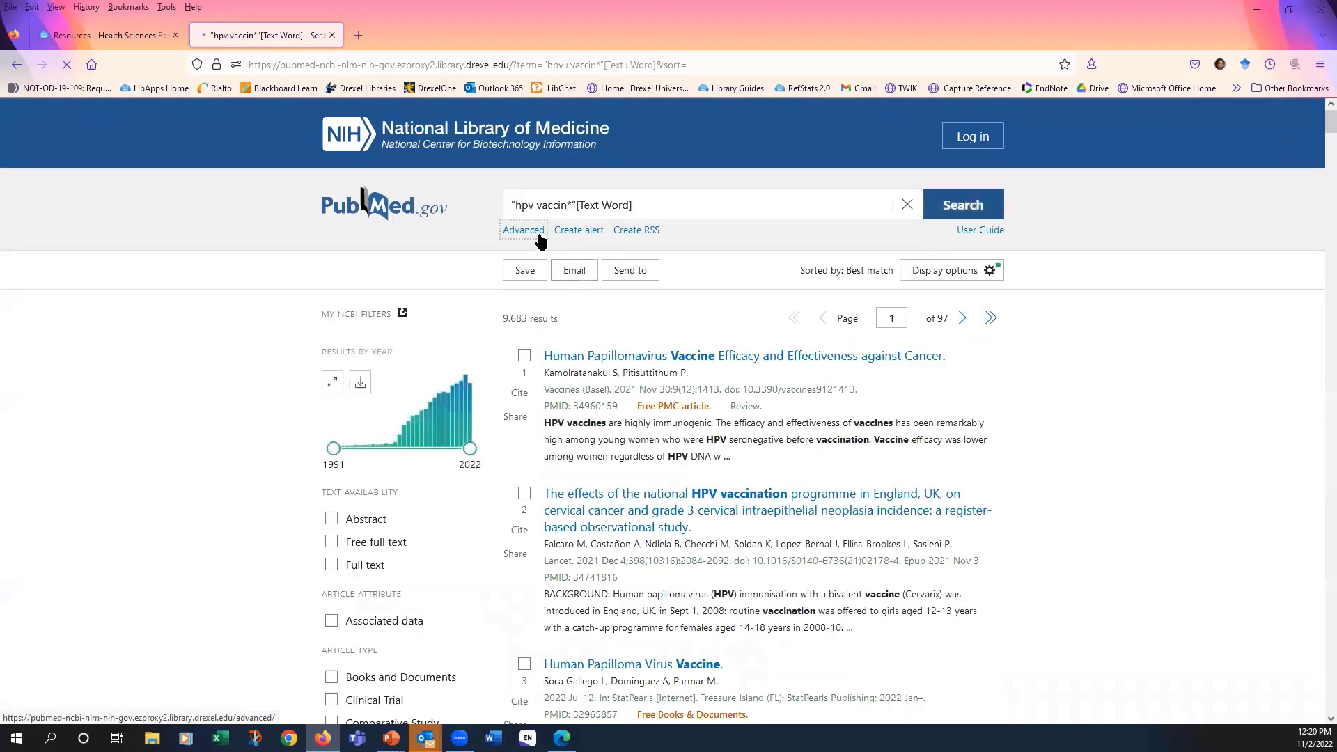
{"action": "scroll", "coordinate": [700, 355], "scroll_direction": "down", "scroll_amount": 3}
{"action": "scroll", "coordinate": [703, 359], "scroll_direction": "down", "scroll_amount": 1}
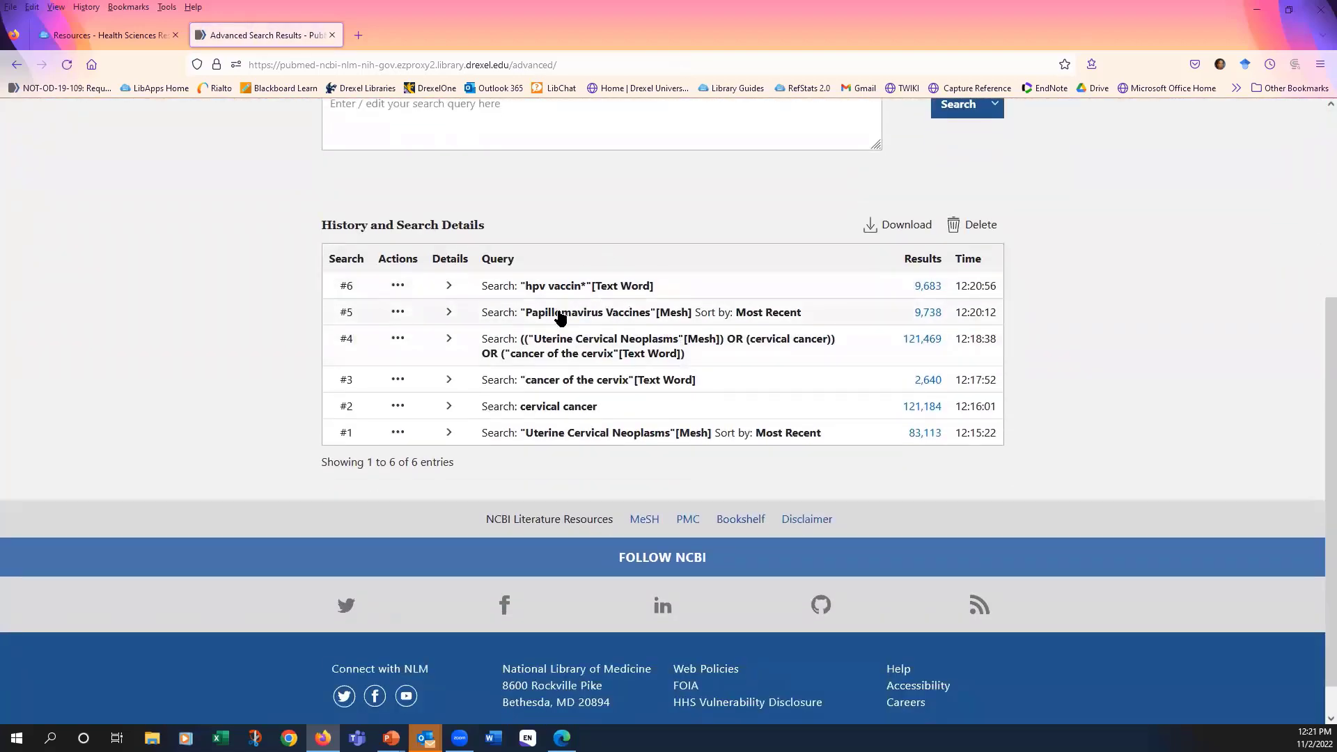
- Combine the "Papillomavirus Vaccines"[Mesh] search with the "hpv vaccin*"[Text Word] search using OR, and add the combination to the search history
{"action": "left_click", "coordinate": [398, 312]}
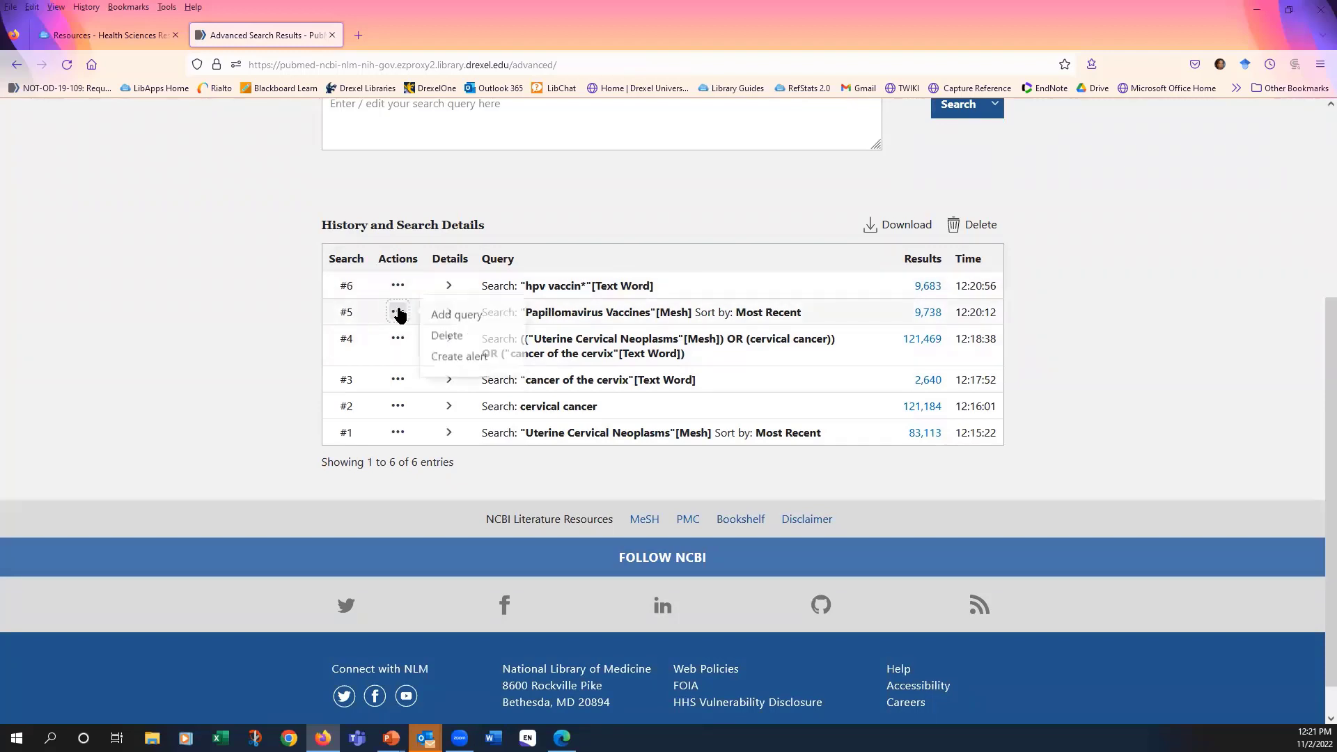
{"action": "left_click", "coordinate": [447, 313]}
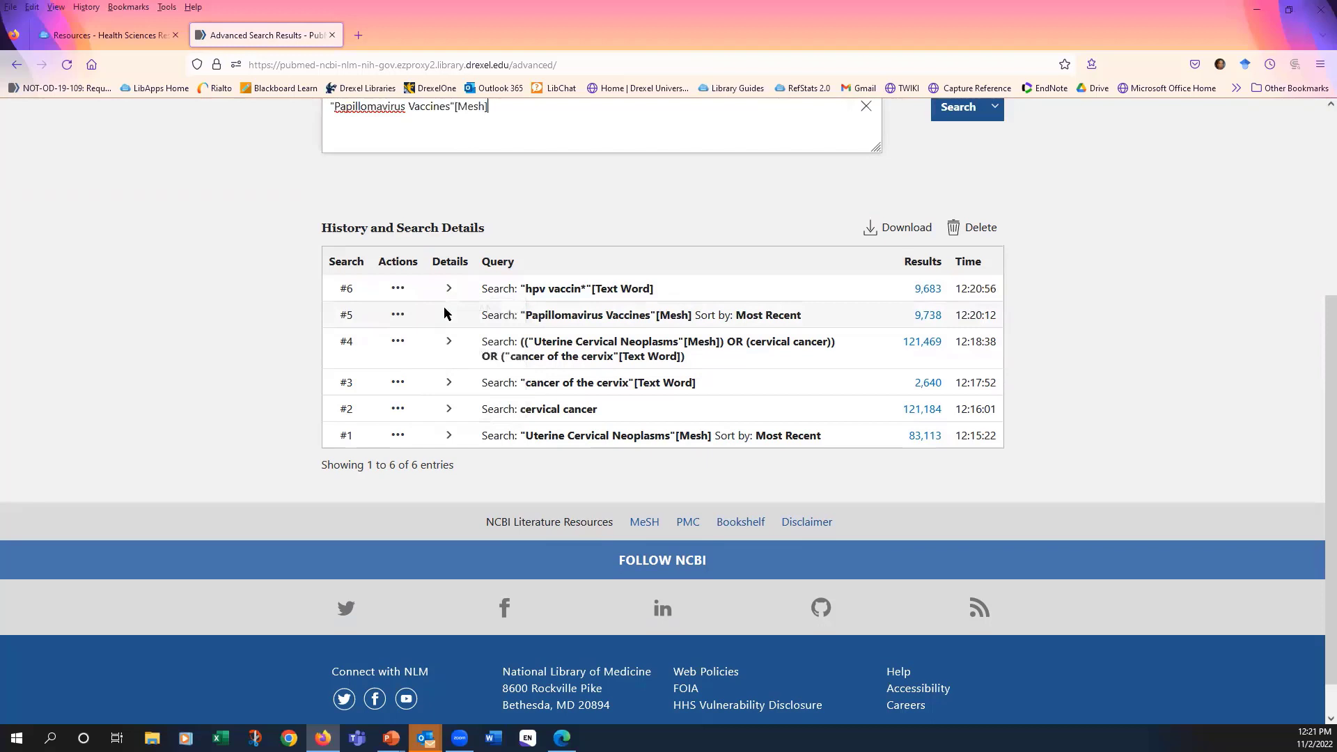
{"action": "left_click", "coordinate": [399, 288]}
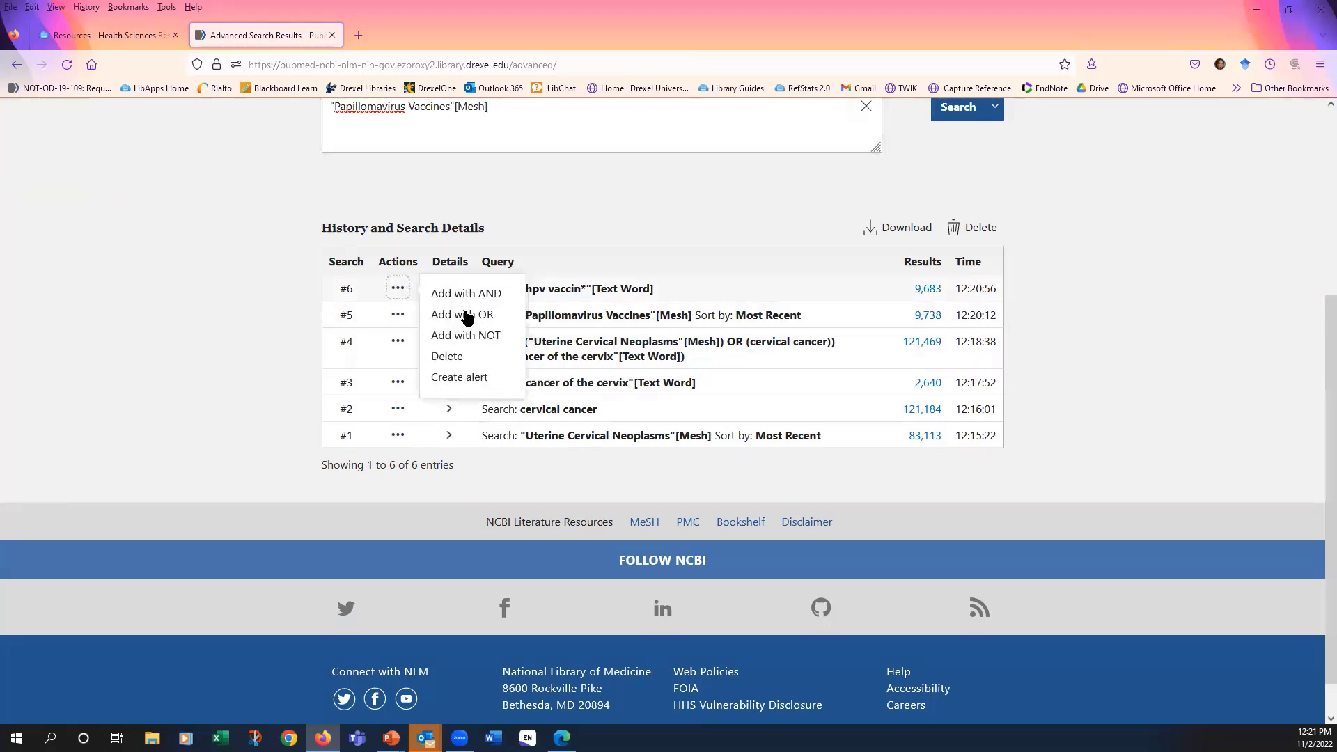
{"action": "left_click", "coordinate": [466, 314]}
{"action": "scroll", "coordinate": [653, 217], "scroll_direction": "up", "scroll_amount": 2}
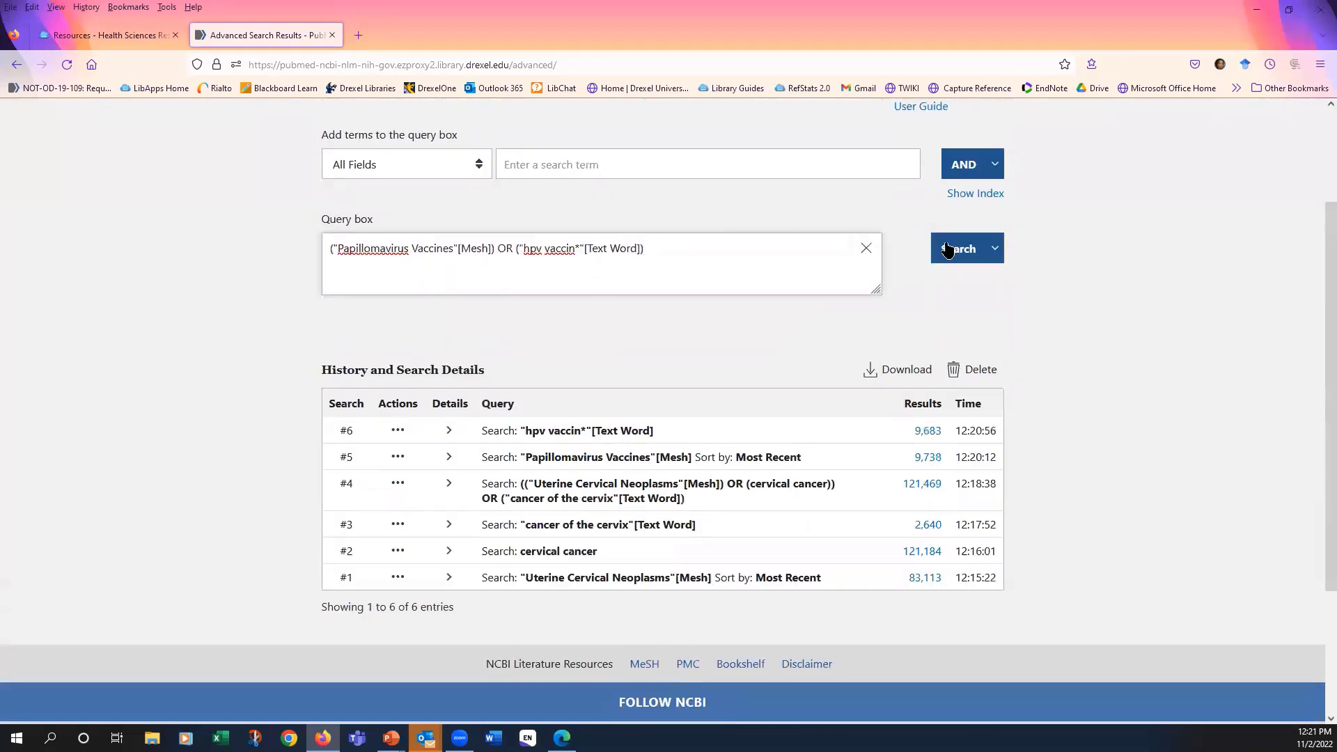
{"action": "left_click", "coordinate": [994, 248]}
{"action": "left_click", "coordinate": [985, 279]}
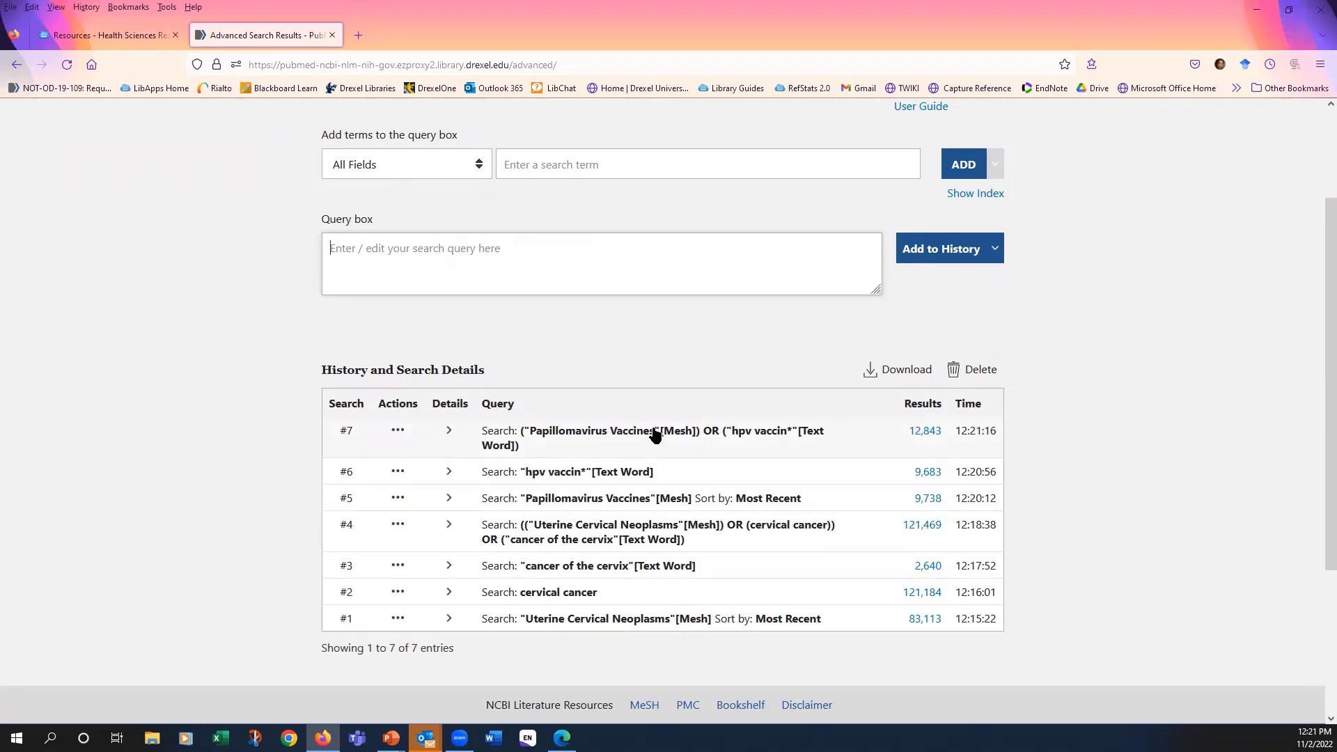
- Combine the cervical cancer set (#4) with the HPV vaccine set (#7) using AND, and add the combination to the search history
{"action": "scroll", "coordinate": [655, 437], "scroll_direction": "down", "scroll_amount": 1}
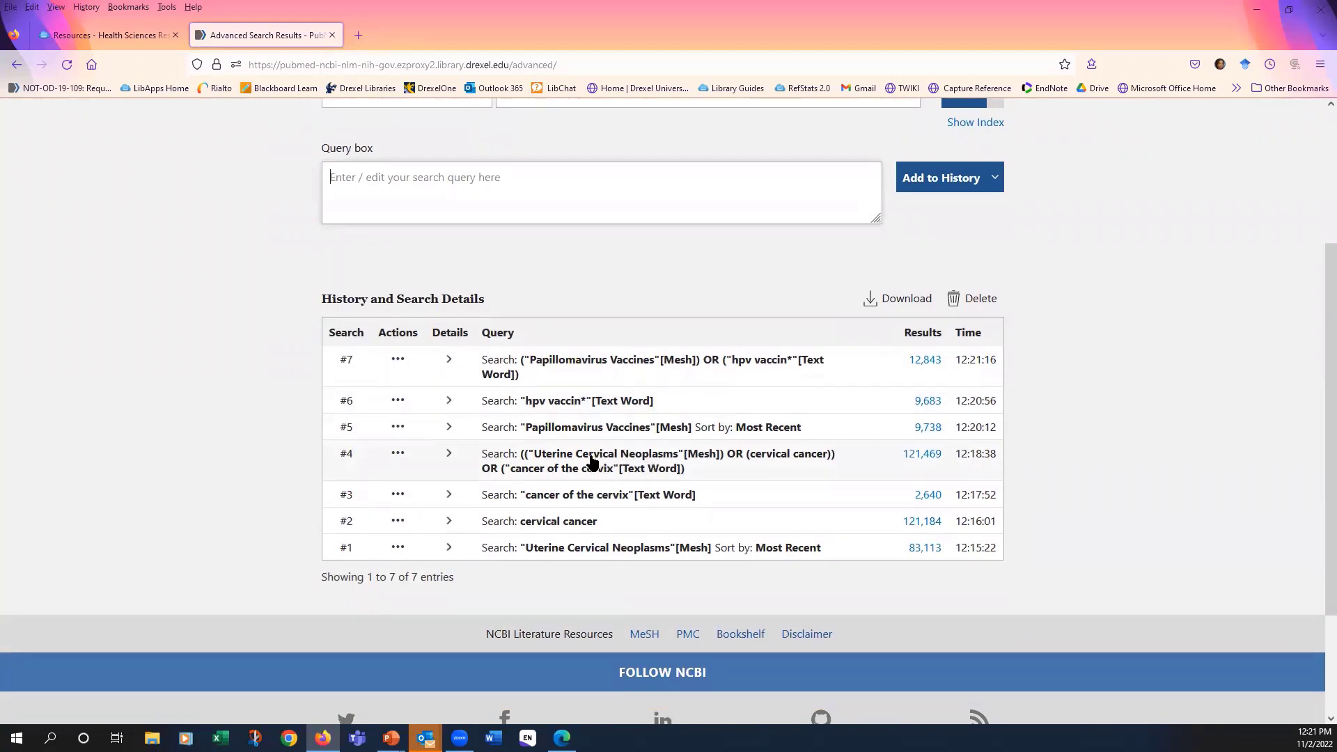
{"action": "left_click", "coordinate": [399, 458]}
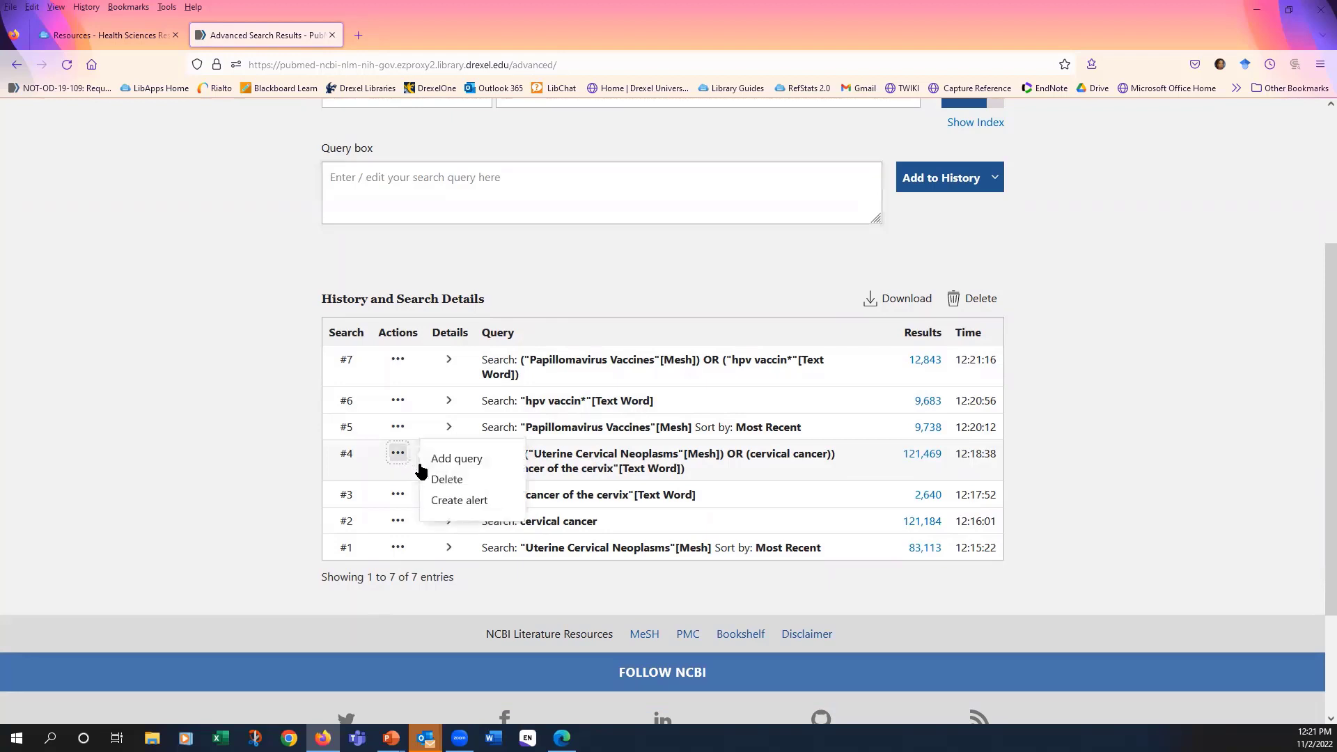
{"action": "left_click", "coordinate": [457, 458]}
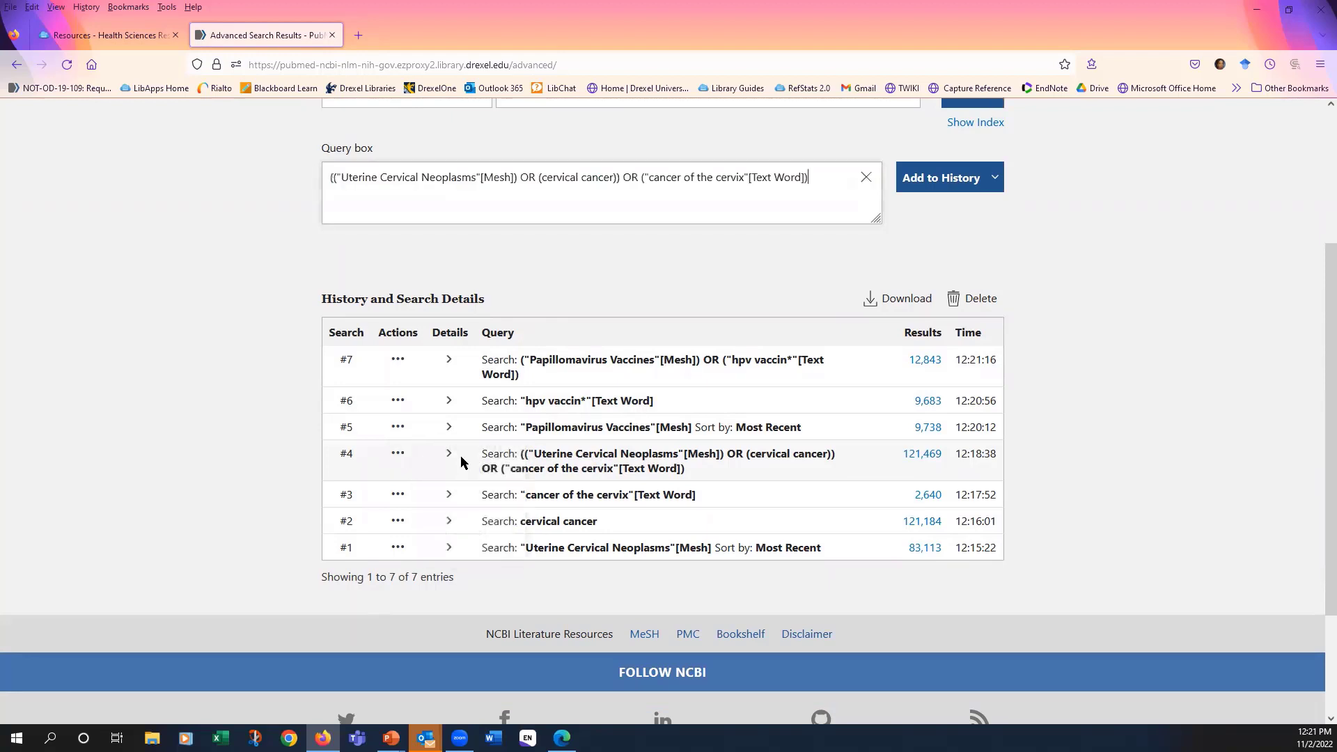
{"action": "left_click", "coordinate": [399, 362]}
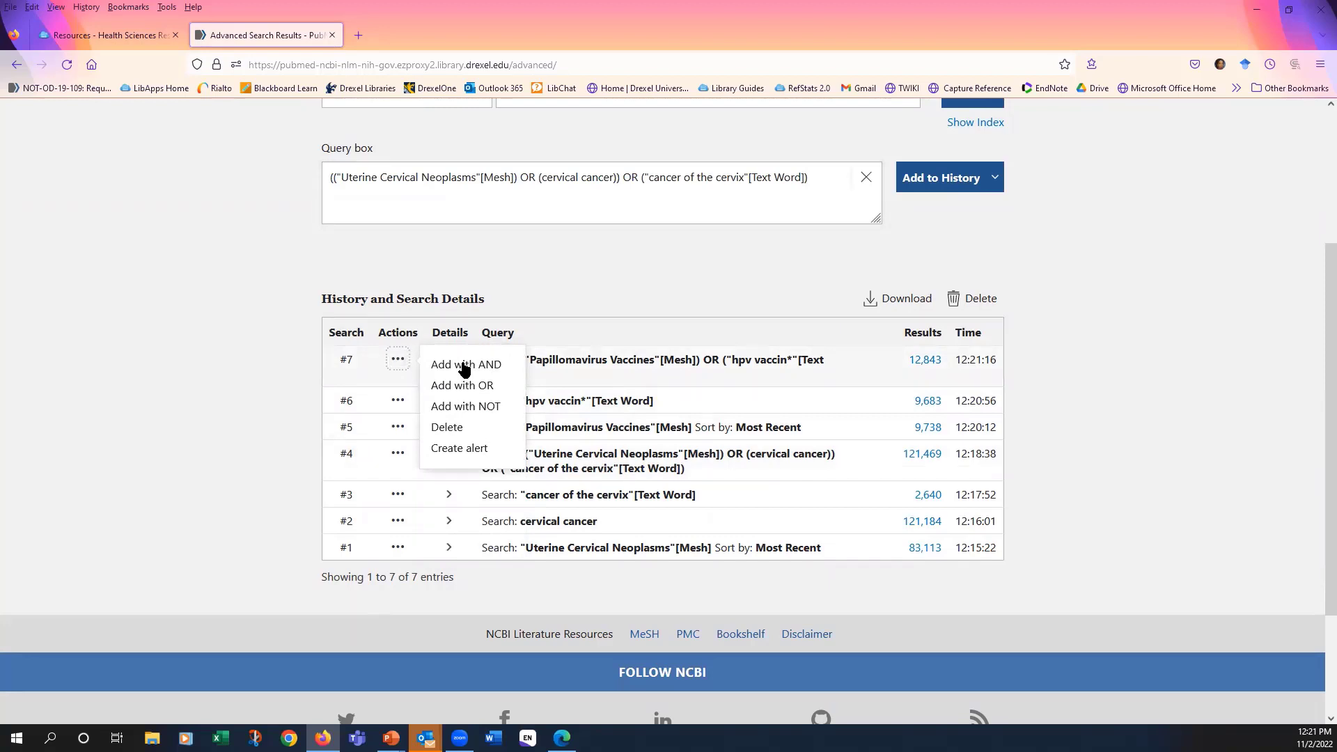
{"action": "left_click", "coordinate": [465, 365]}
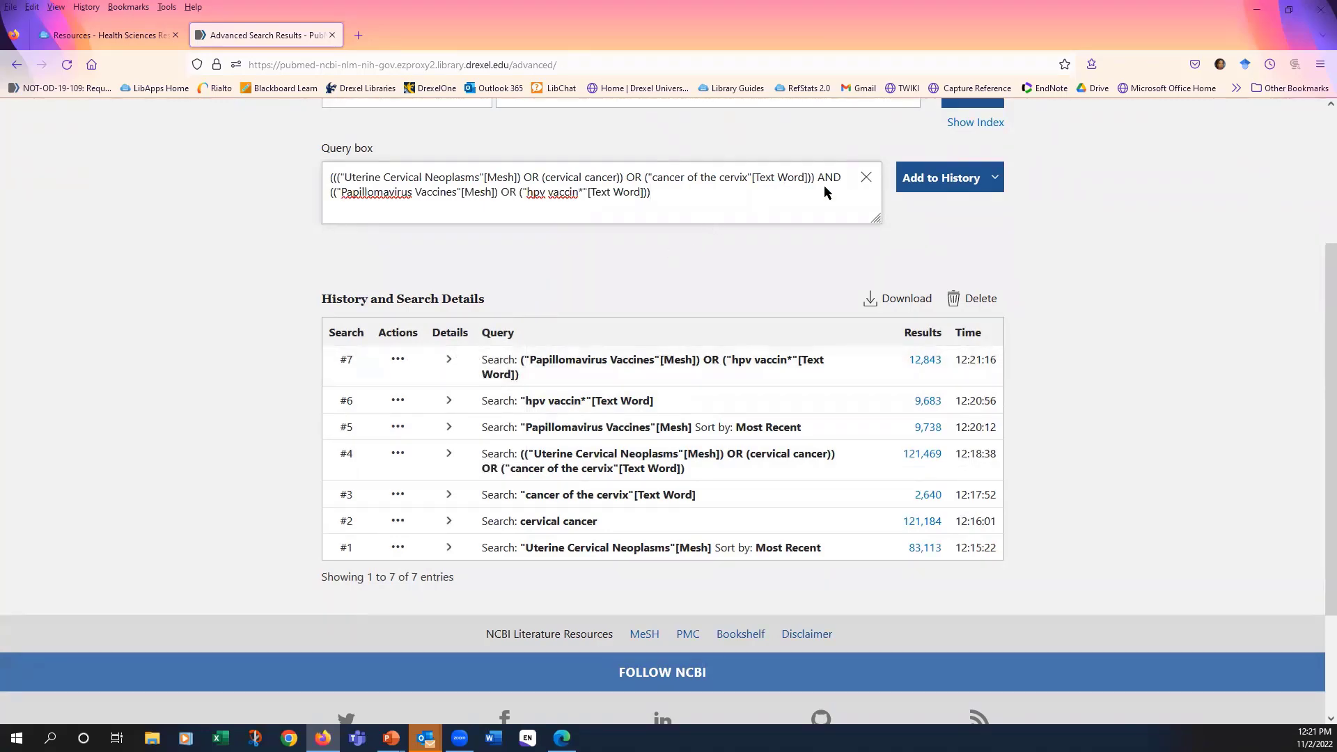
{"action": "left_click", "coordinate": [929, 182]}
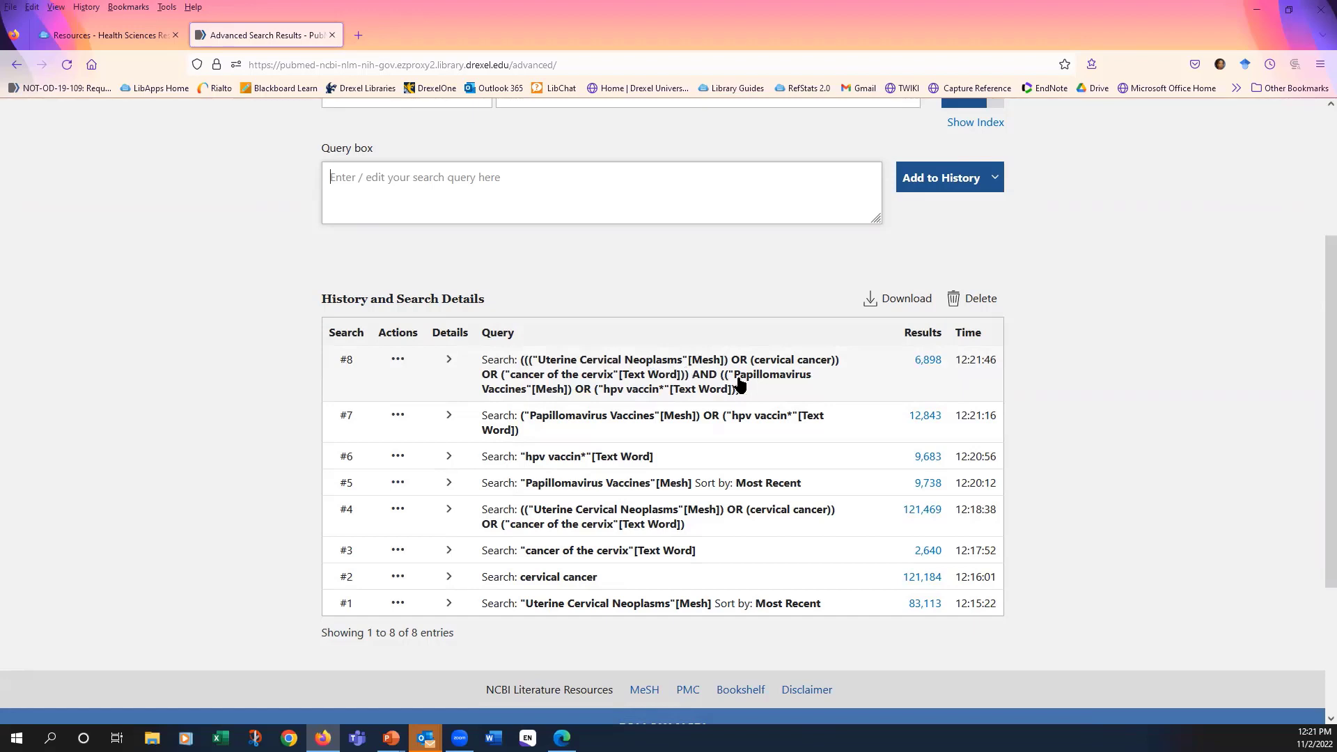
- Open the results of the combined search #8 and limit them to publications from the last 5 years
{"action": "scroll", "coordinate": [728, 385], "scroll_direction": "down", "scroll_amount": 1}
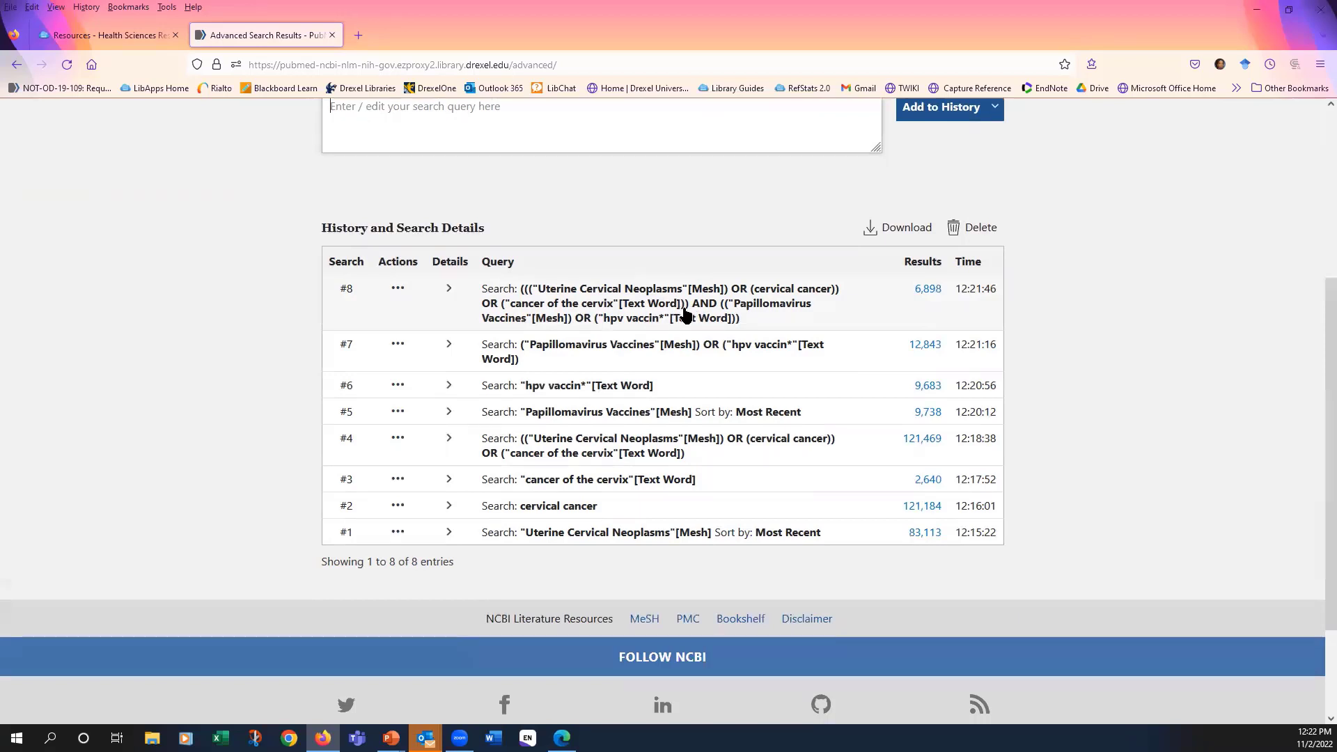
{"action": "left_click", "coordinate": [933, 293]}
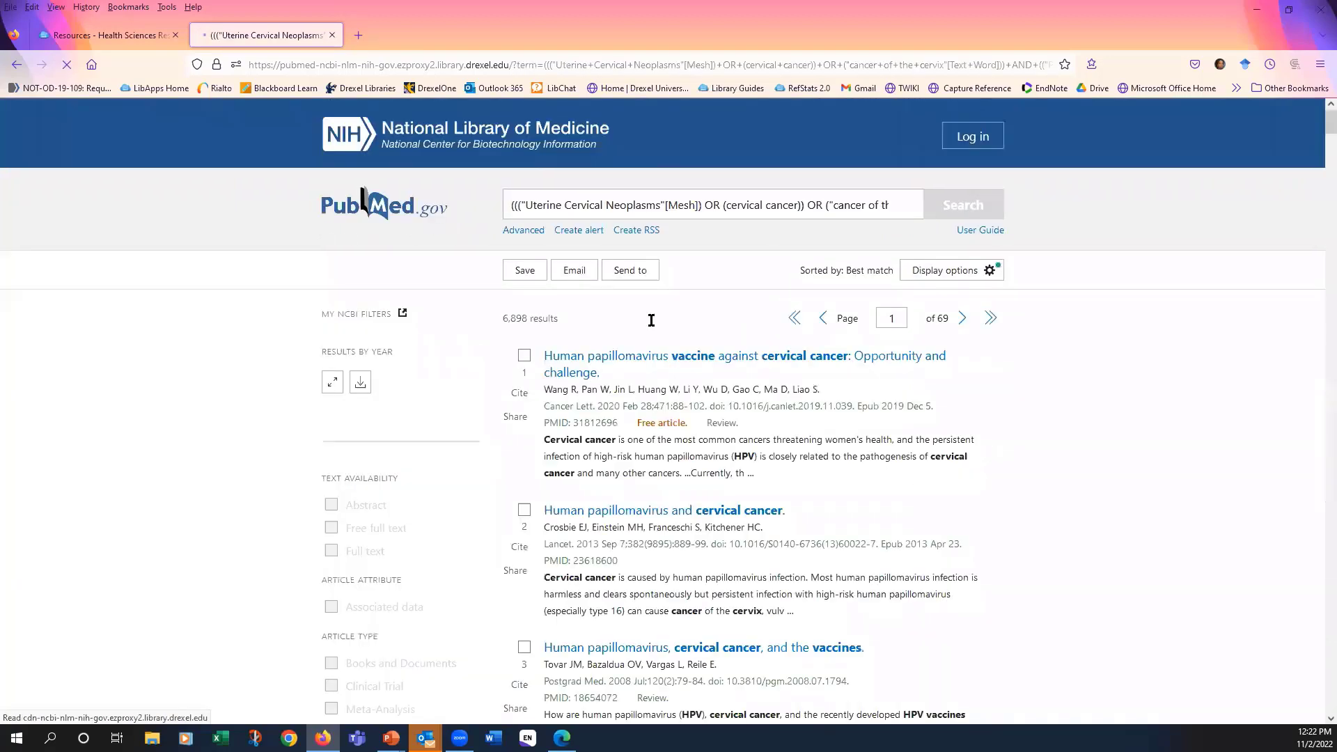
{"action": "scroll", "coordinate": [631, 275], "scroll_direction": "down", "scroll_amount": 2}
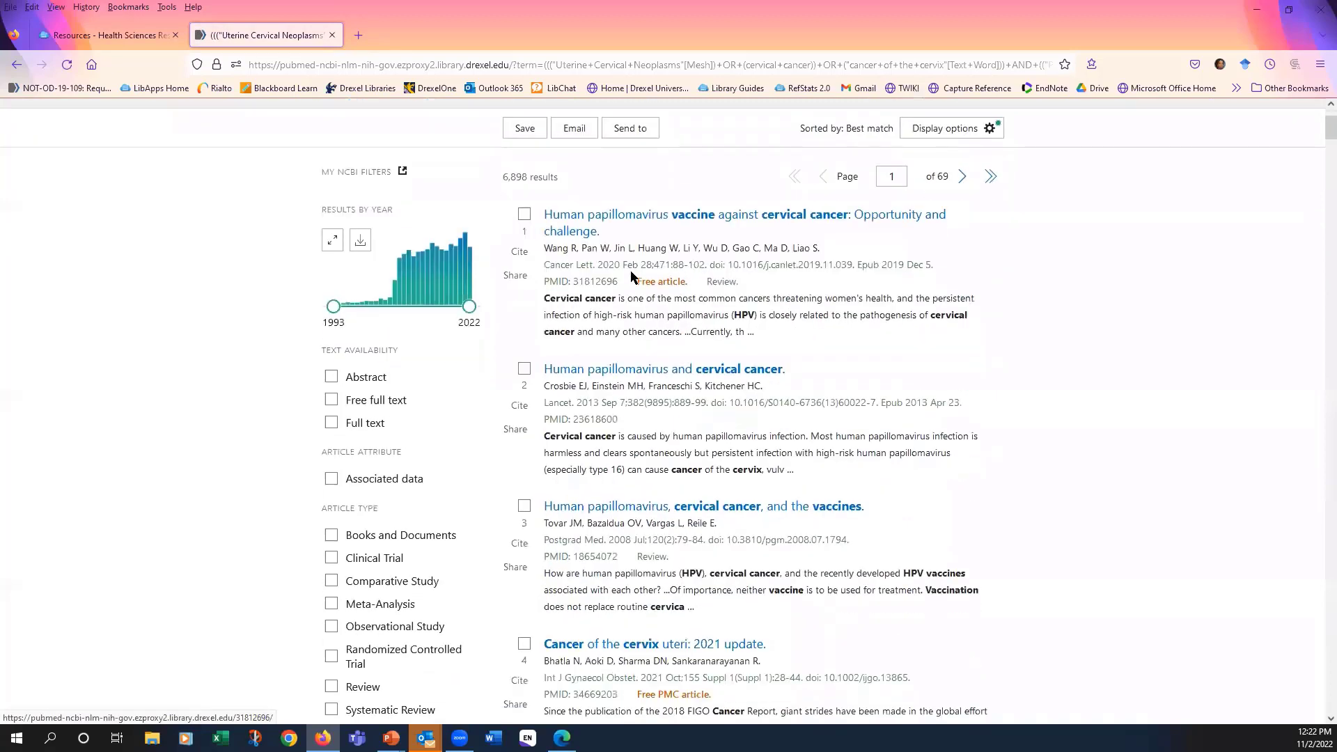
{"action": "scroll", "coordinate": [630, 272], "scroll_direction": "down", "scroll_amount": 6}
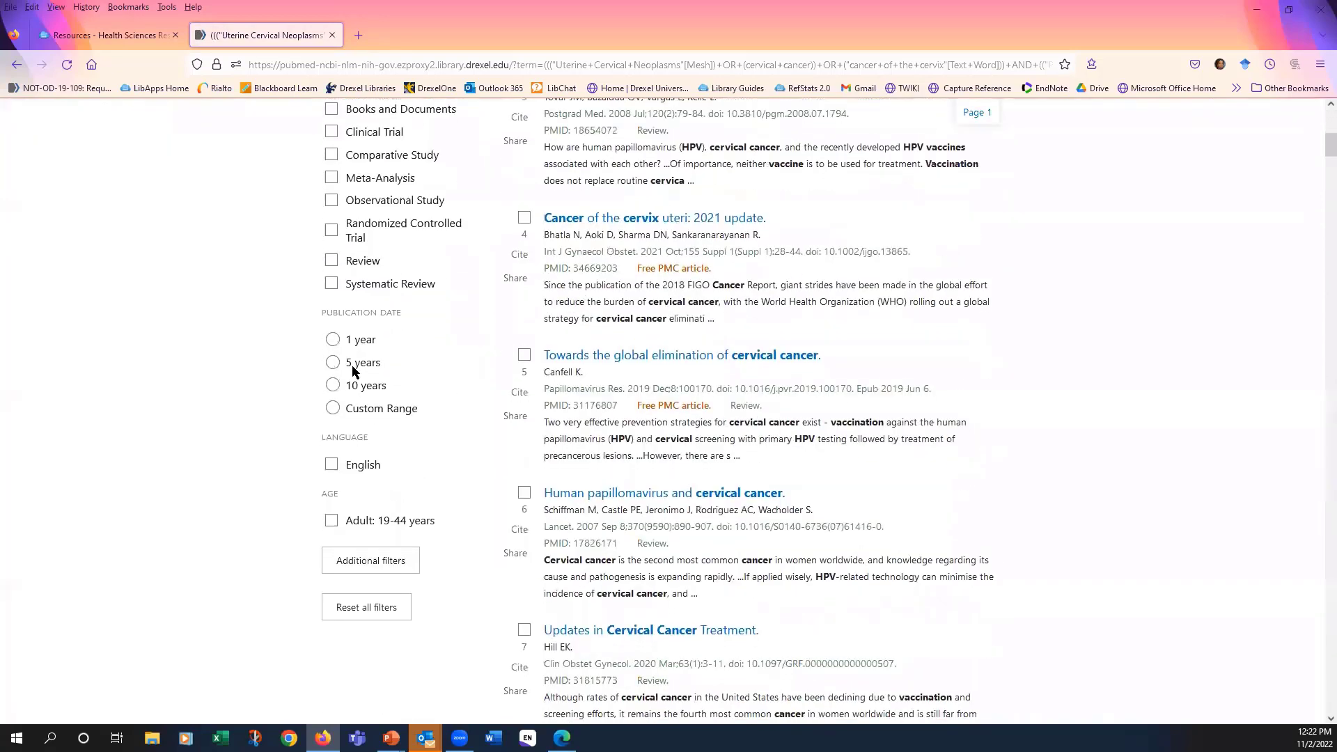
{"action": "left_click", "coordinate": [332, 362]}
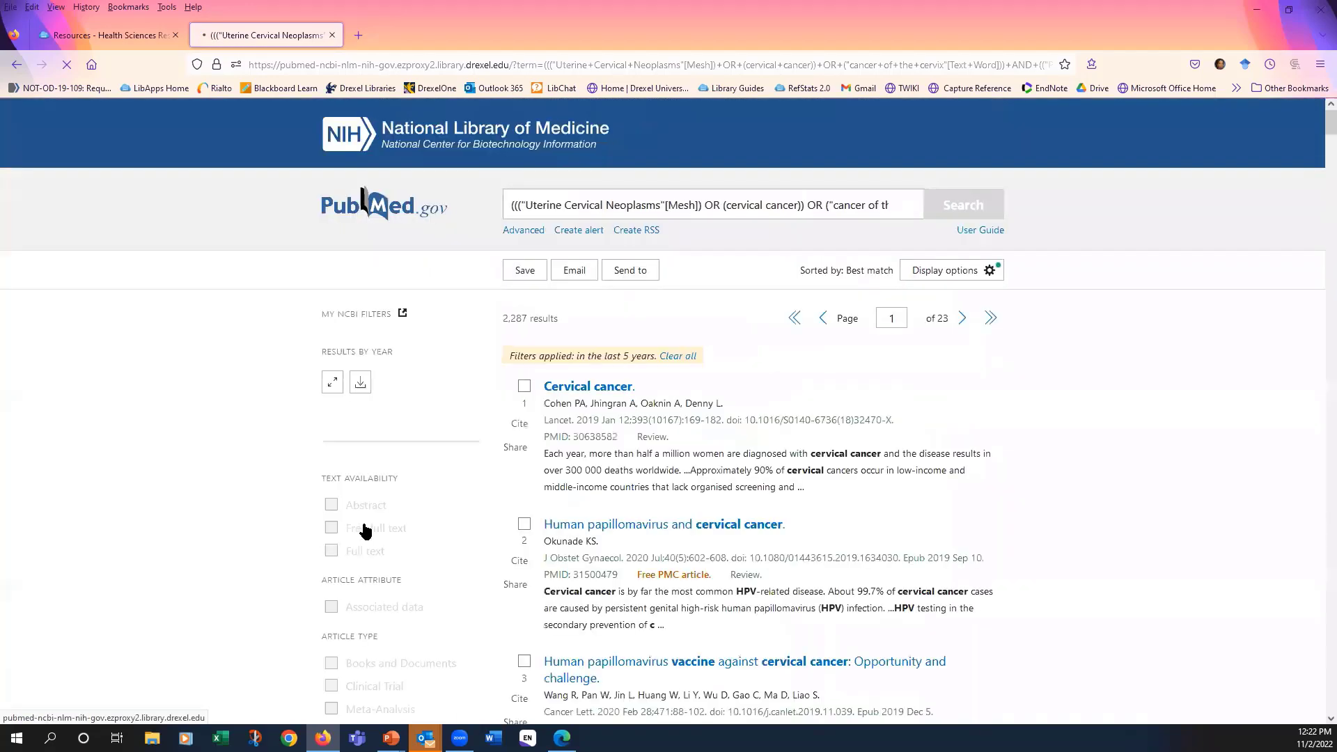
- Filter the results to the age group Adult: 19-44 years
{"action": "scroll", "coordinate": [365, 522], "scroll_direction": "down", "scroll_amount": 3}
{"action": "scroll", "coordinate": [366, 522], "scroll_direction": "down", "scroll_amount": 3}
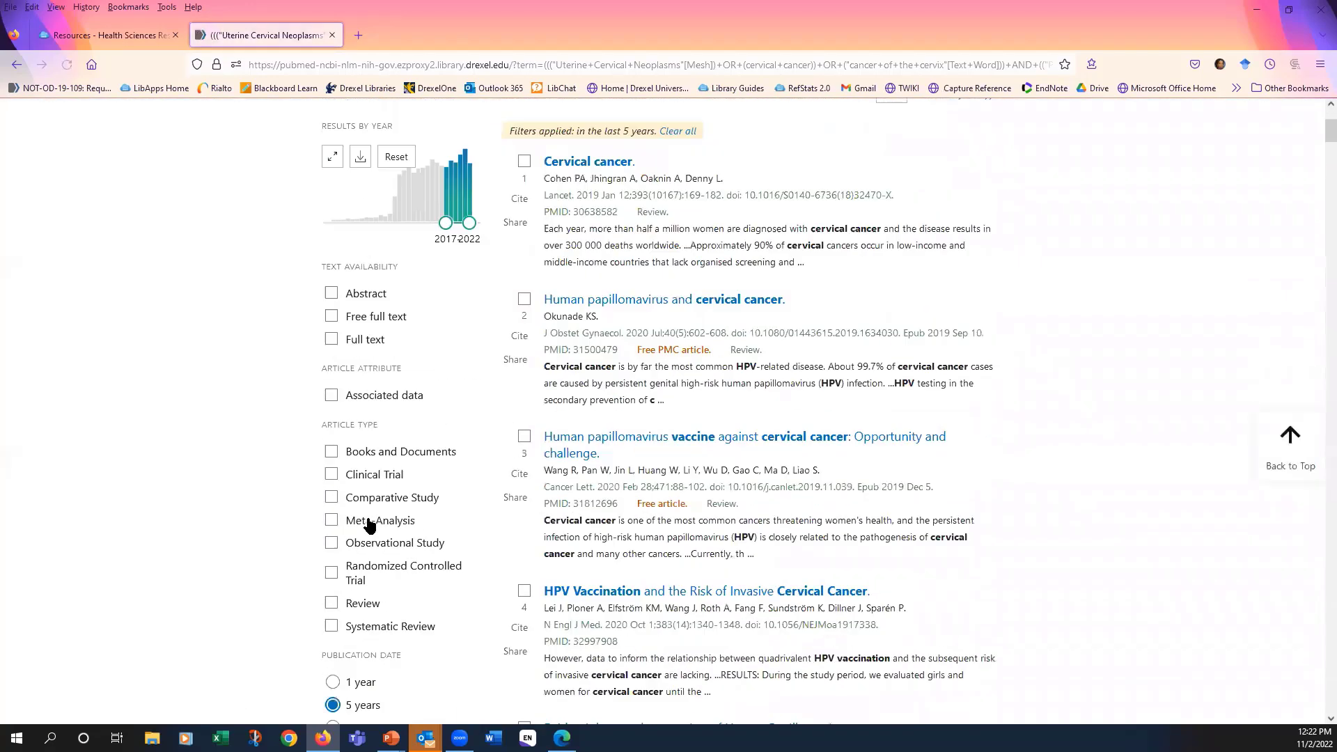
{"action": "scroll", "coordinate": [368, 522], "scroll_direction": "down", "scroll_amount": 3}
{"action": "scroll", "coordinate": [369, 523], "scroll_direction": "down", "scroll_amount": 2}
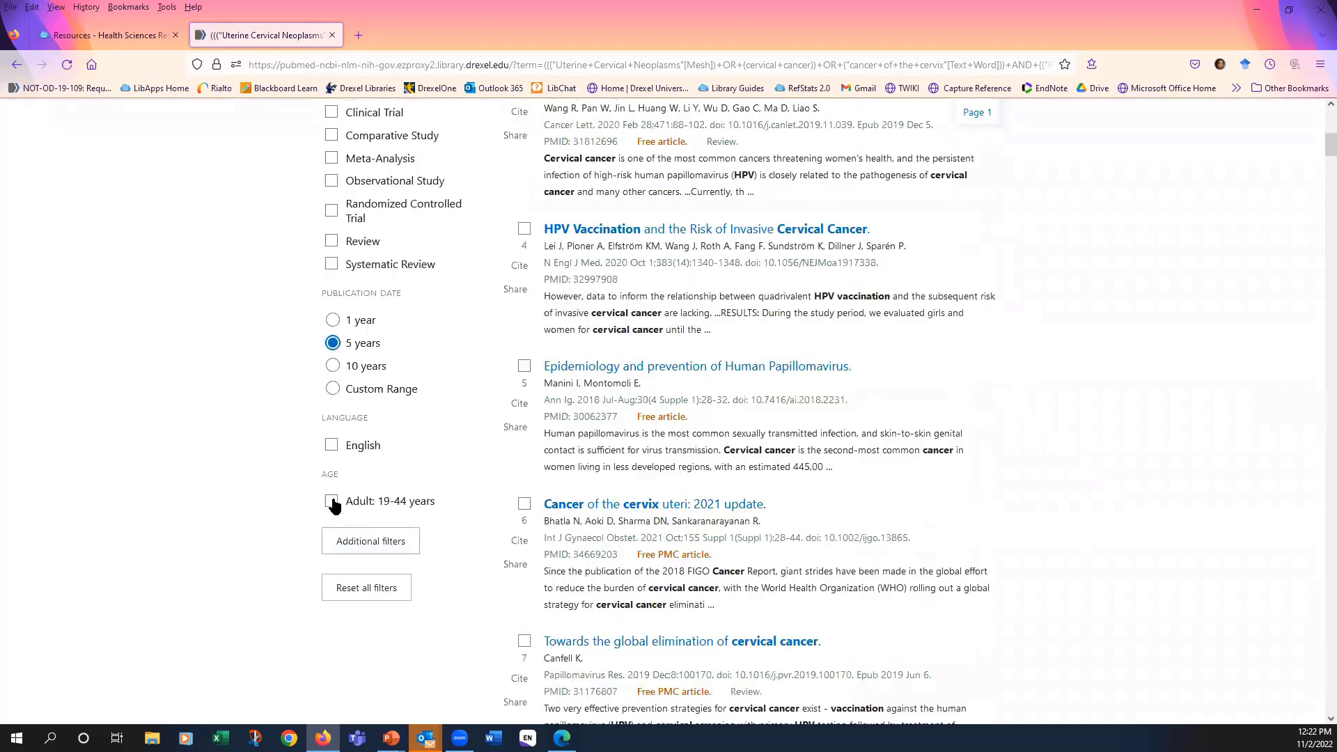
{"action": "left_click", "coordinate": [333, 501]}
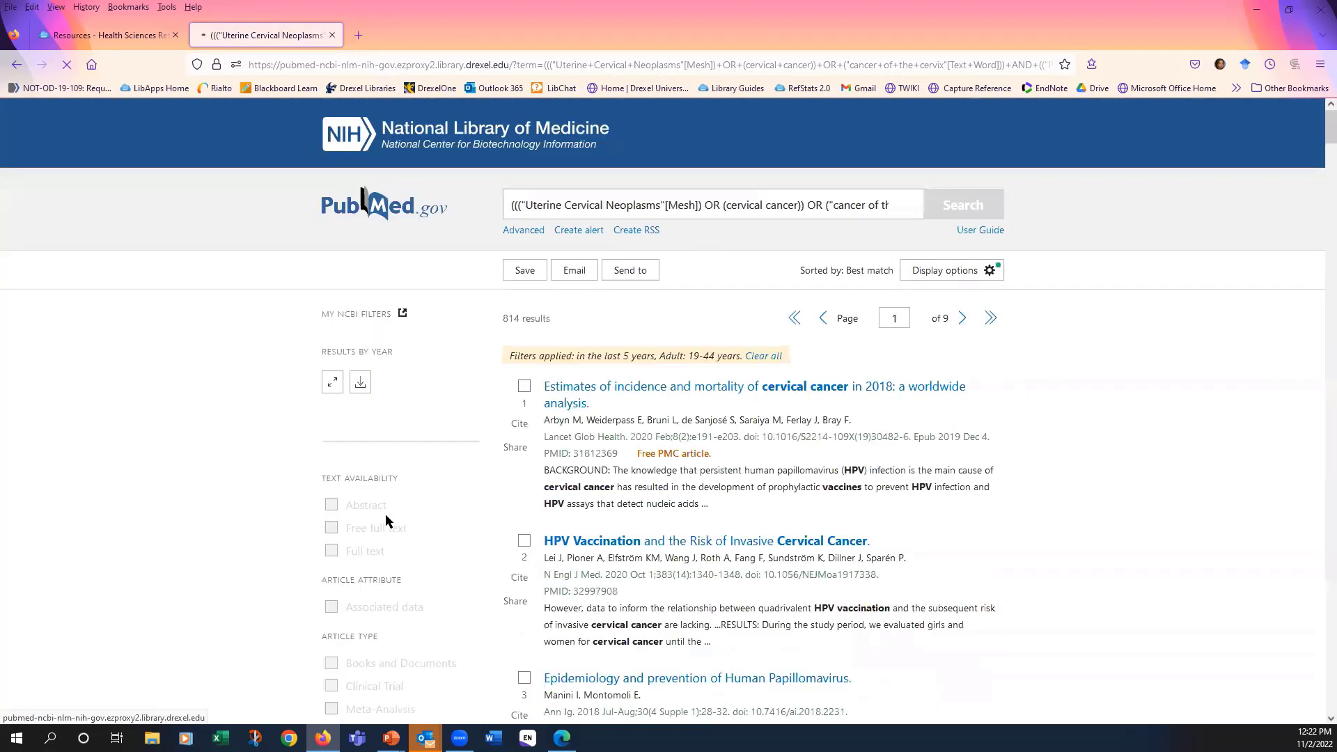
- Filter the results to English-language articles
{"action": "scroll", "coordinate": [386, 521], "scroll_direction": "down", "scroll_amount": 3}
{"action": "scroll", "coordinate": [379, 550], "scroll_direction": "down", "scroll_amount": 3}
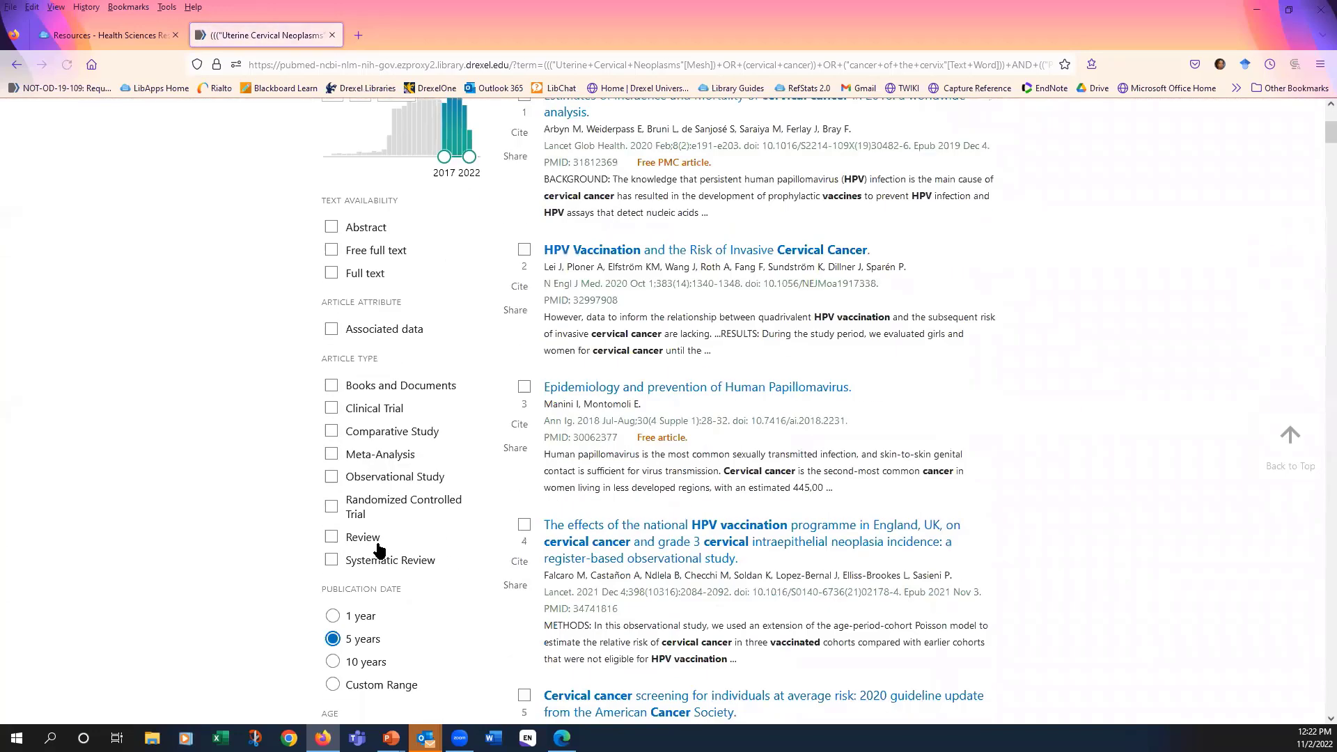
{"action": "scroll", "coordinate": [380, 550], "scroll_direction": "down", "scroll_amount": 3}
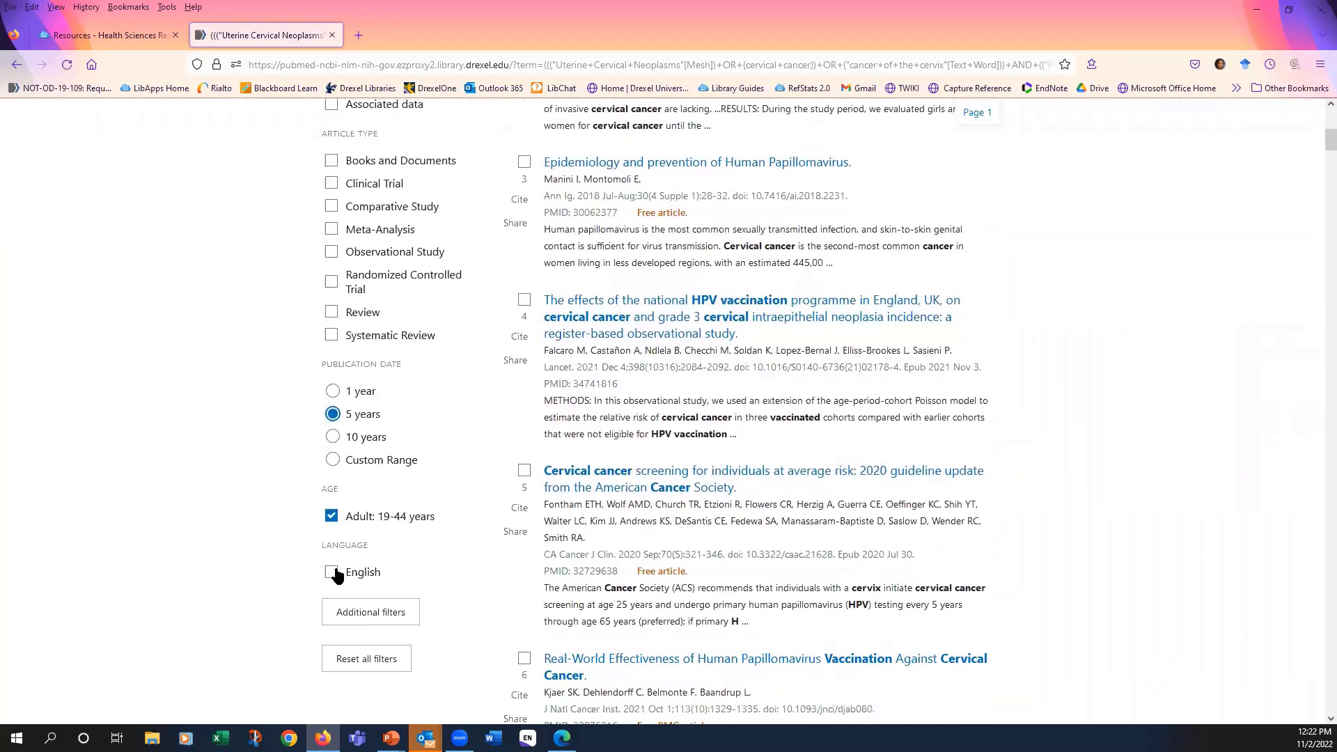
{"action": "left_click", "coordinate": [332, 573]}
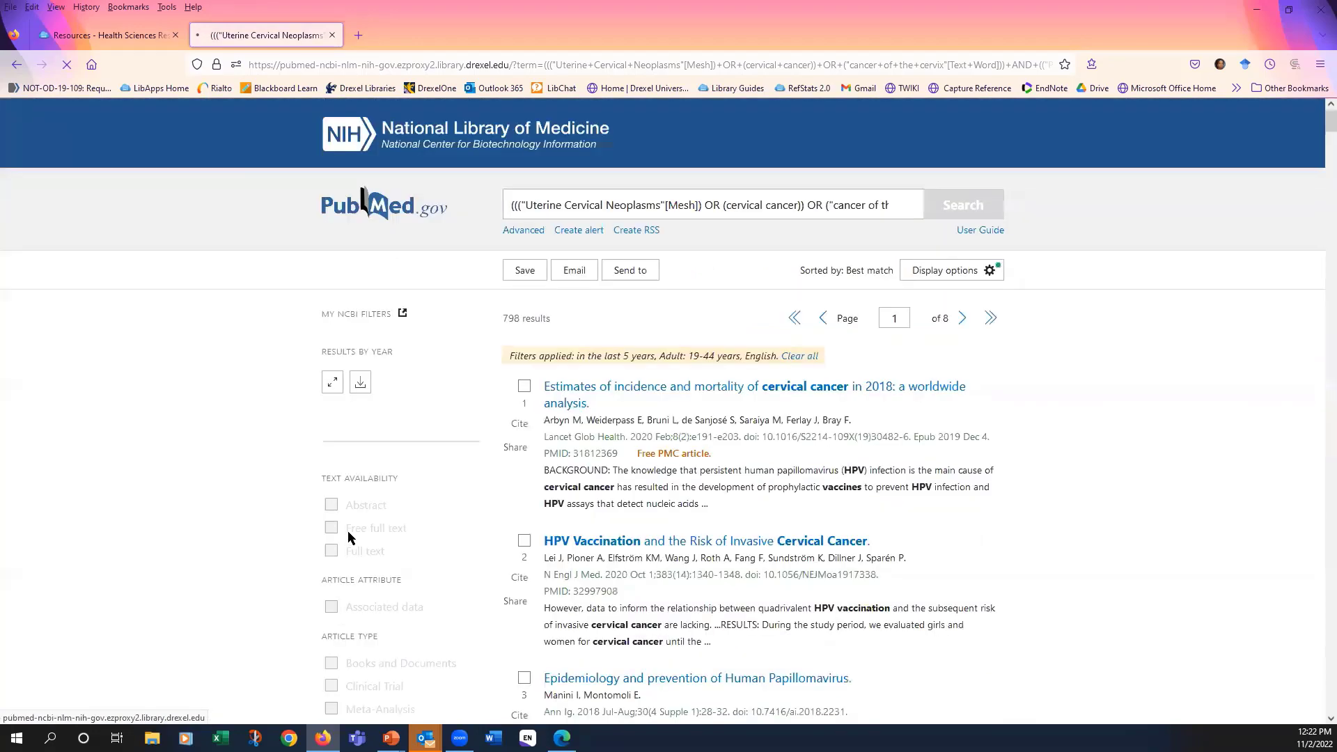
- Restrict the article type to Randomized Controlled Trial and look over the filtered results
{"action": "scroll", "coordinate": [350, 530], "scroll_direction": "down", "scroll_amount": 4}
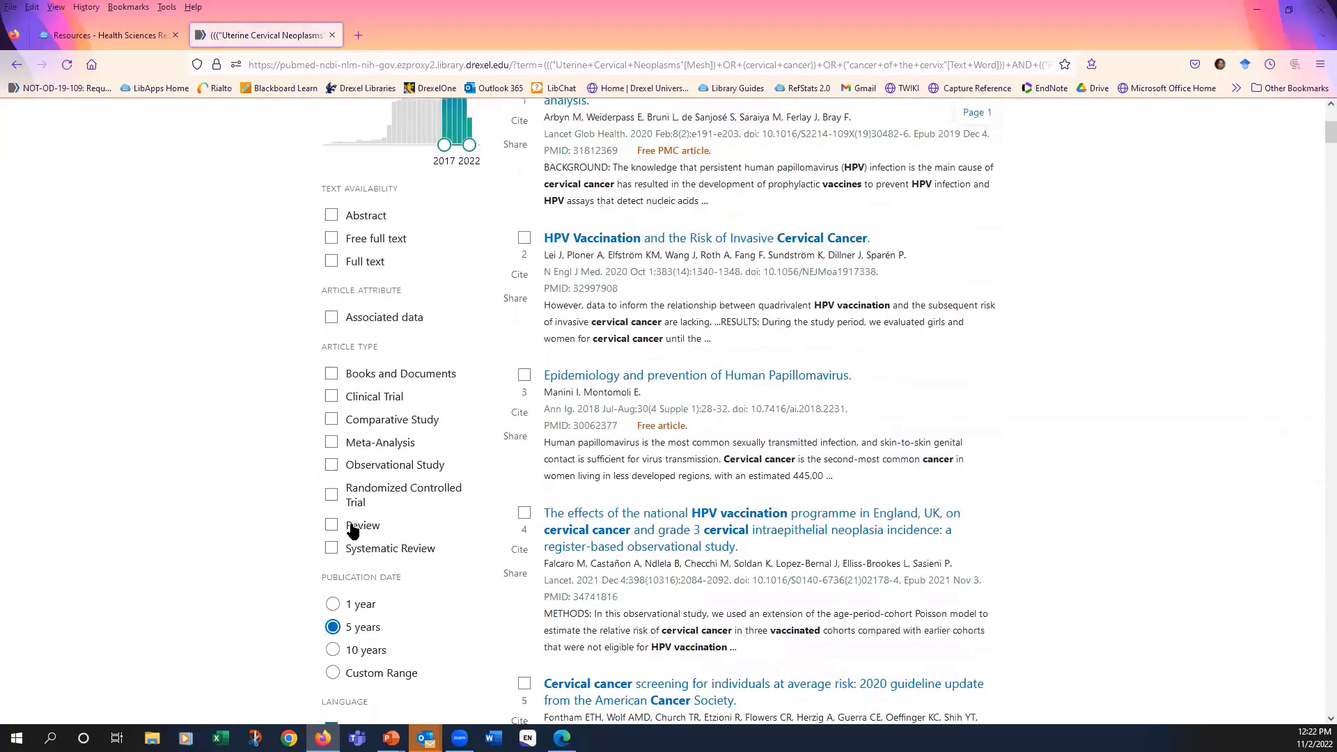
{"action": "left_click", "coordinate": [331, 494]}
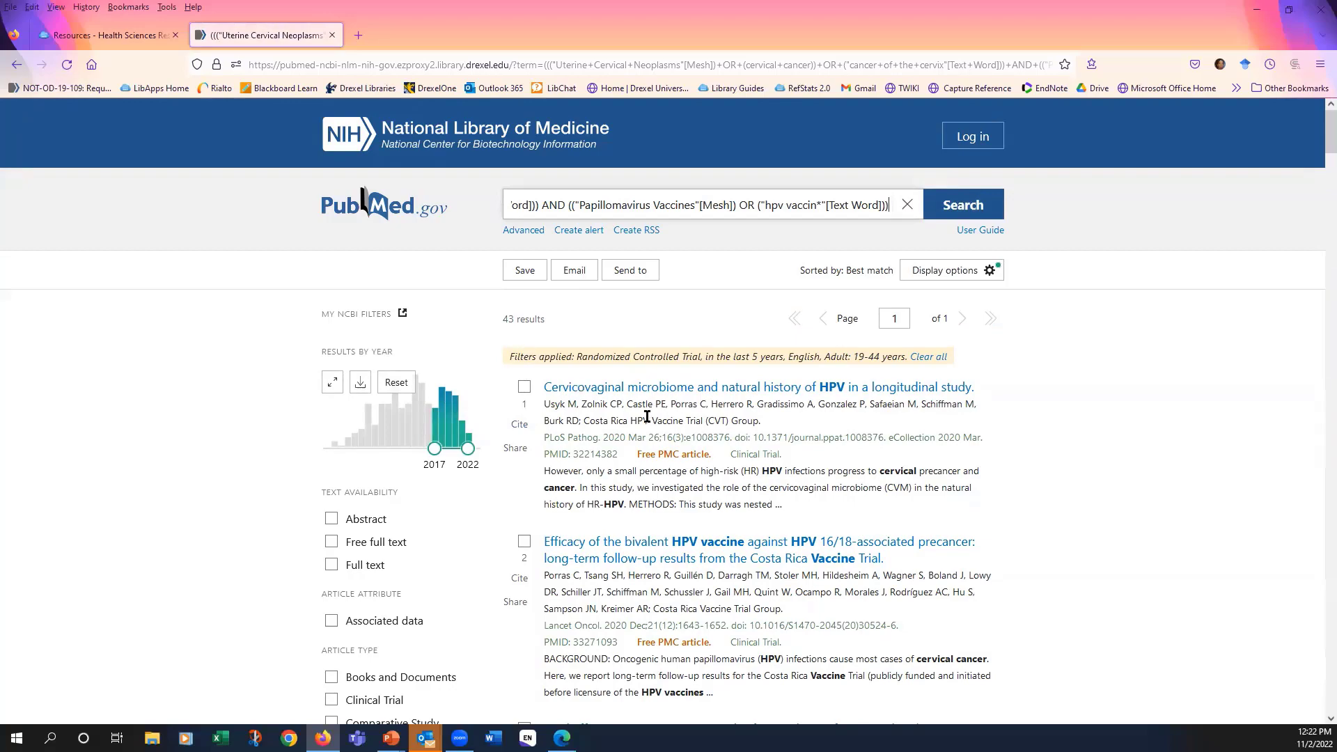
{"action": "scroll", "coordinate": [651, 405], "scroll_direction": "down", "scroll_amount": 5}
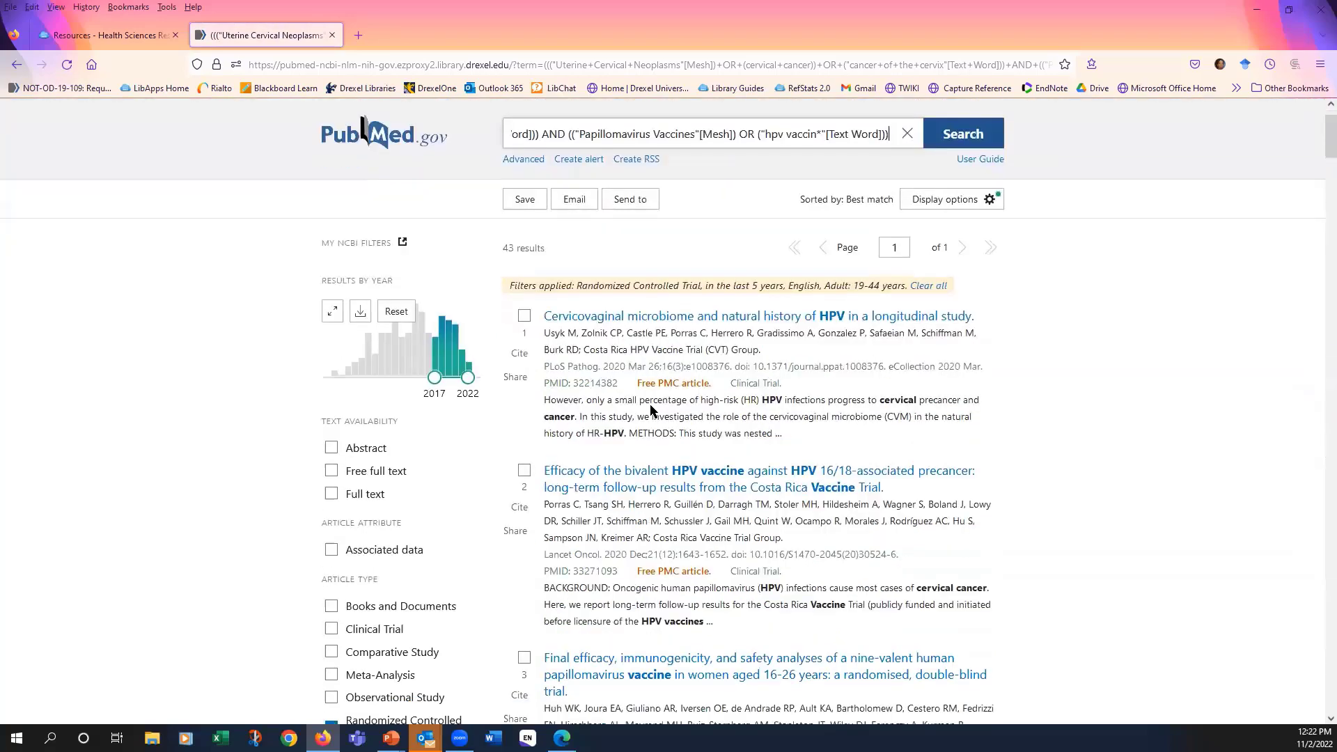
{"action": "scroll", "coordinate": [654, 419], "scroll_direction": "up", "scroll_amount": 5}
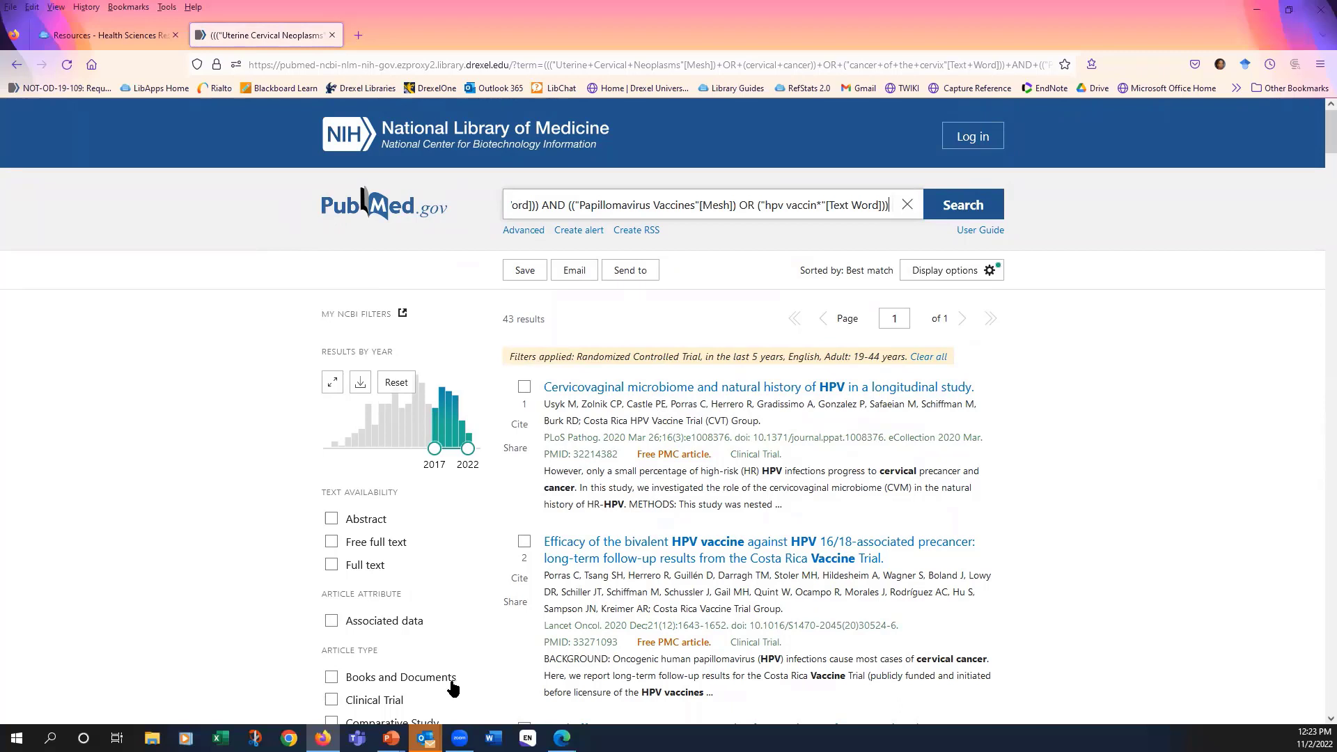
- Open the Drexel Libraries site in a new browser tab and go through its Health Sciences Resources guide to Ovid MEDLINE
{"action": "mouse_move", "coordinate": [390, 738]}
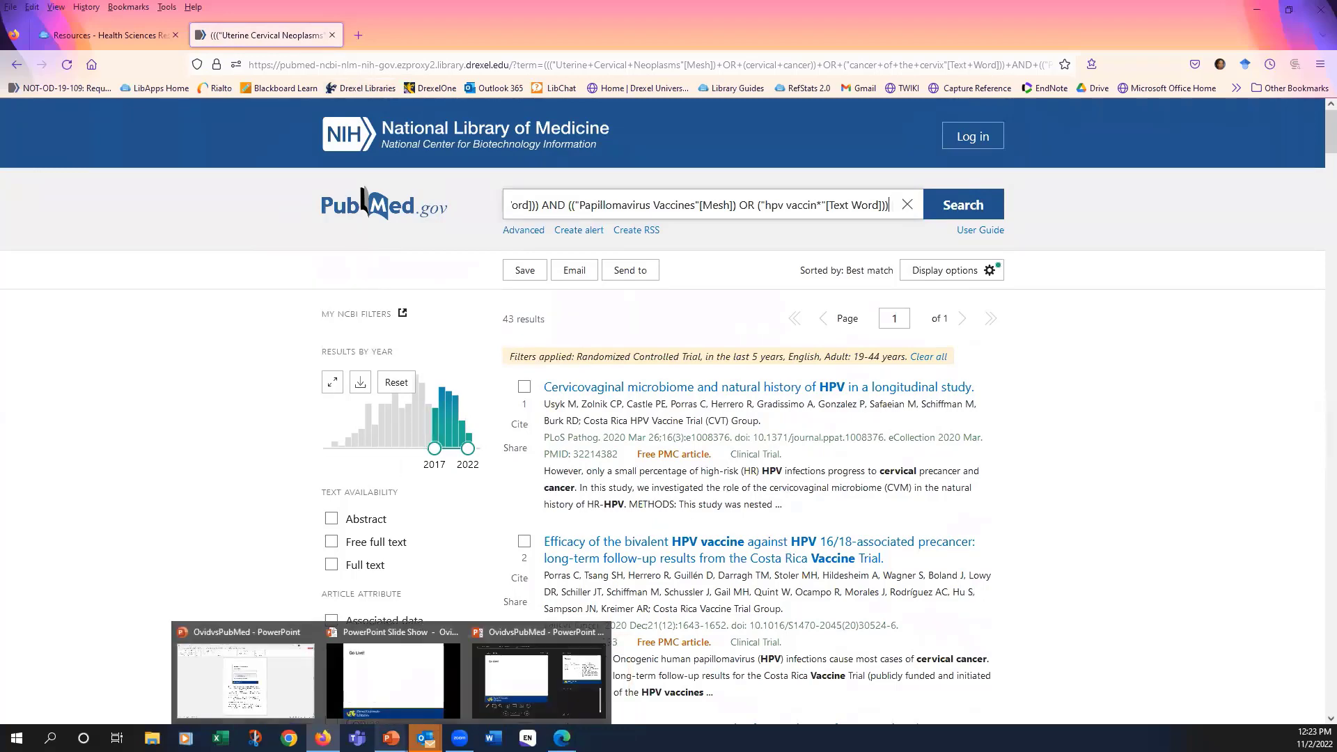
{"action": "mouse_move", "coordinate": [322, 738]}
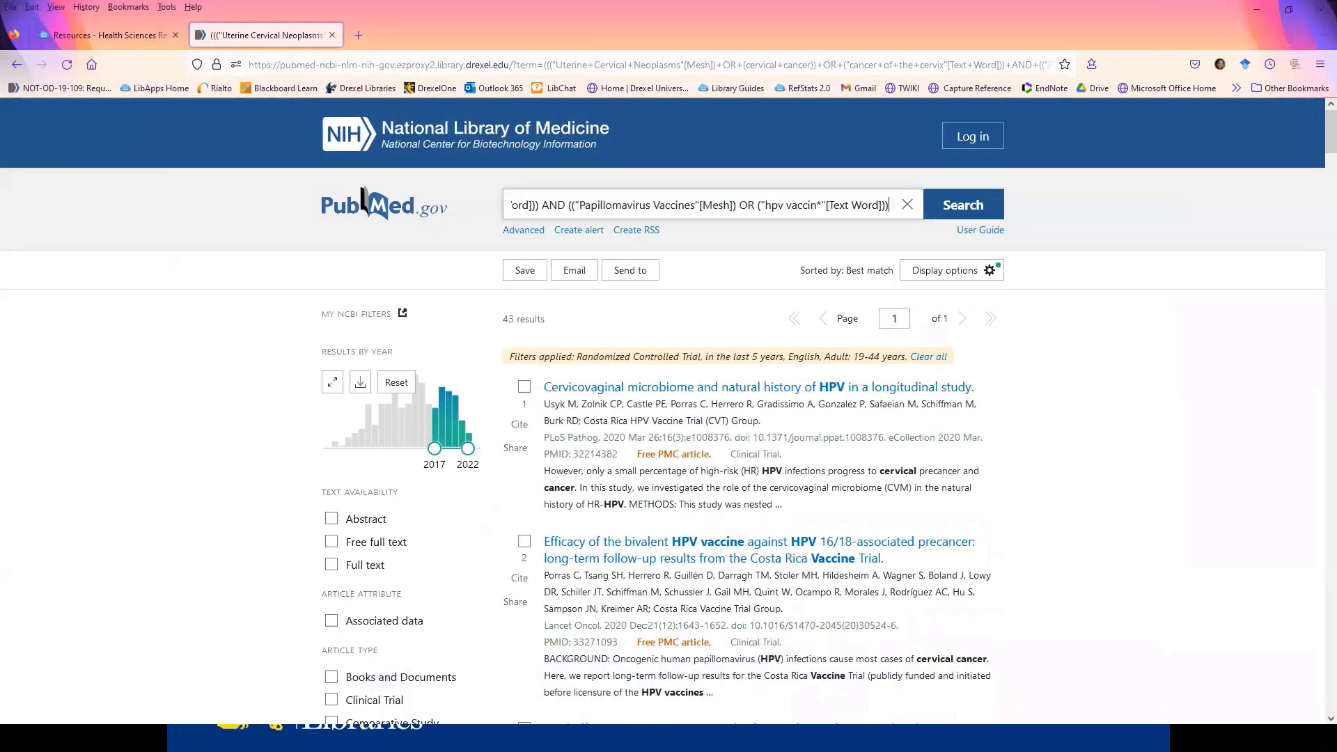
{"action": "left_click", "coordinate": [357, 36]}
{"action": "left_click", "coordinate": [387, 88]}
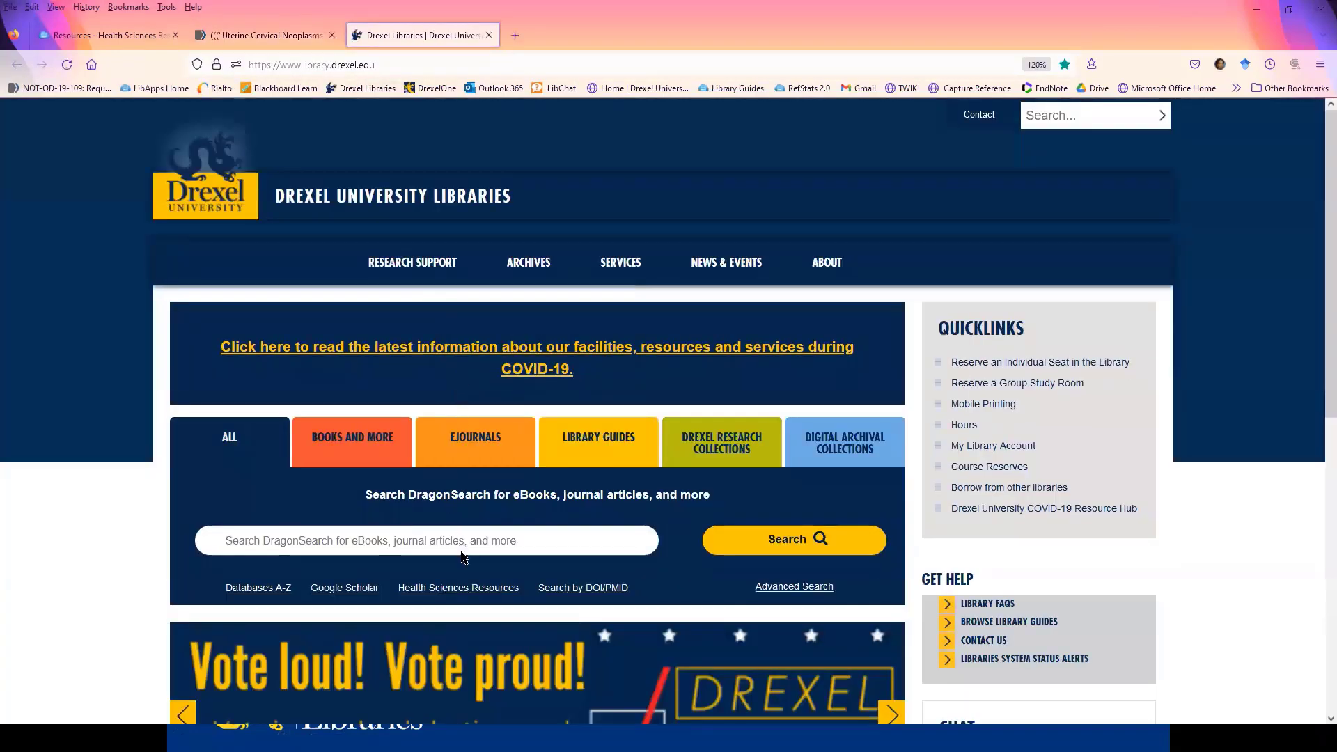
{"action": "left_click", "coordinate": [465, 590]}
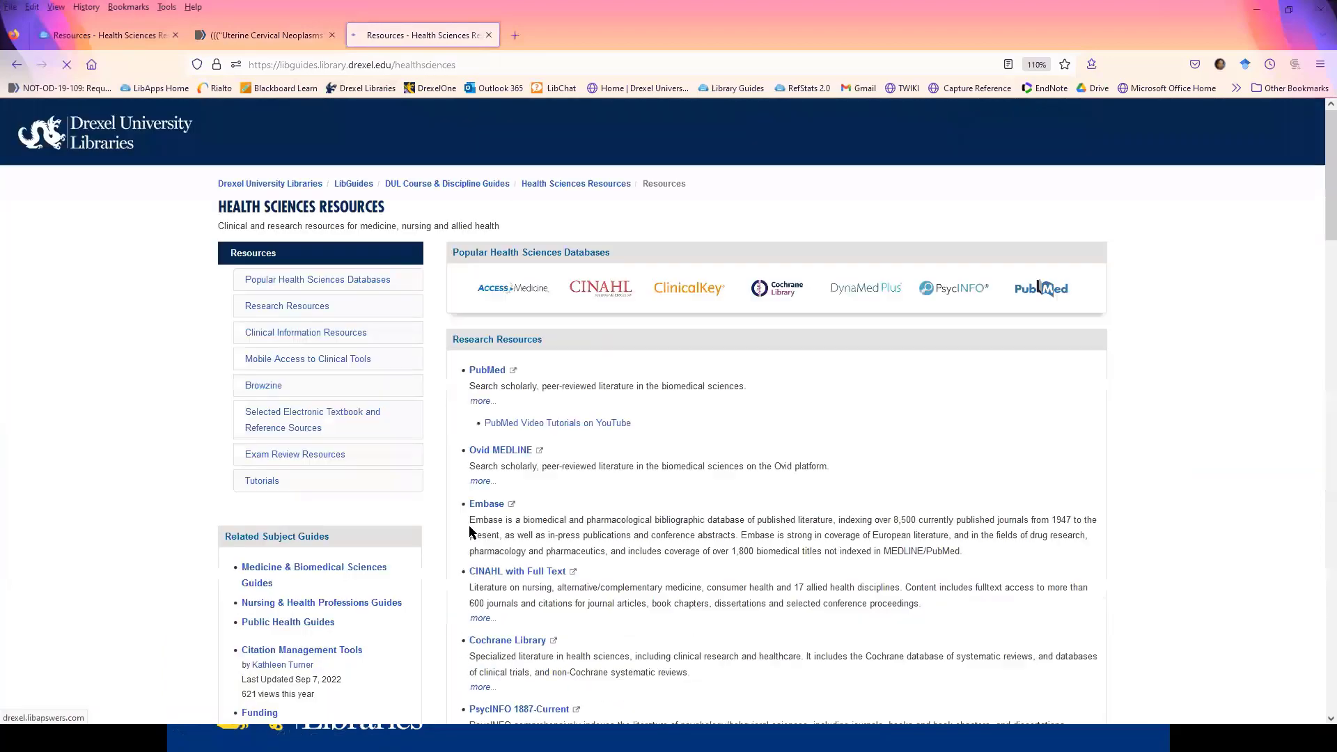
{"action": "left_click", "coordinate": [496, 450]}
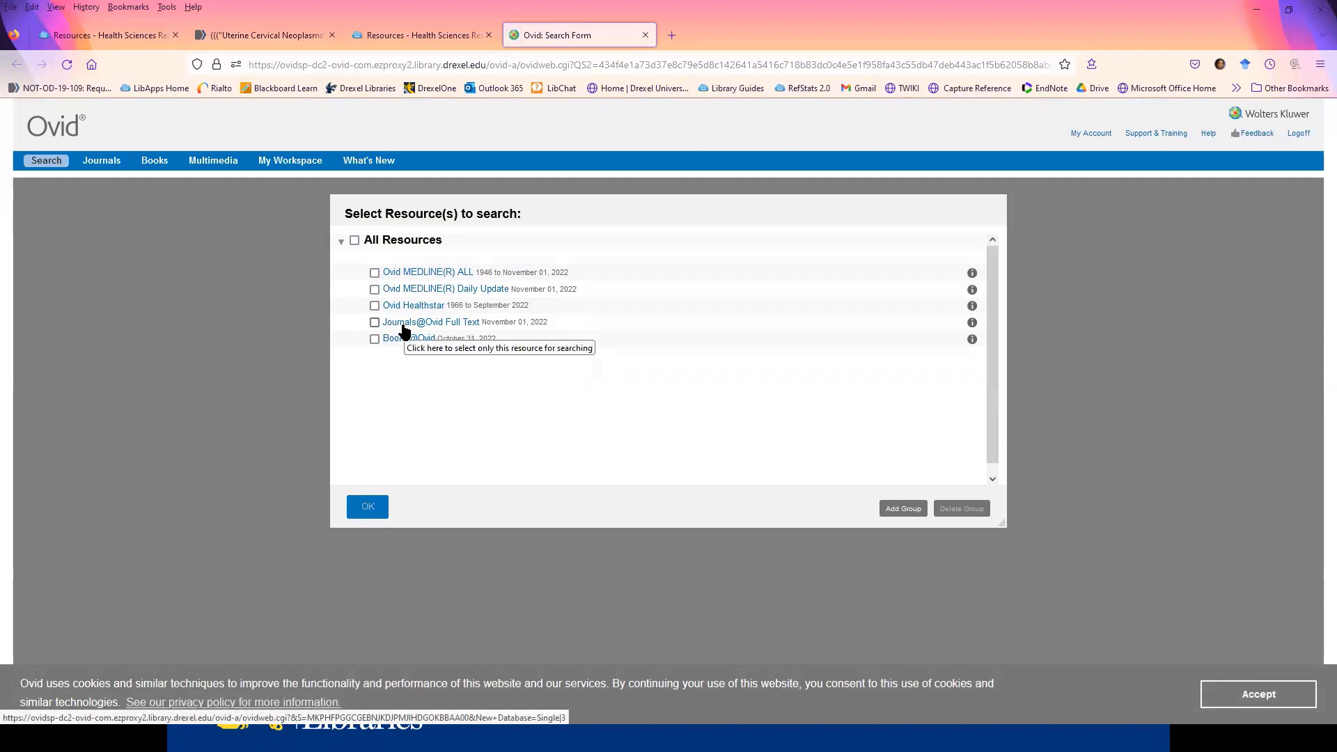
- Choose Ovid MEDLINE(R) ALL as the only resource to search and confirm the selection
{"action": "left_click", "coordinate": [375, 273]}
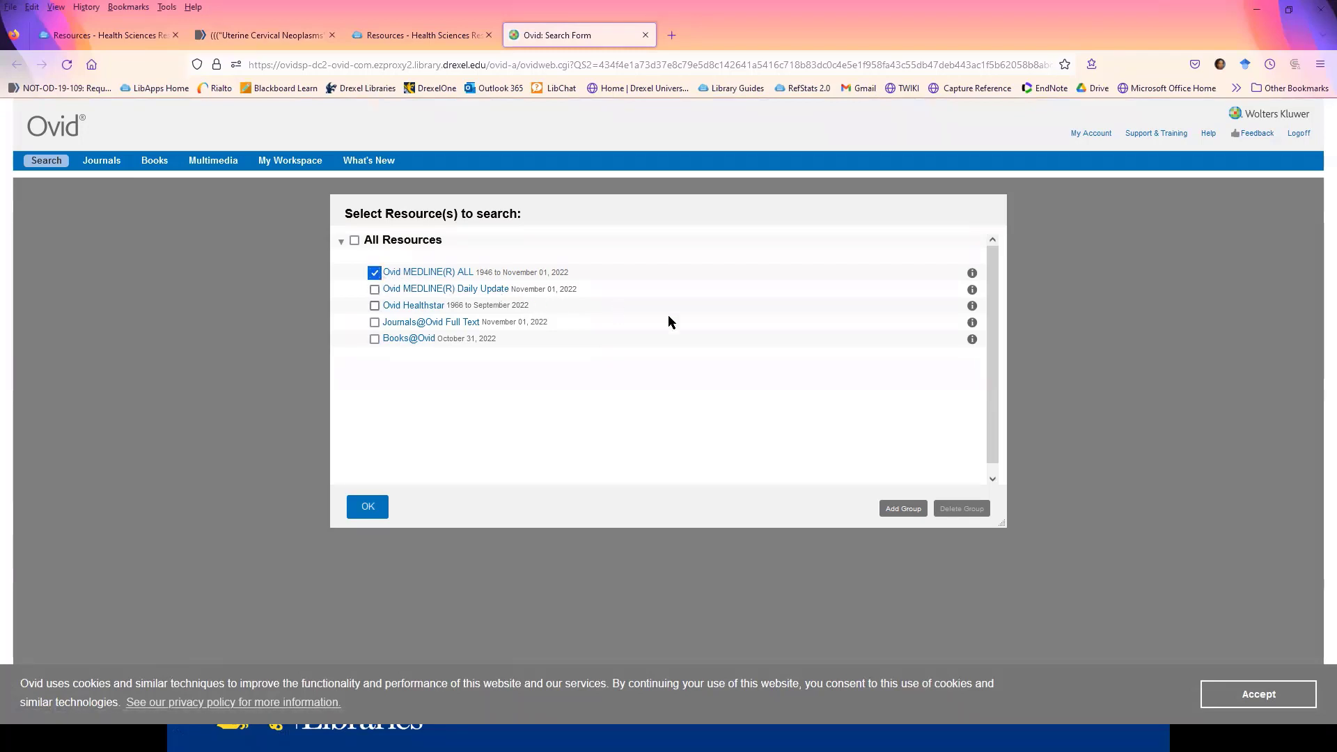
{"action": "left_click", "coordinate": [359, 509]}
{"action": "left_click", "coordinate": [370, 512]}
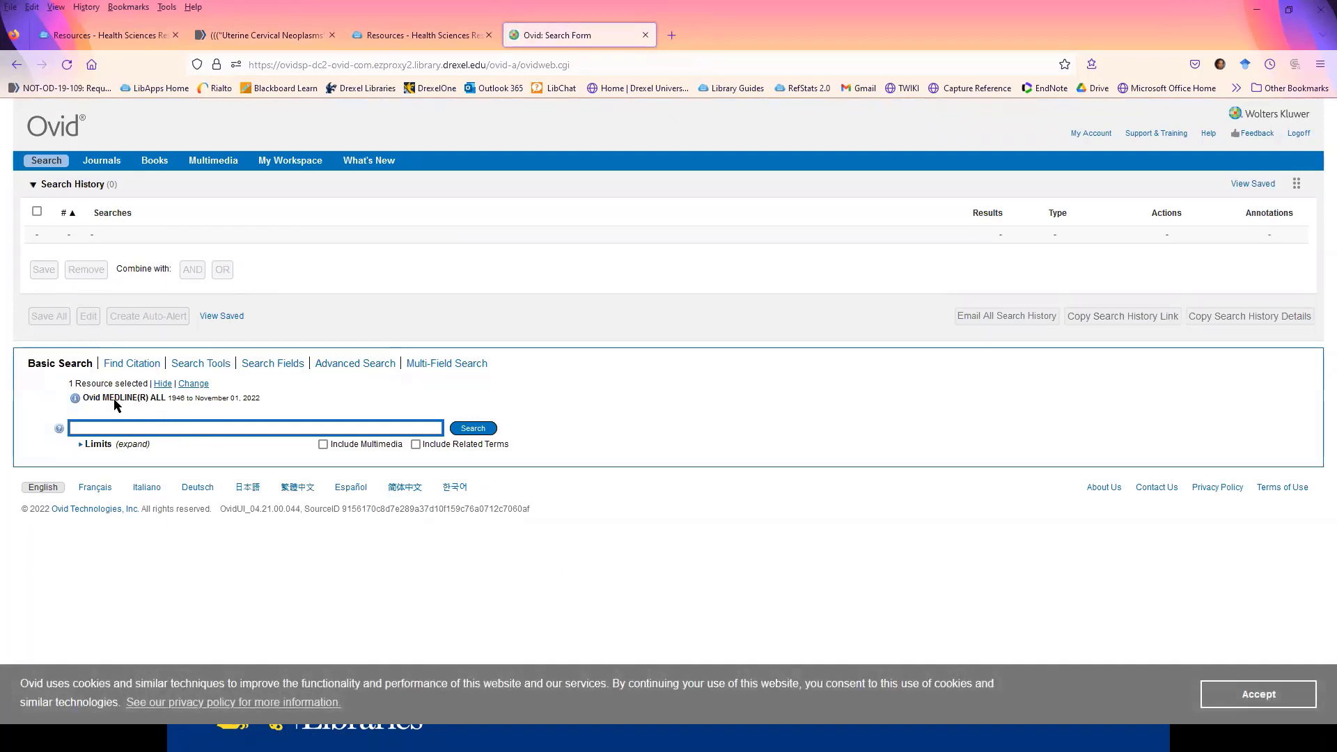
- Run an advanced keyword search for "cervical cancer" with the term mapped to a subject heading
{"action": "left_click", "coordinate": [353, 367]}
{"action": "left_click", "coordinate": [423, 446]}
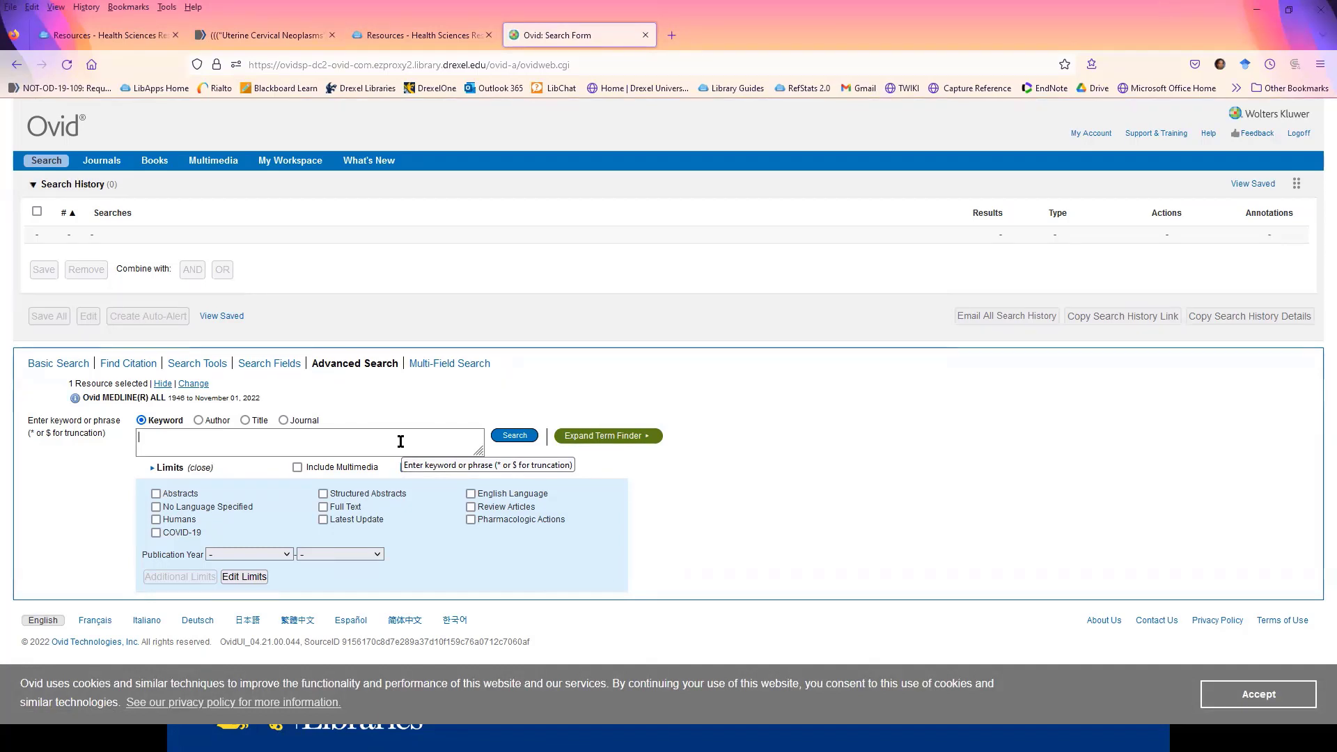
{"action": "type", "text": "cervical cancer"}
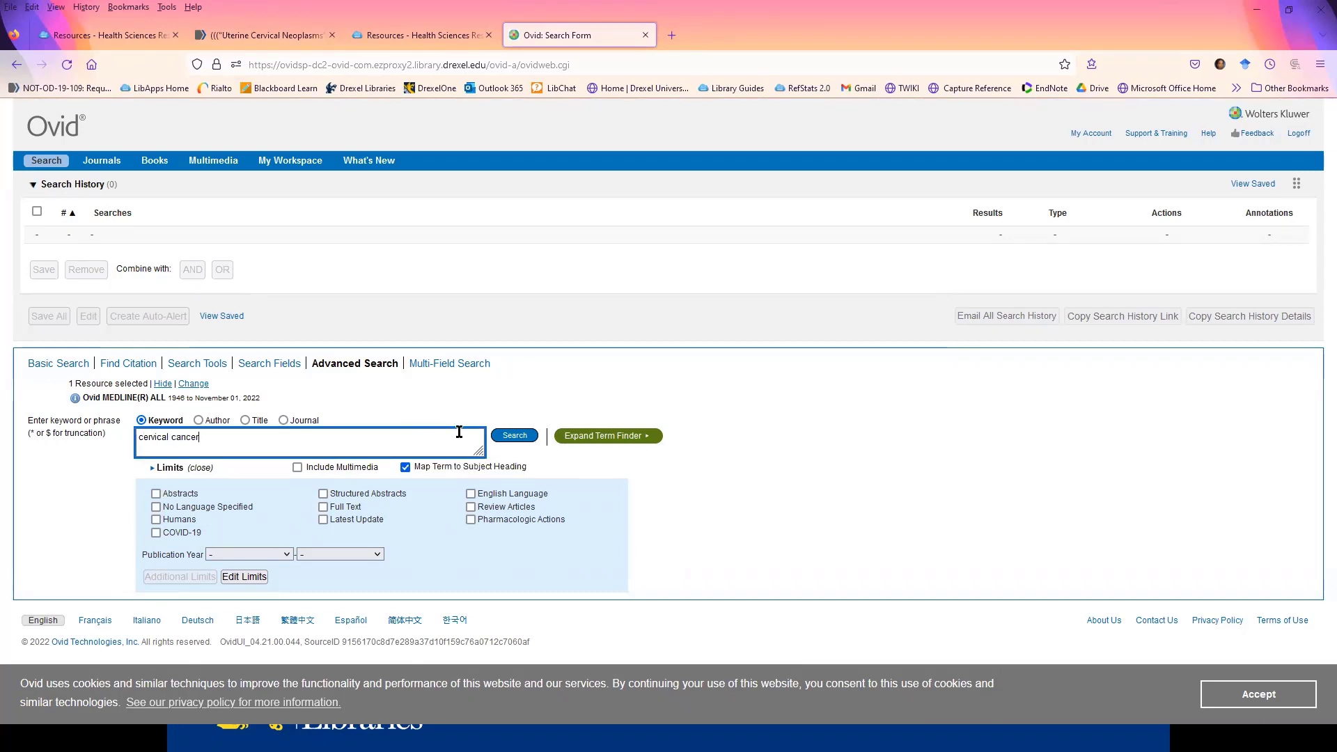
{"action": "left_click", "coordinate": [502, 439]}
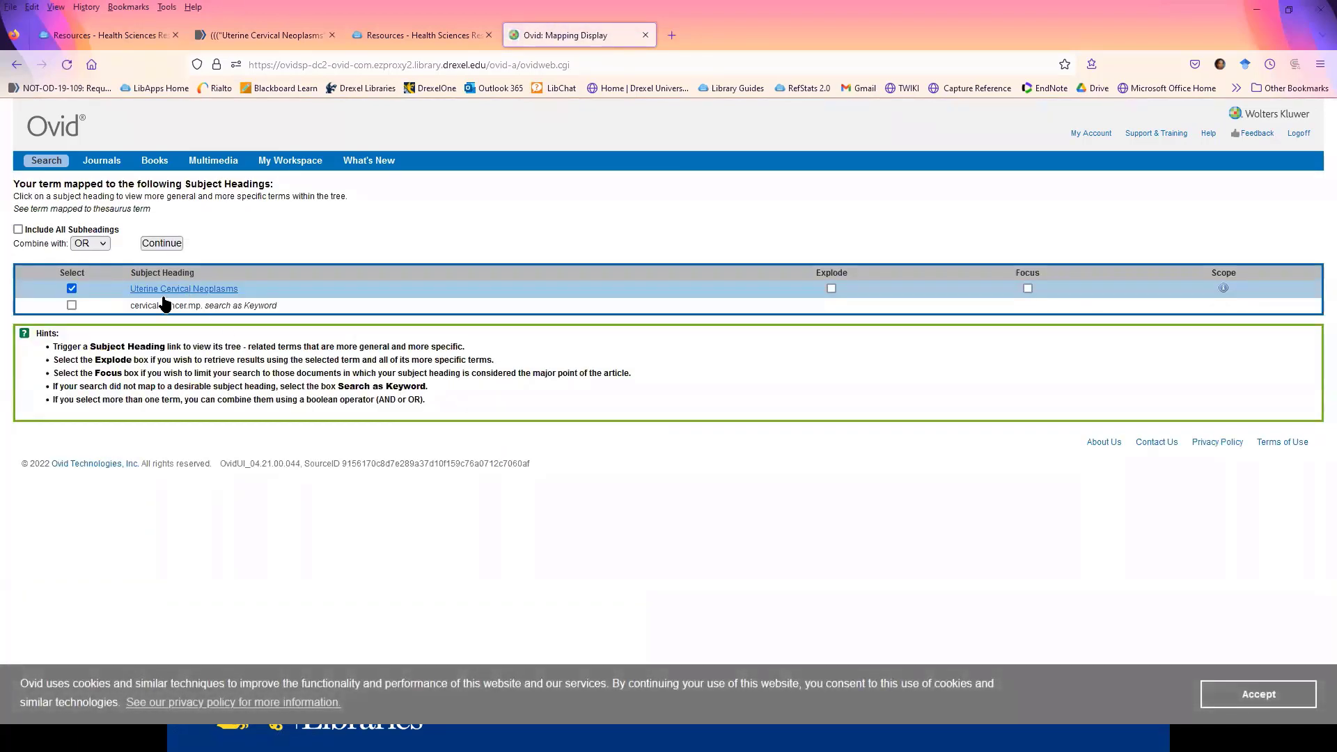
- Review the Uterine Cervical Neoplasms heading in its subject tree and run it without choosing any subheadings
{"action": "left_click", "coordinate": [186, 295]}
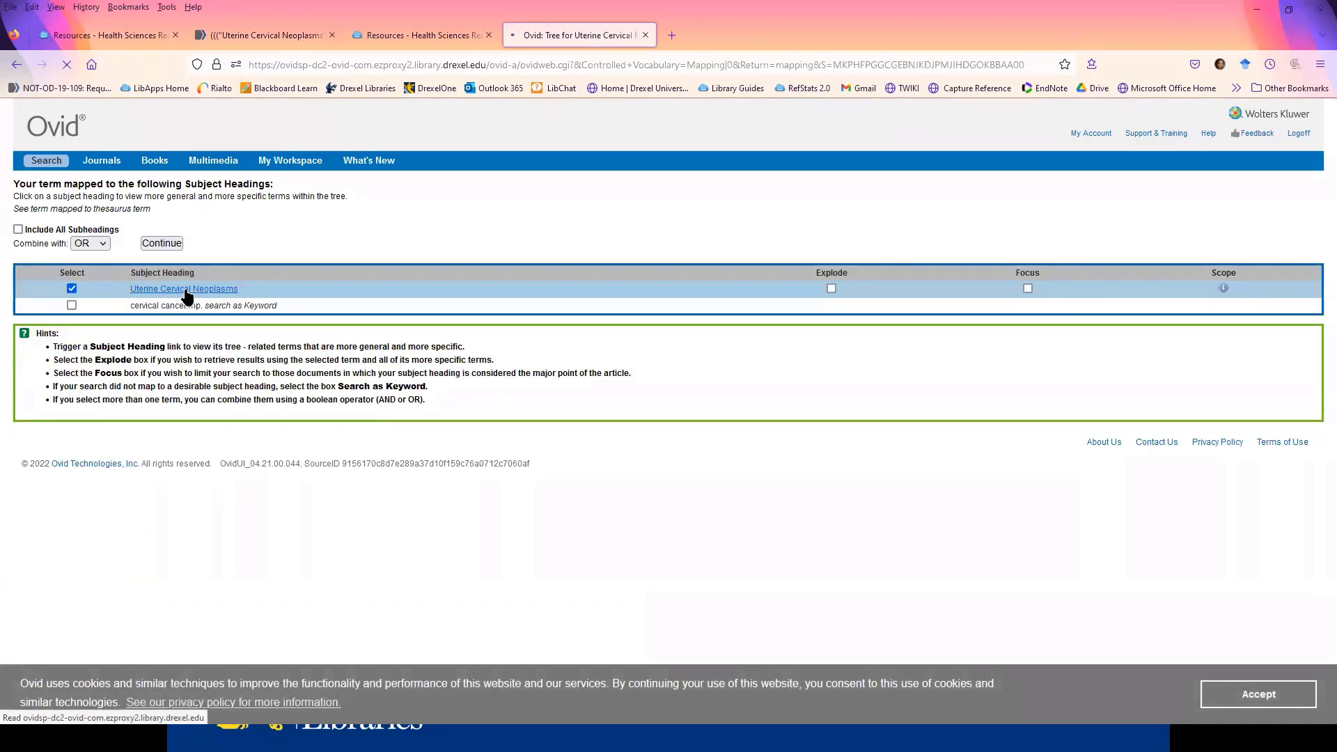
{"action": "scroll", "coordinate": [386, 327], "scroll_direction": "down", "scroll_amount": 1}
{"action": "scroll", "coordinate": [386, 326], "scroll_direction": "down", "scroll_amount": 4}
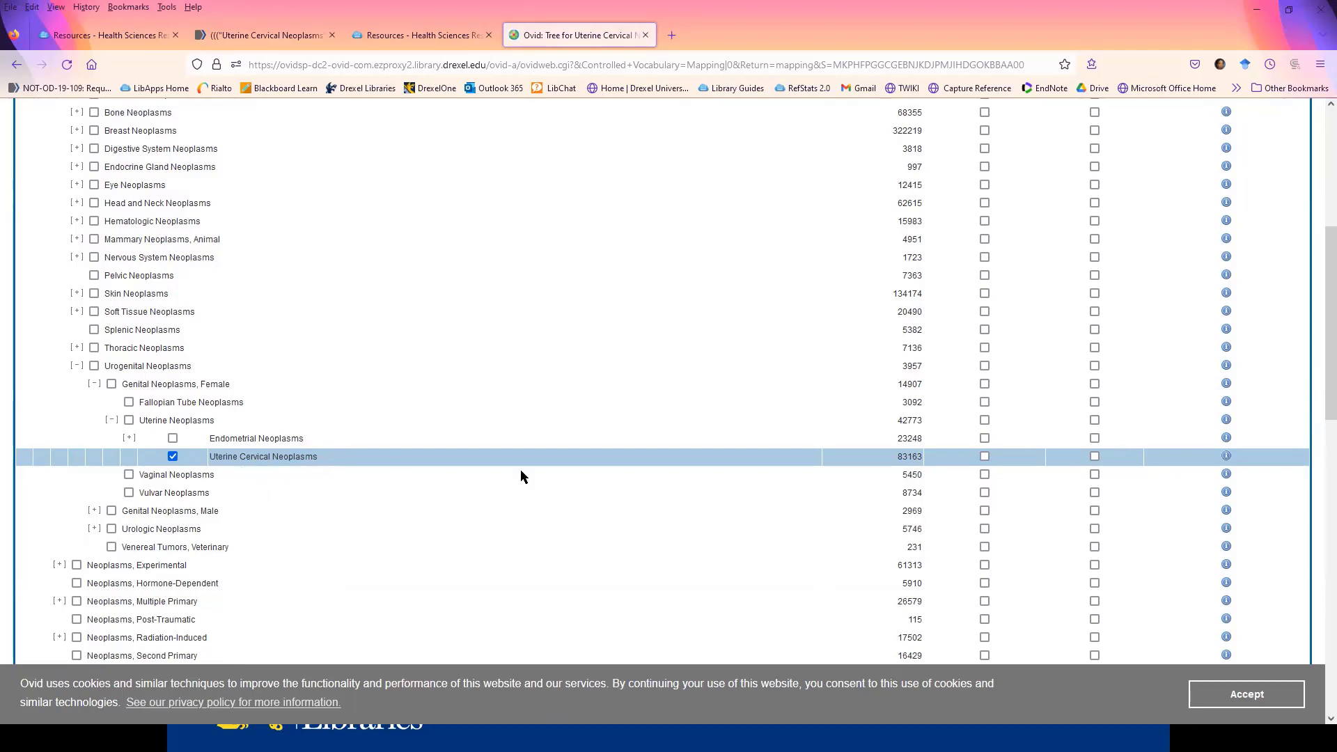
{"action": "scroll", "coordinate": [684, 457], "scroll_direction": "up", "scroll_amount": 5}
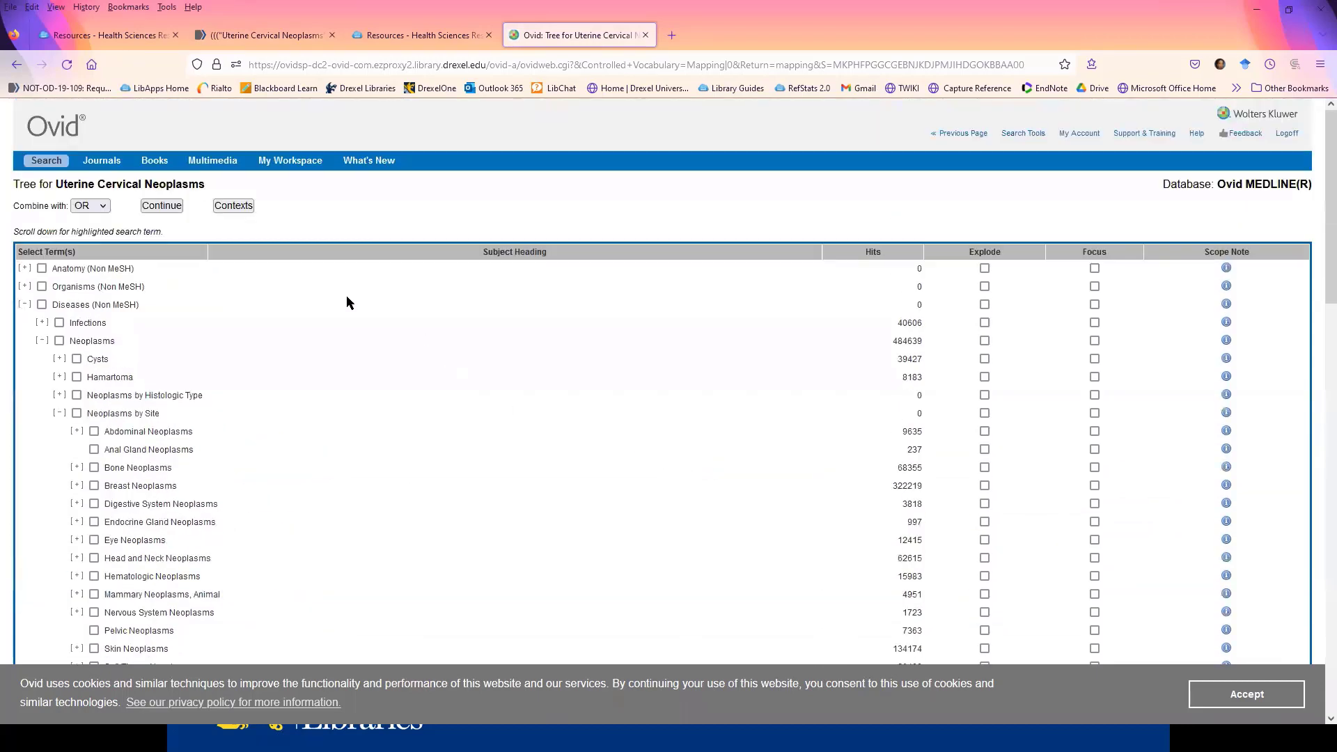
{"action": "left_click", "coordinate": [161, 206]}
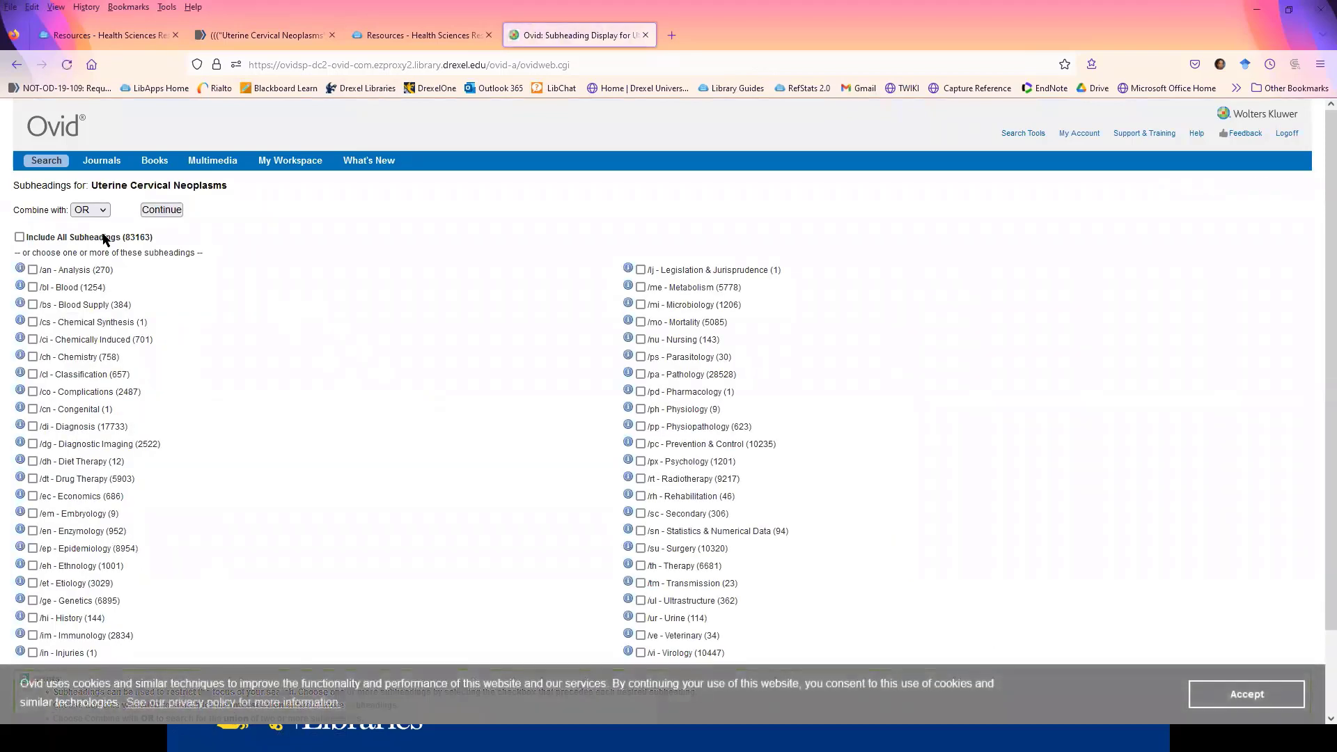
{"action": "scroll", "coordinate": [386, 363], "scroll_direction": "down", "scroll_amount": 3}
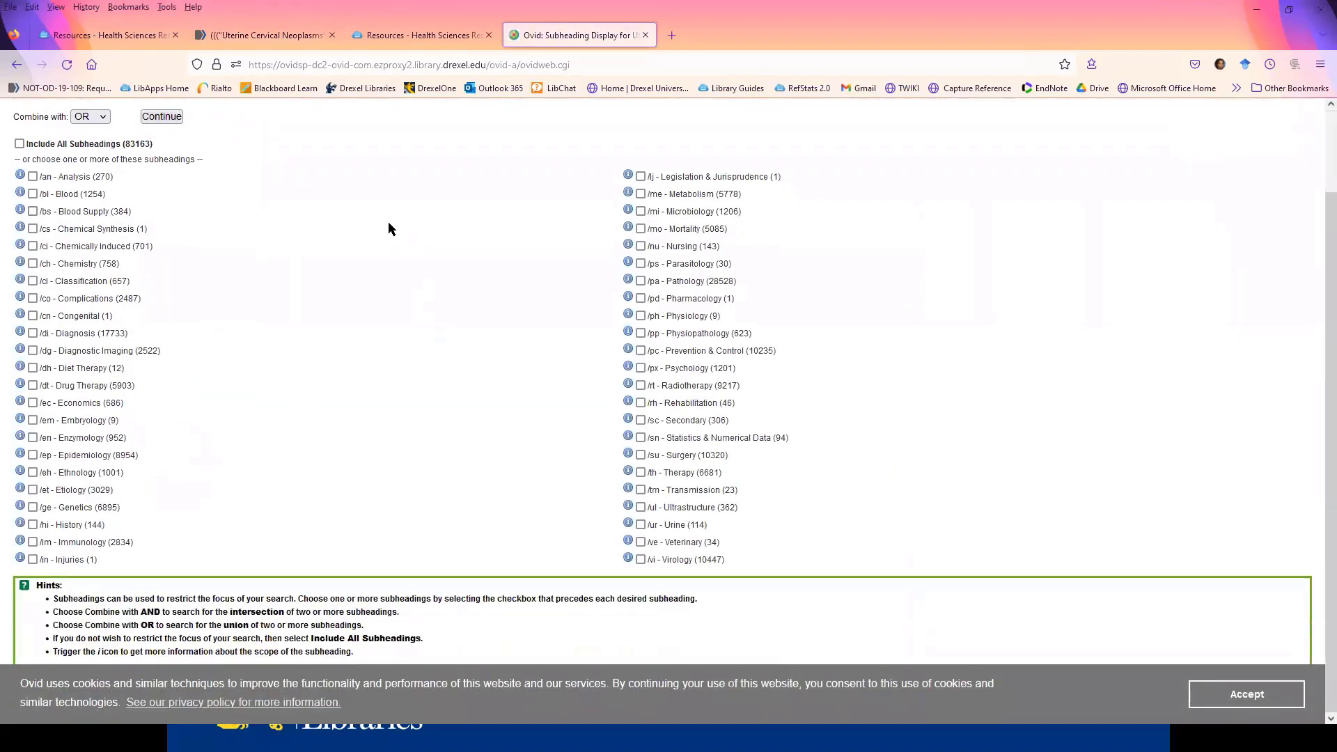
{"action": "scroll", "coordinate": [424, 289], "scroll_direction": "up", "scroll_amount": 3}
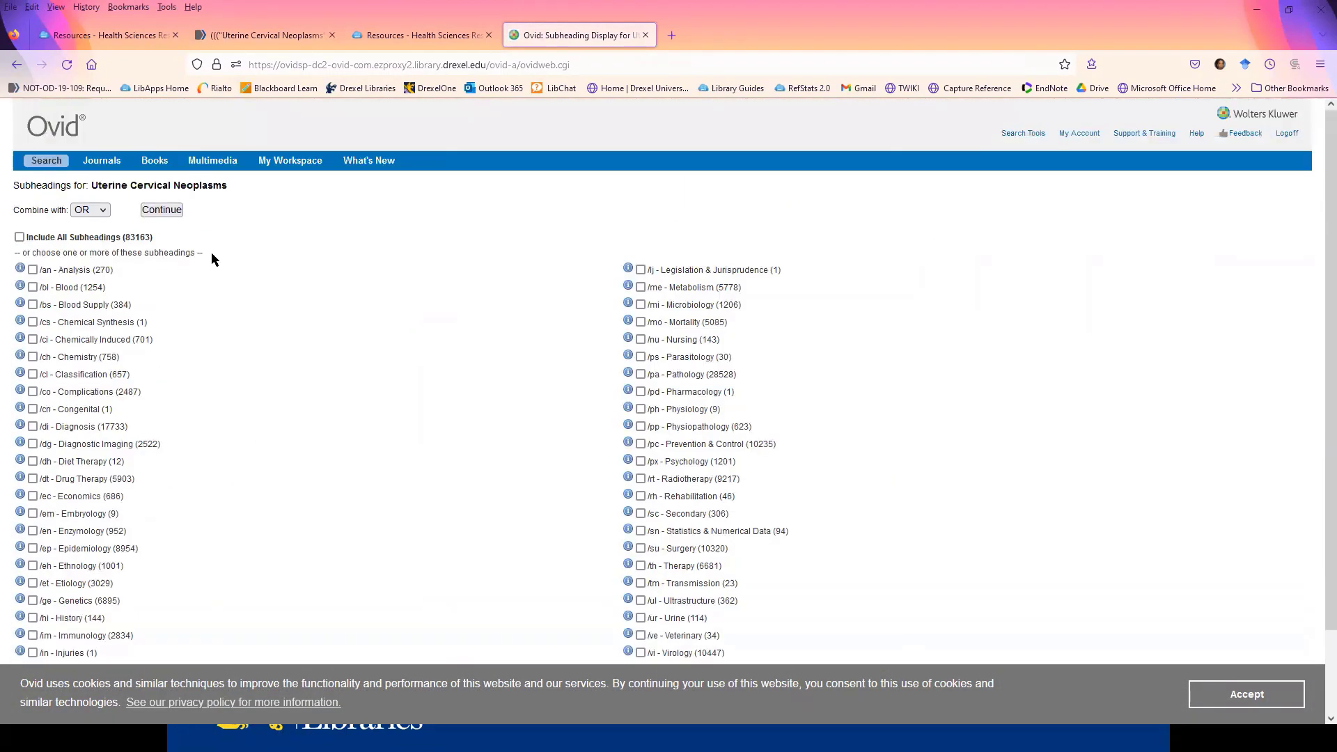
{"action": "left_click", "coordinate": [165, 209]}
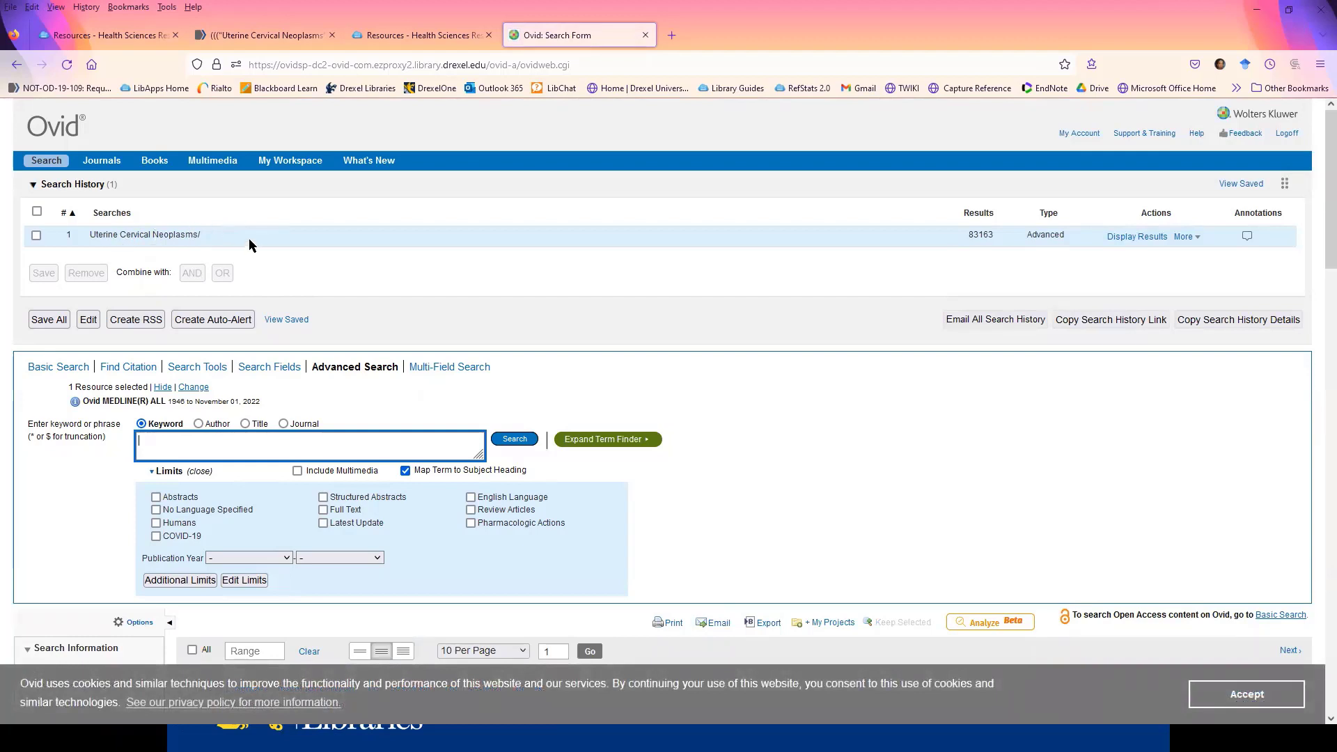
- Turn off subject heading mapping and search for cervical cancer.tw,kf as a text word and keyword heading
{"action": "left_click", "coordinate": [406, 470]}
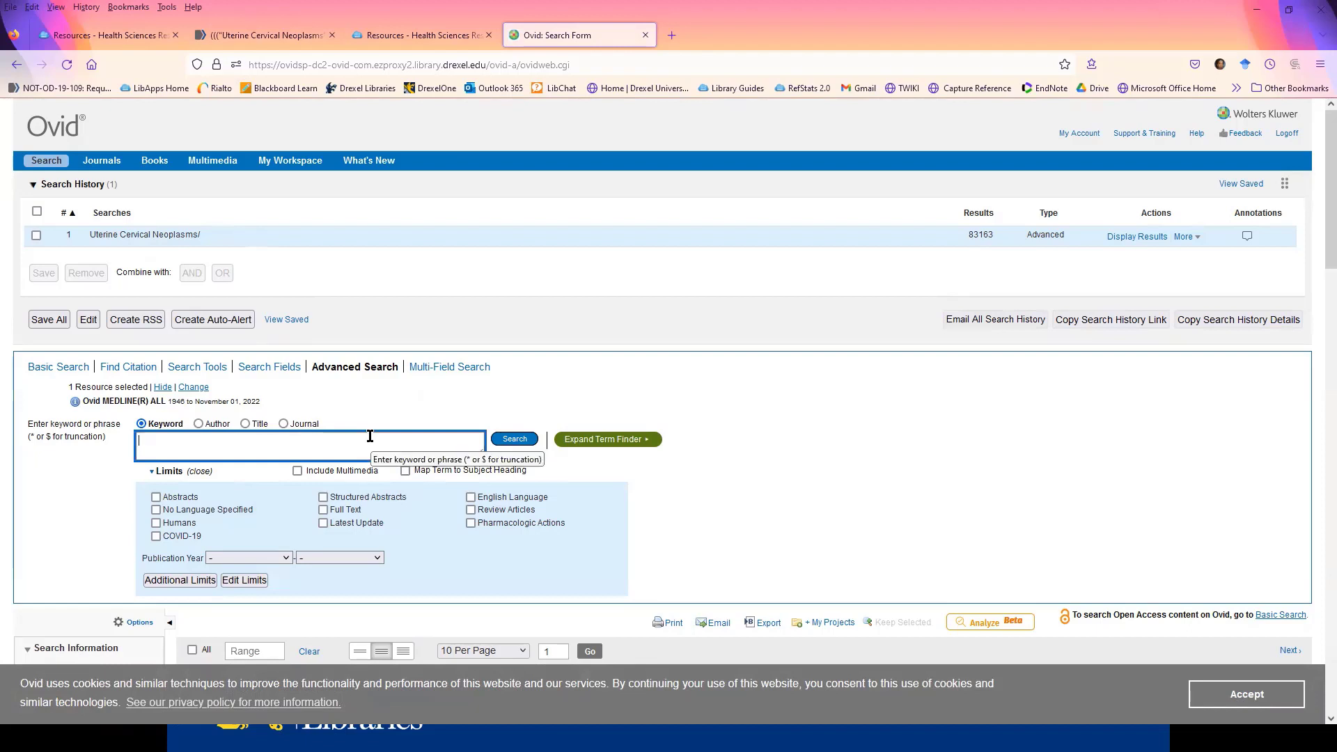
{"action": "left_click", "coordinate": [370, 436]}
{"action": "type", "text": "cervical cancer.tw."}
{"action": "key", "text": "BackSpace"}
{"action": "type", "text": ".tw,kf"}
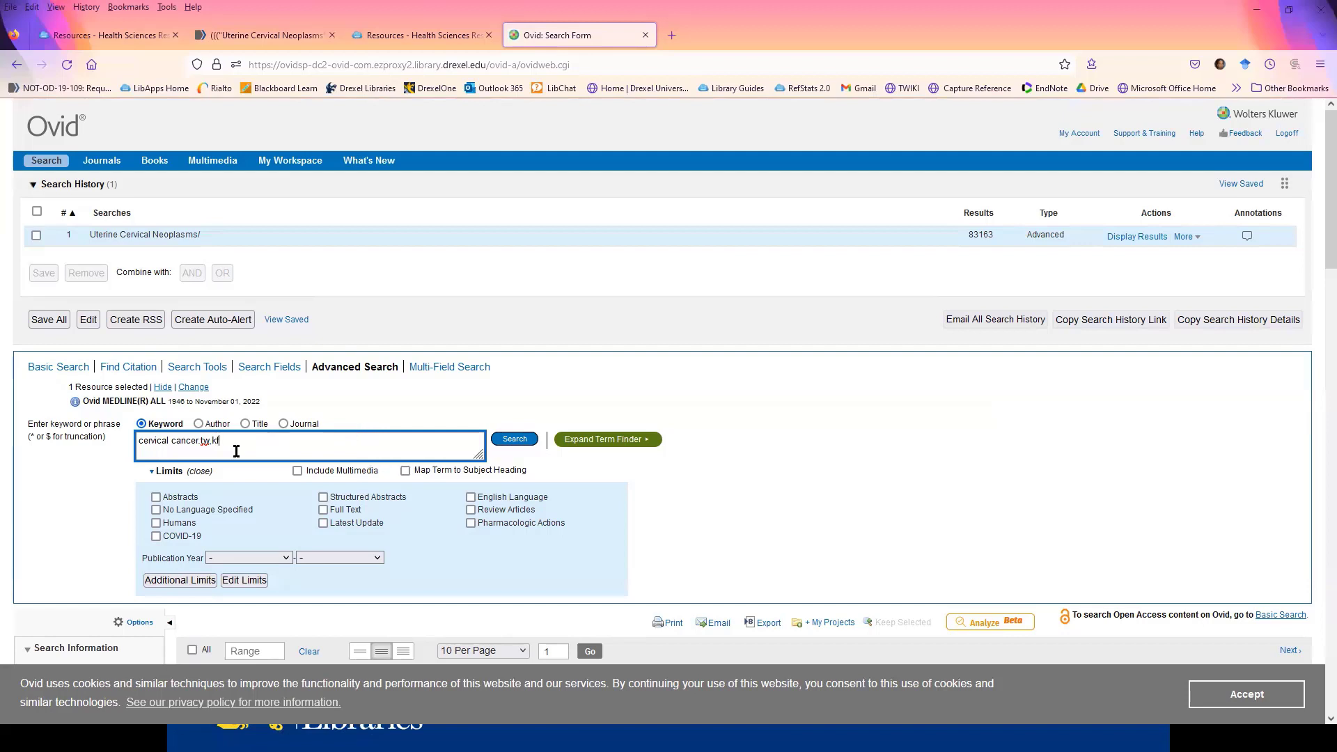
{"action": "left_click", "coordinate": [500, 440]}
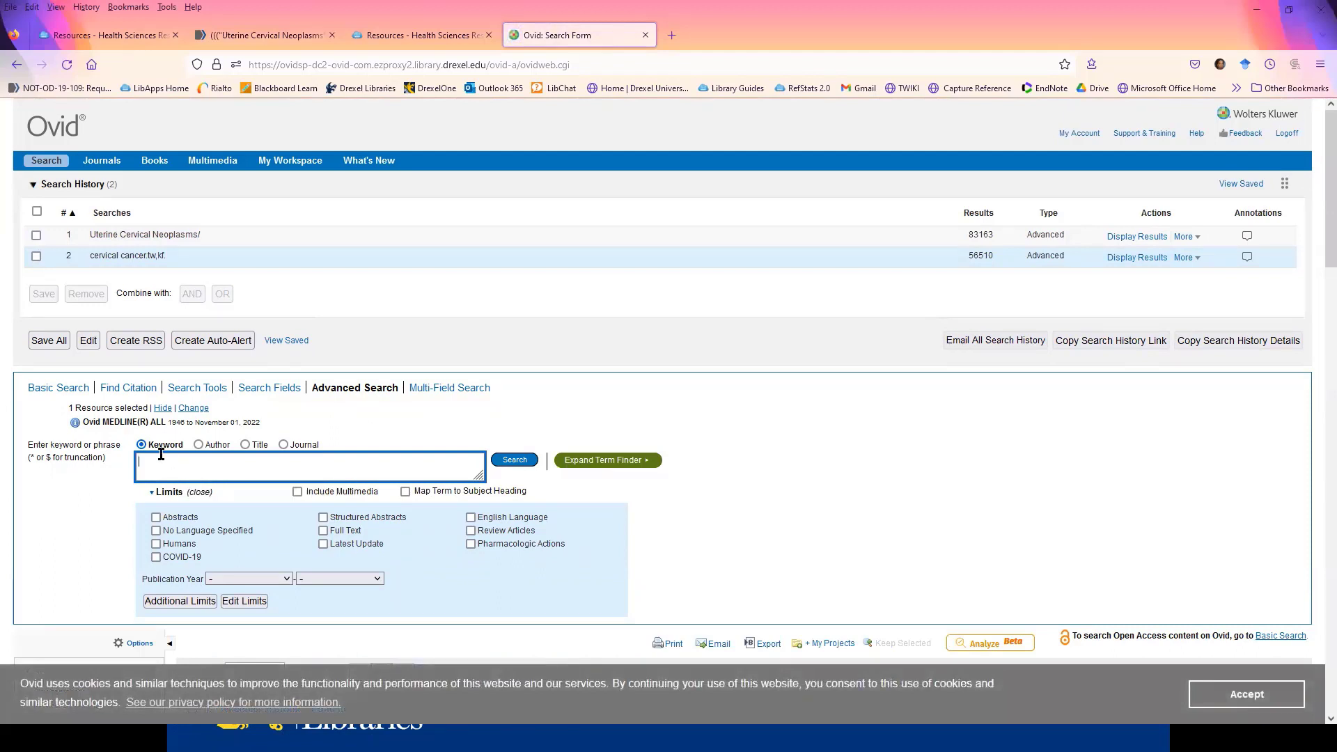
- Run the adjacency search (cancer adj3 cervi$).tw,kf for truncated cervical terms near cancer
{"action": "type", "text": "cancer adj"}
{"action": "type", "text": "ervi$.tw.k"}
{"action": "key", "text": "BackSpace"}
{"action": "key", "text": "BackSpace"}
{"action": "type", "text": ",kf"}
{"action": "left_click", "coordinate": [513, 461]}
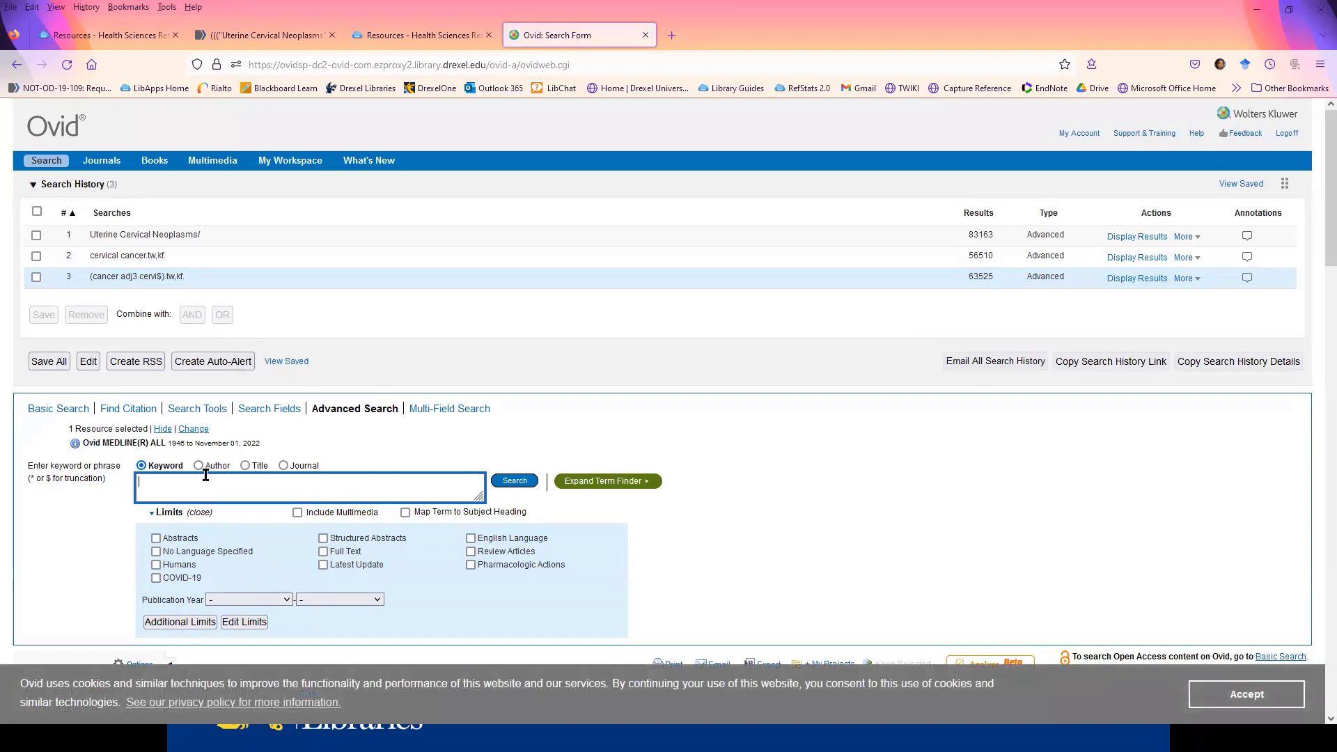
- Turn subject heading mapping back on and search for "hpv vaccine"
{"action": "type", "text": "pv"}
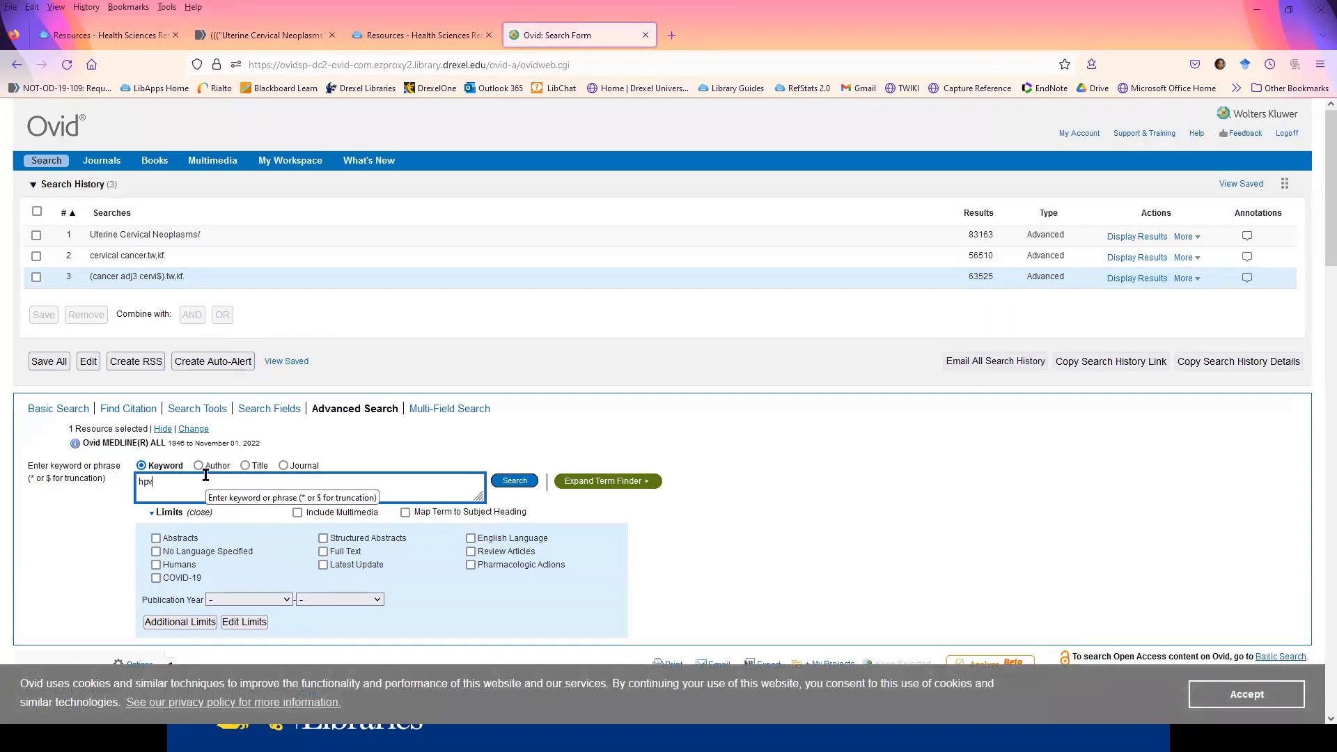
{"action": "type", "text": " vacc"}
{"action": "type", "text": "ine"}
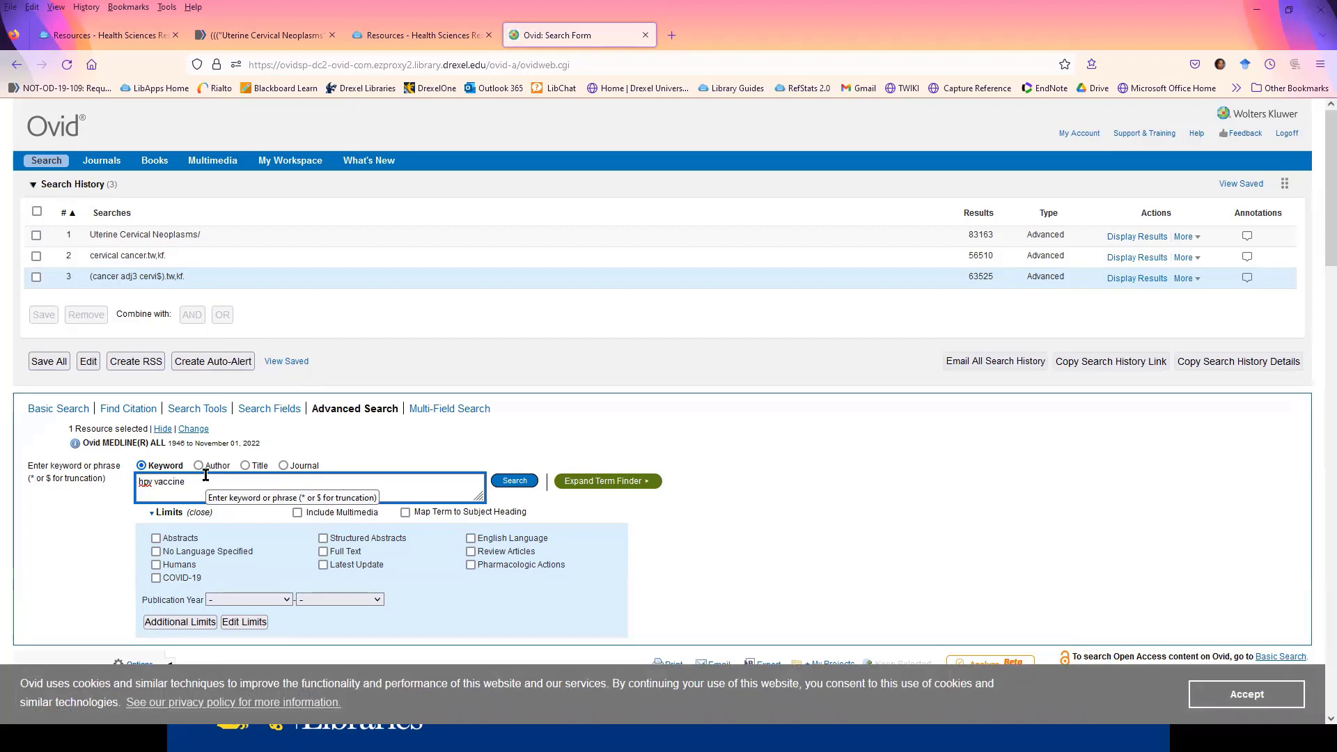
{"action": "left_click", "coordinate": [405, 512]}
{"action": "left_click", "coordinate": [513, 481]}
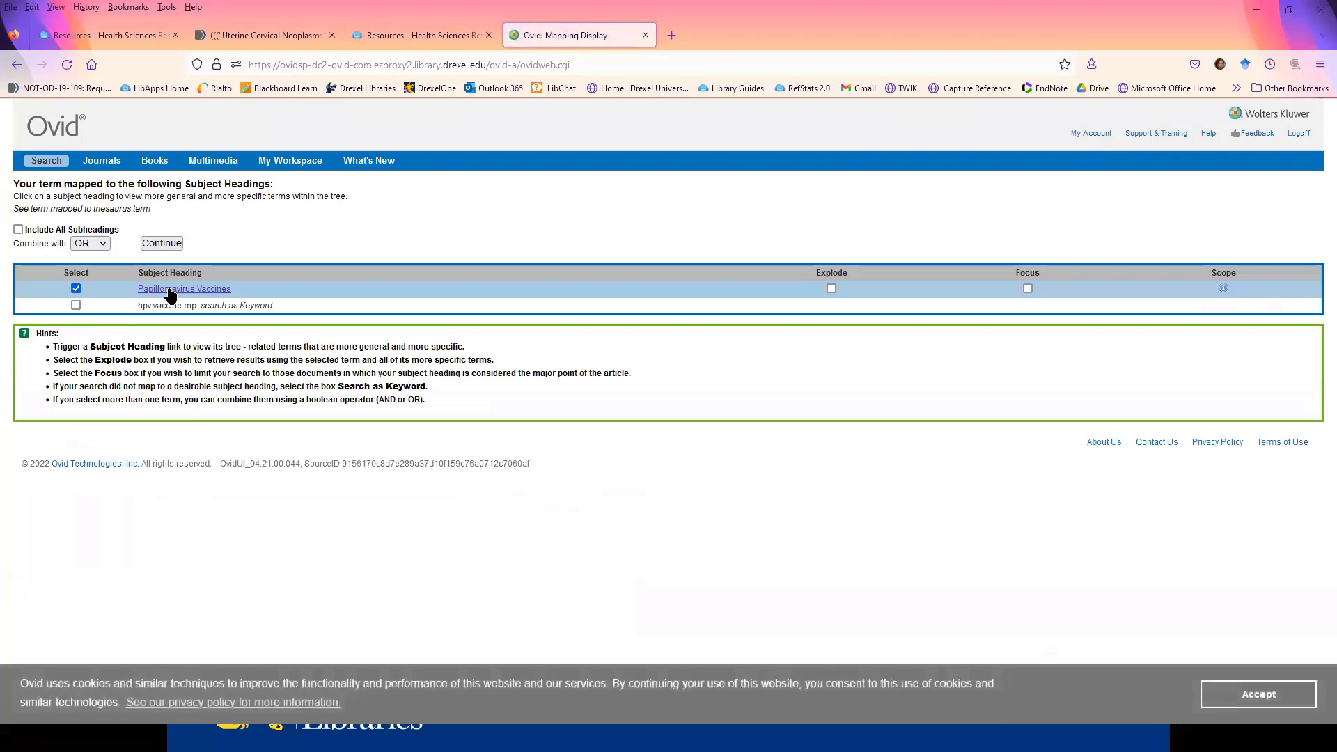
- Explode the Papillomavirus Vaccines heading in its subject tree and run it without choosing any subheadings
{"action": "left_click", "coordinate": [174, 289]}
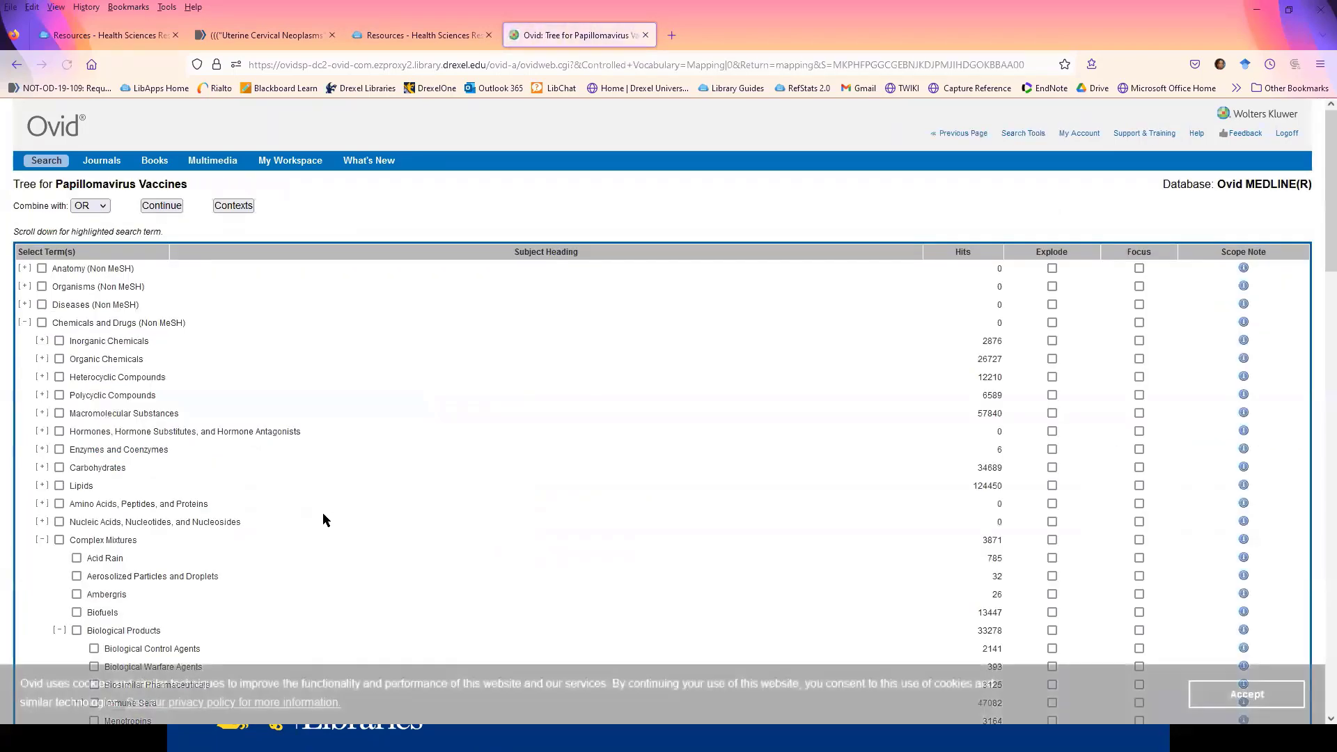
{"action": "scroll", "coordinate": [358, 482], "scroll_direction": "down", "scroll_amount": 6}
{"action": "scroll", "coordinate": [366, 478], "scroll_direction": "down", "scroll_amount": 6}
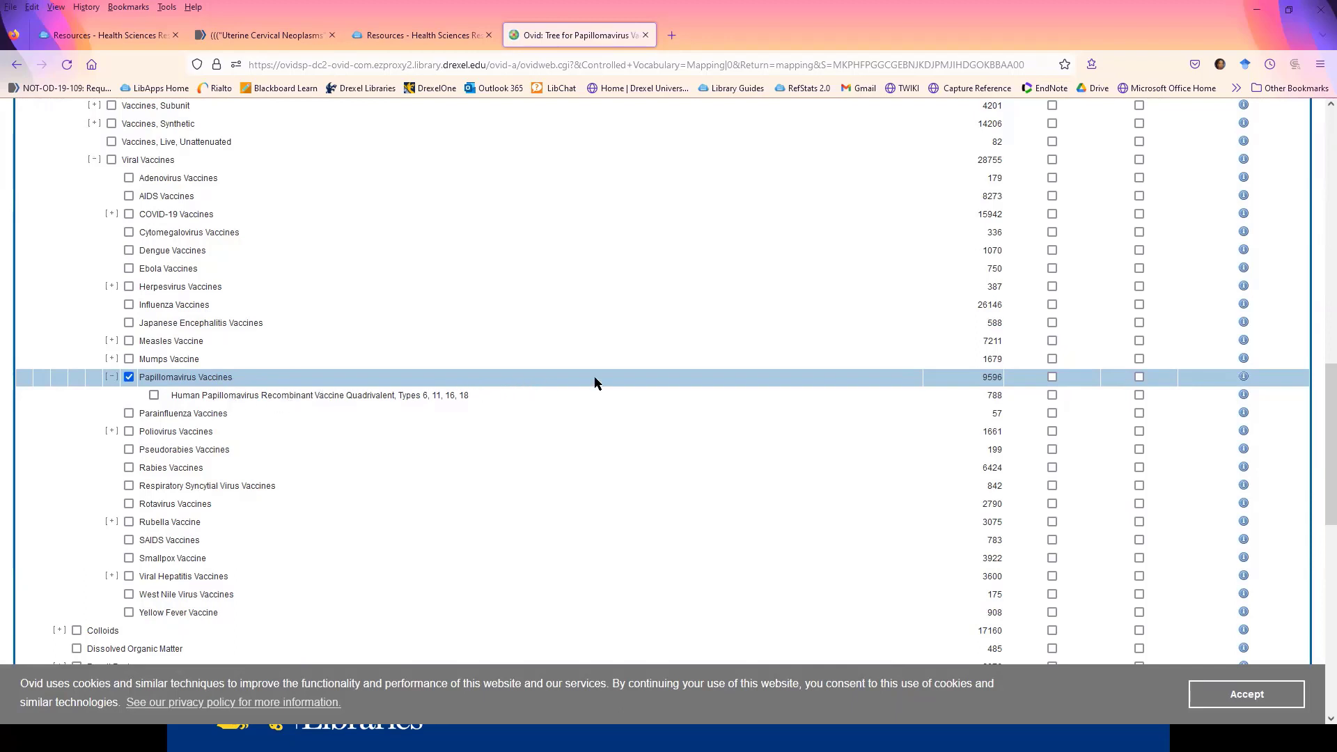
{"action": "left_click", "coordinate": [1052, 378]}
{"action": "scroll", "coordinate": [295, 388], "scroll_direction": "up", "scroll_amount": 2}
{"action": "scroll", "coordinate": [296, 395], "scroll_direction": "up", "scroll_amount": 6}
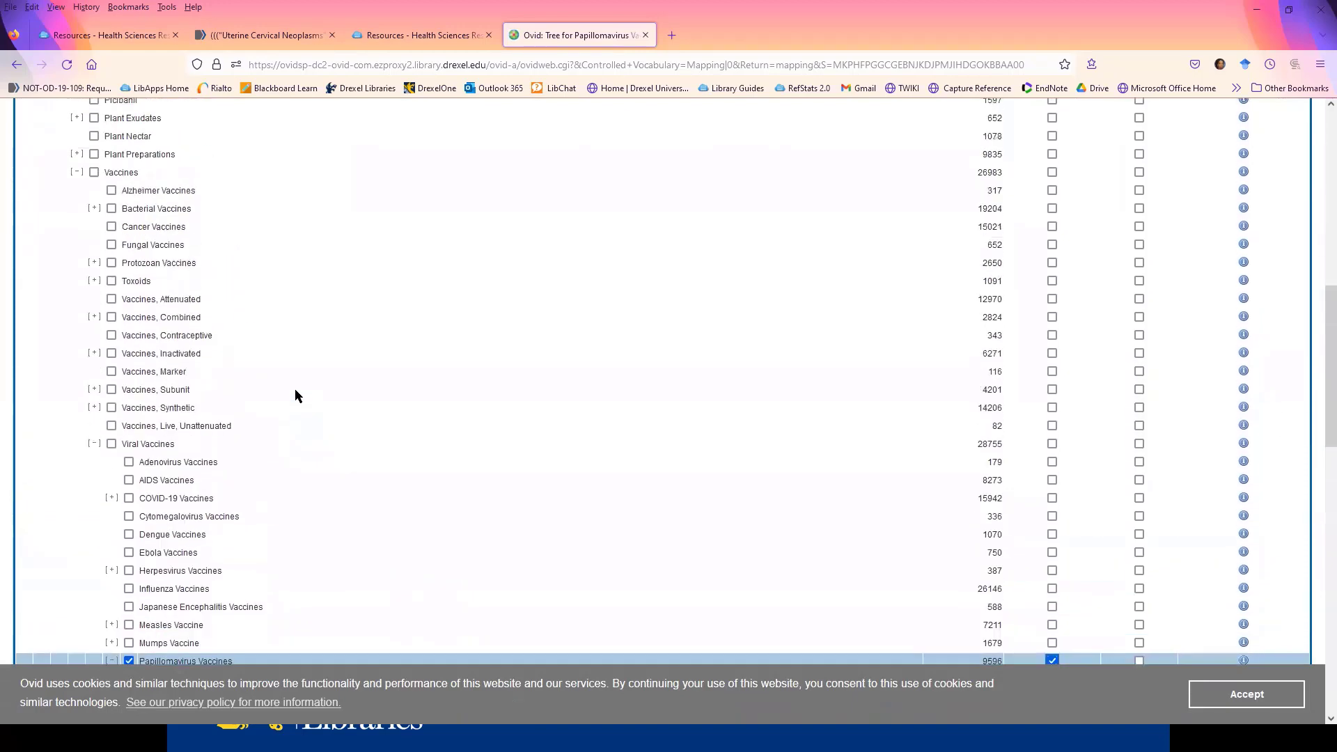
{"action": "scroll", "coordinate": [295, 396], "scroll_direction": "up", "scroll_amount": 4}
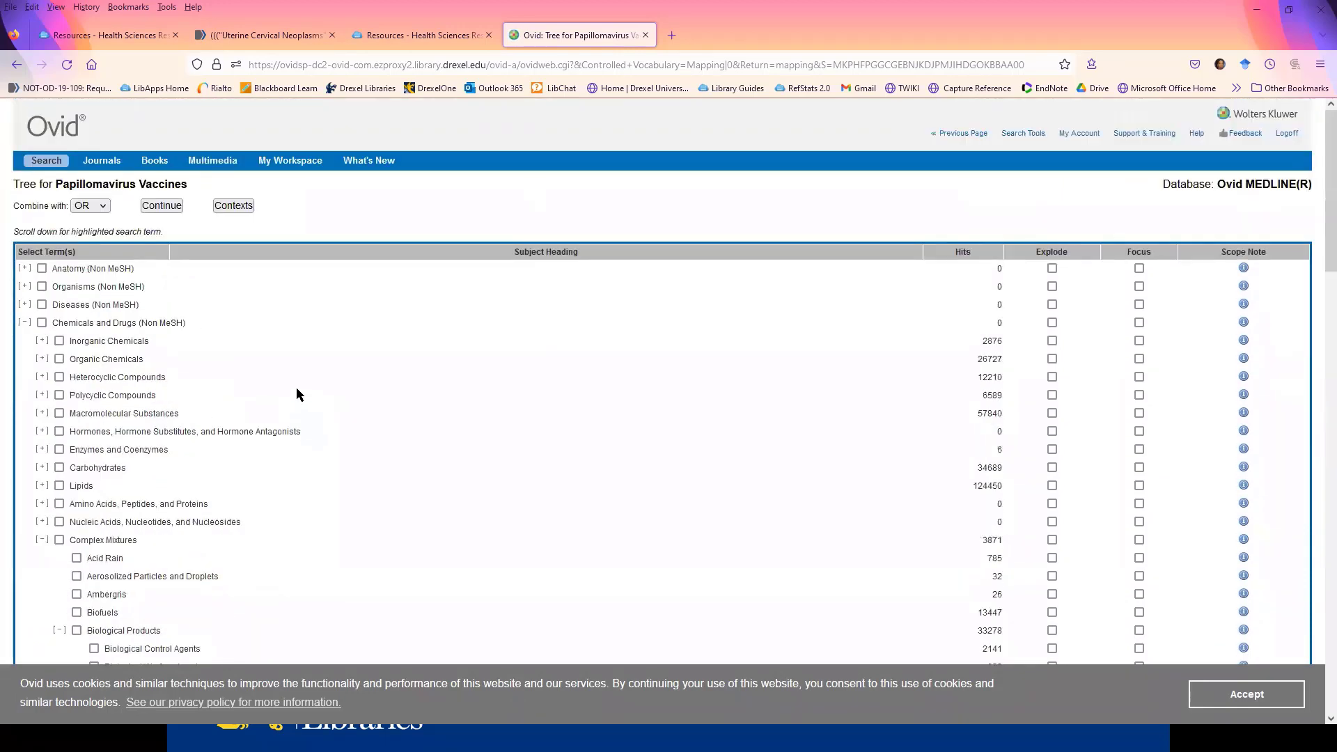
{"action": "left_click", "coordinate": [167, 207]}
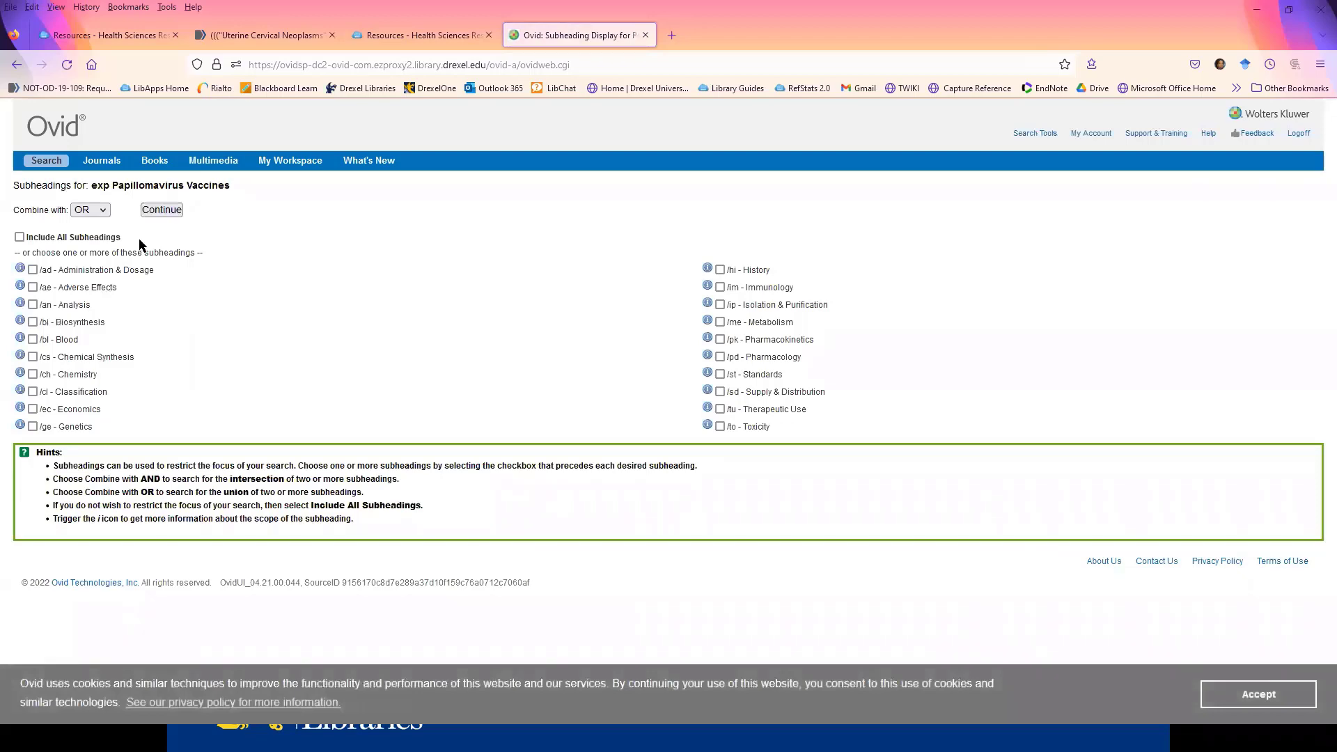
{"action": "left_click", "coordinate": [162, 209]}
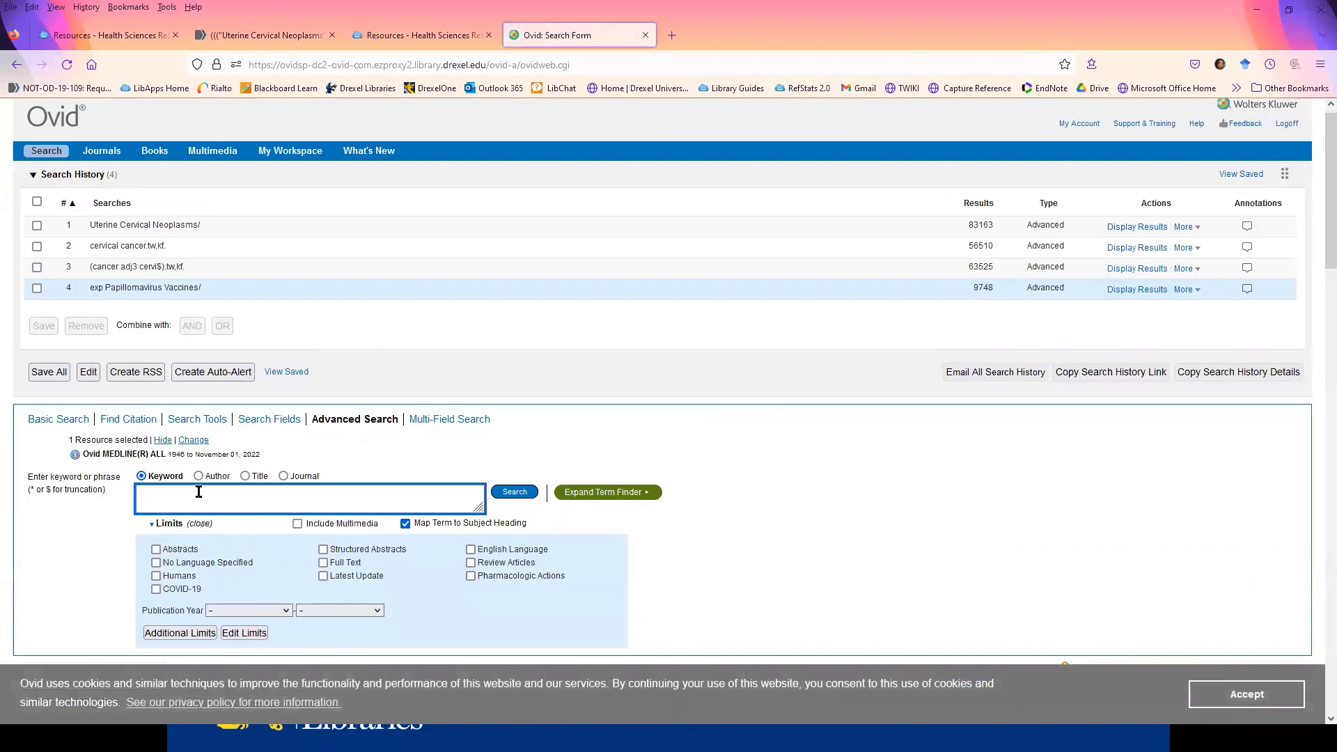
- Search for the truncated phrase hpv vaccin$.tw,kf in text words and keyword headings
{"action": "type", "text": "hpv vaccin$.t"}
{"action": "key", "text": "BackSpace"}
{"action": "key", "text": "BackSpace"}
{"action": "key", "text": "BackSpace"}
{"action": "type", "text": ".tw,k"}
{"action": "left_click", "coordinate": [519, 493]}
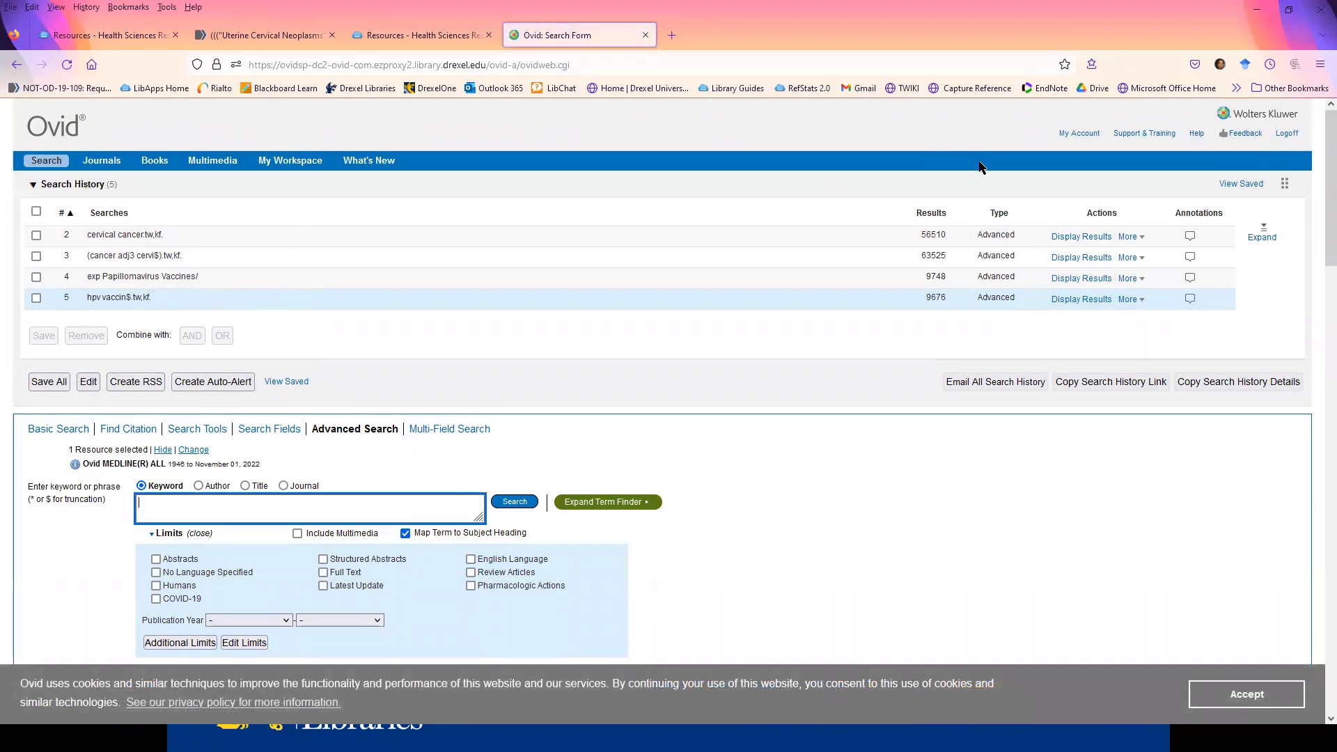
- Expand the full search history and combine the three cervical cancer searches with the statement OR/1-3
{"action": "left_click", "coordinate": [1262, 234]}
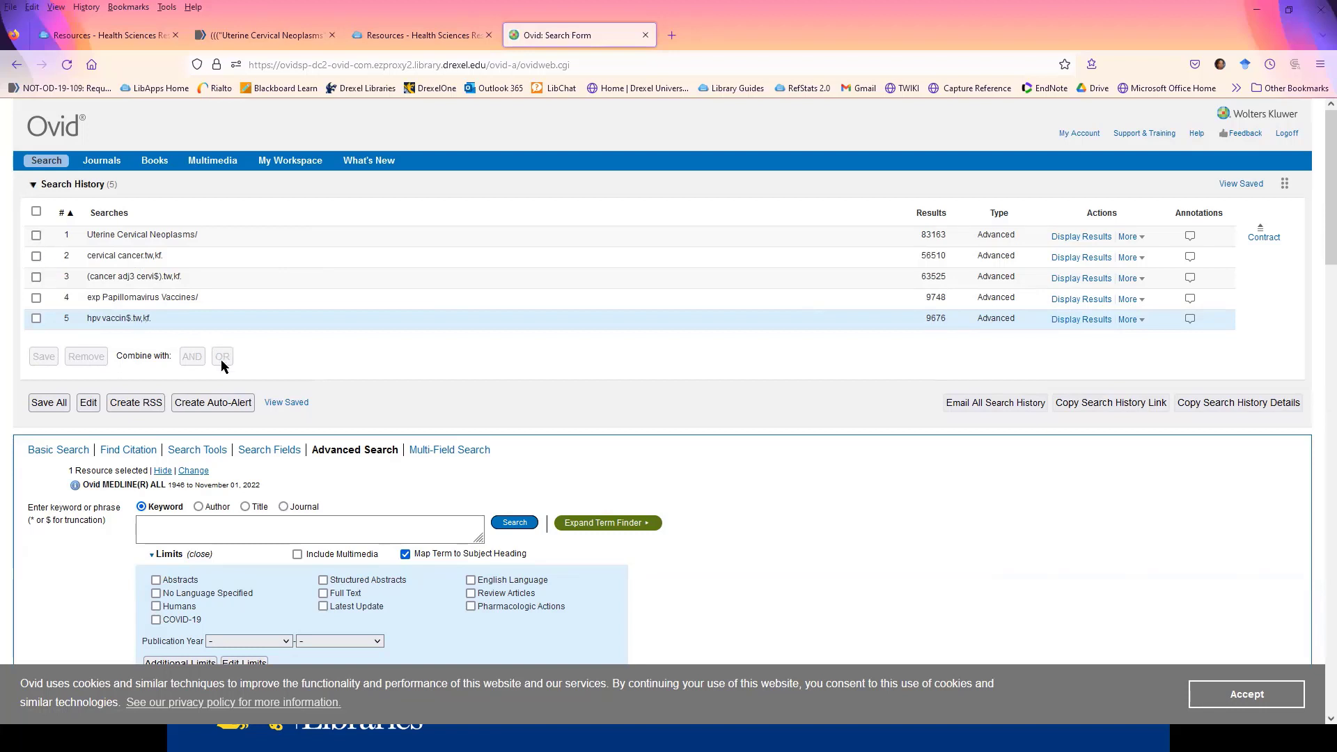
{"action": "left_click", "coordinate": [211, 516]}
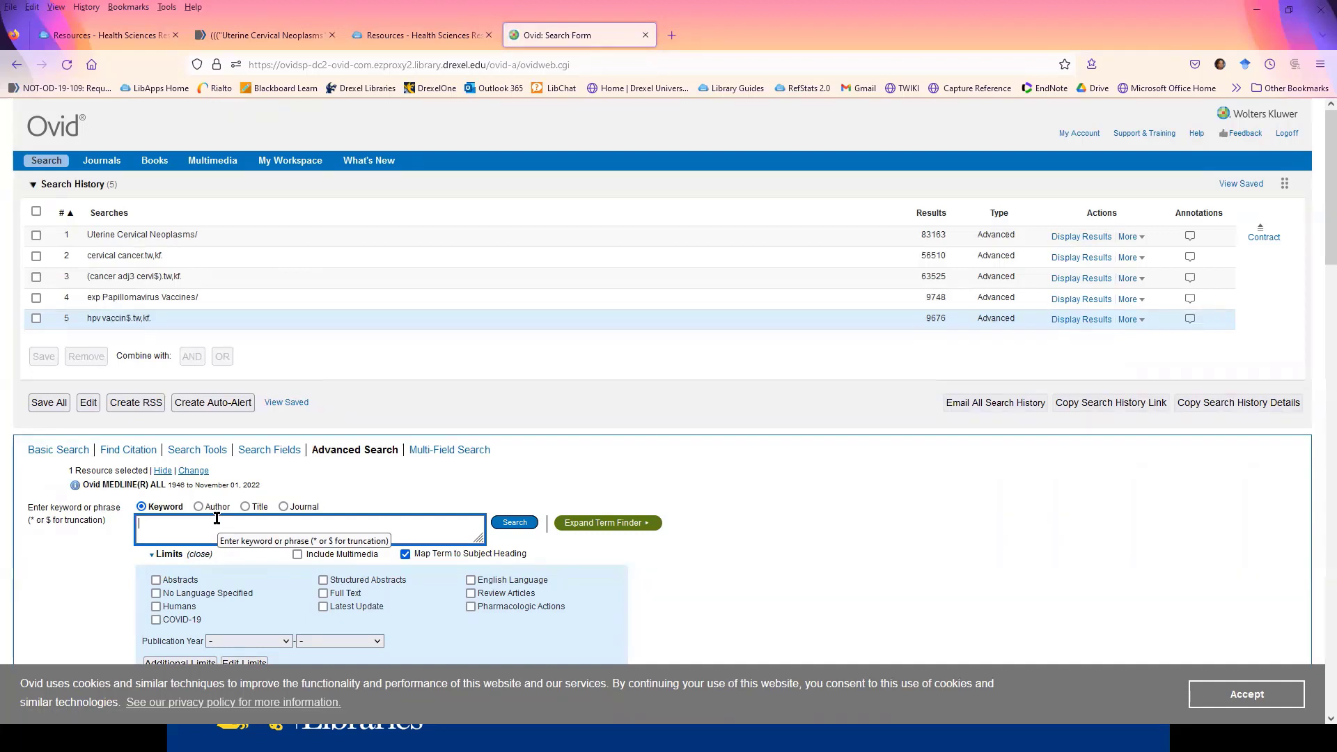
{"action": "type", "text": "OR/1-3"}
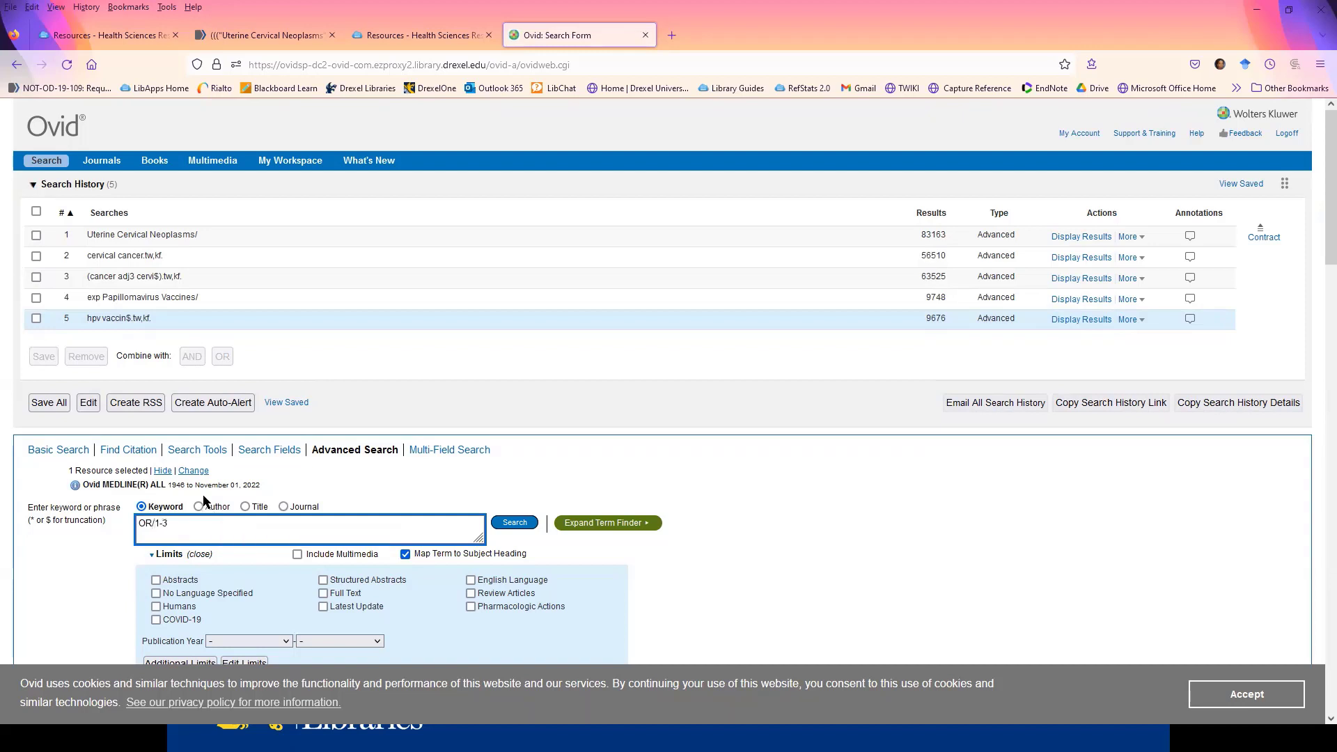
{"action": "left_click", "coordinate": [516, 524]}
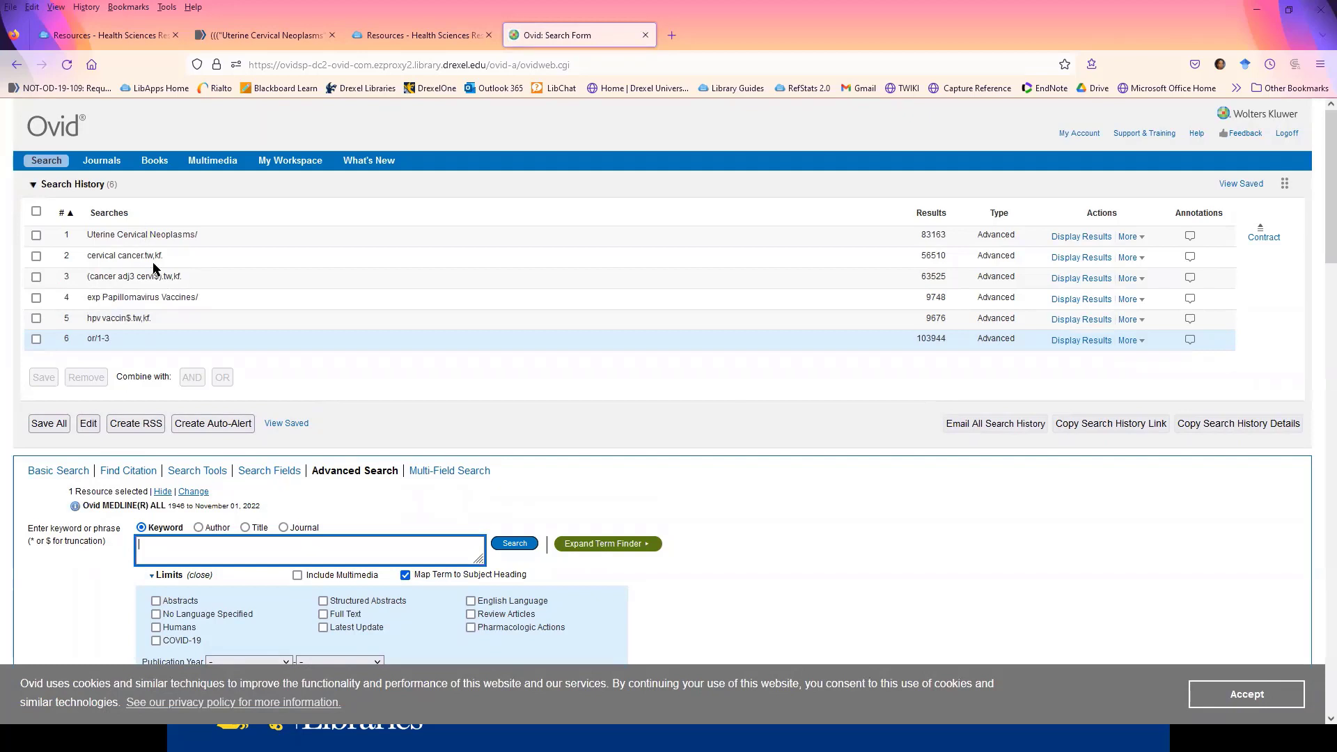
- Combine the two HPV vaccine searches, lines 4 and 5, with AND
{"action": "left_click", "coordinate": [36, 318]}
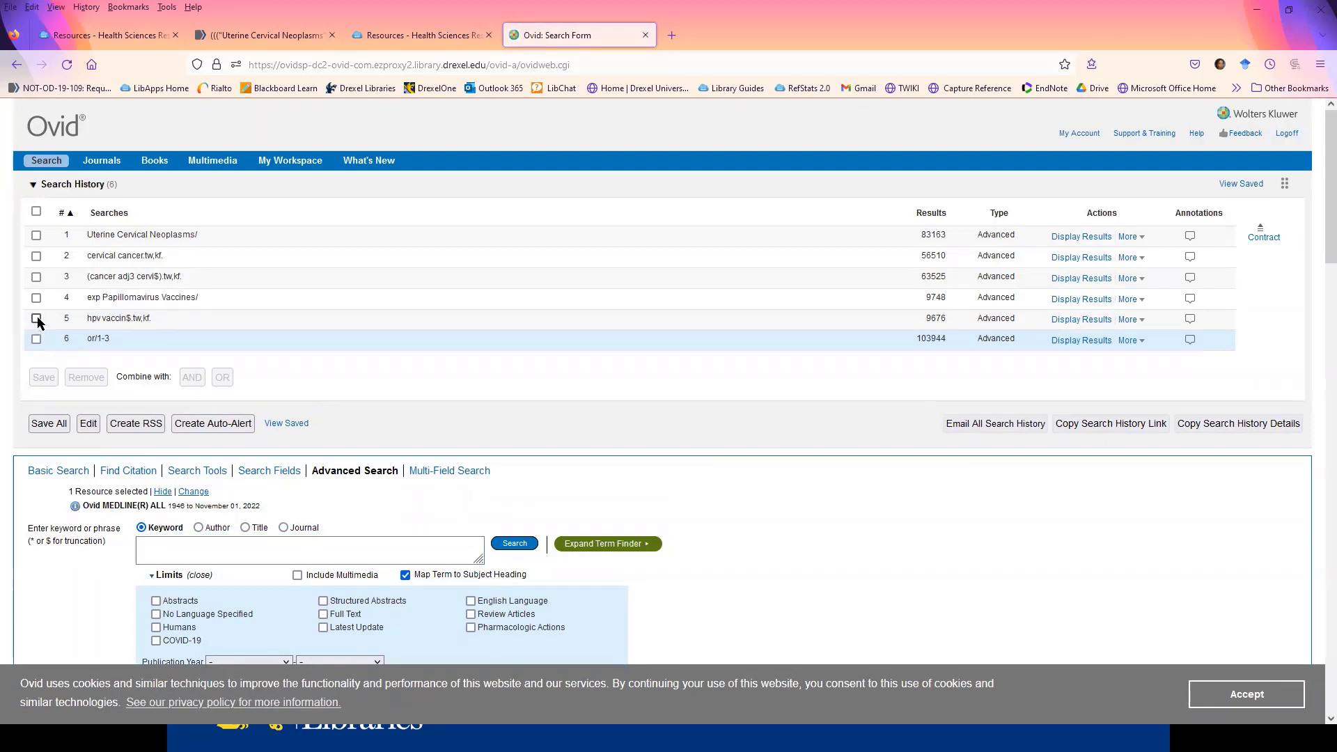
{"action": "left_click", "coordinate": [36, 297]}
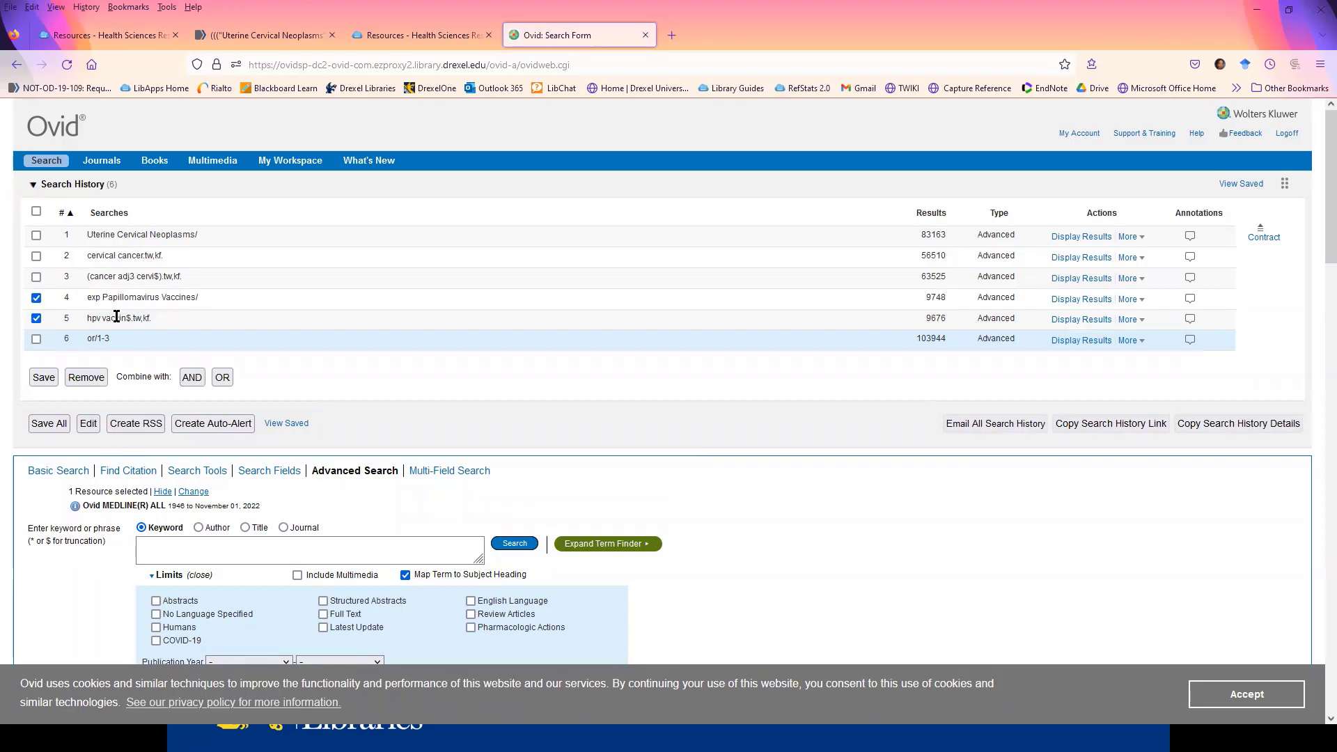
{"action": "left_click", "coordinate": [192, 377]}
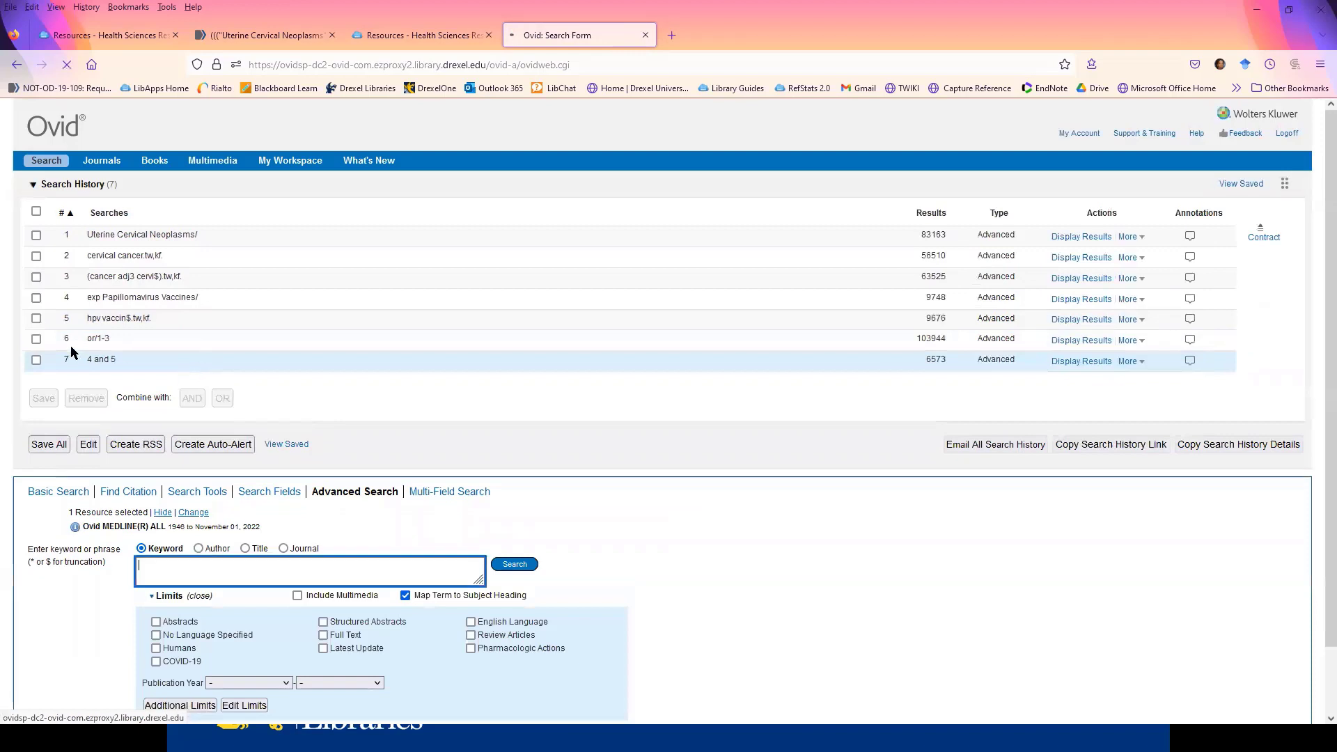
- Edit search line 7 to read "4 or 5" and rerun the search history
{"action": "left_click", "coordinate": [1136, 362]}
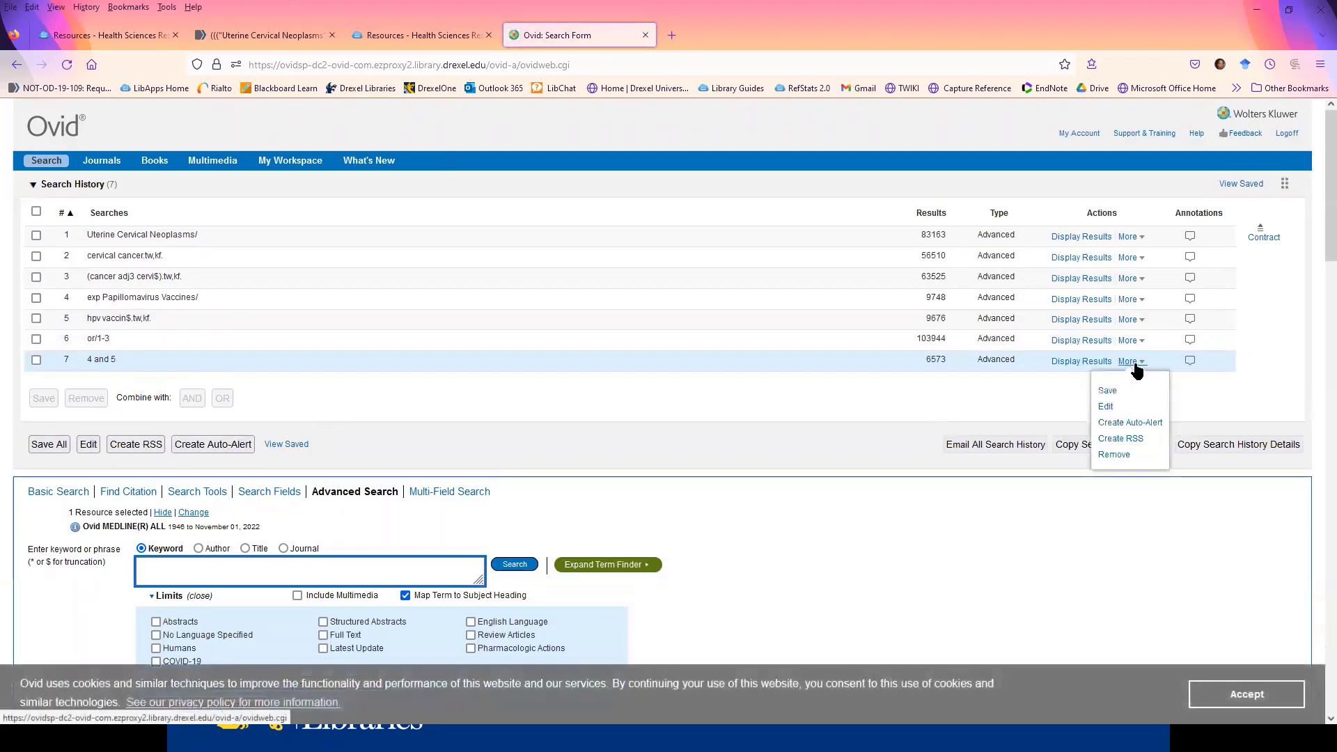
{"action": "left_click", "coordinate": [1107, 406]}
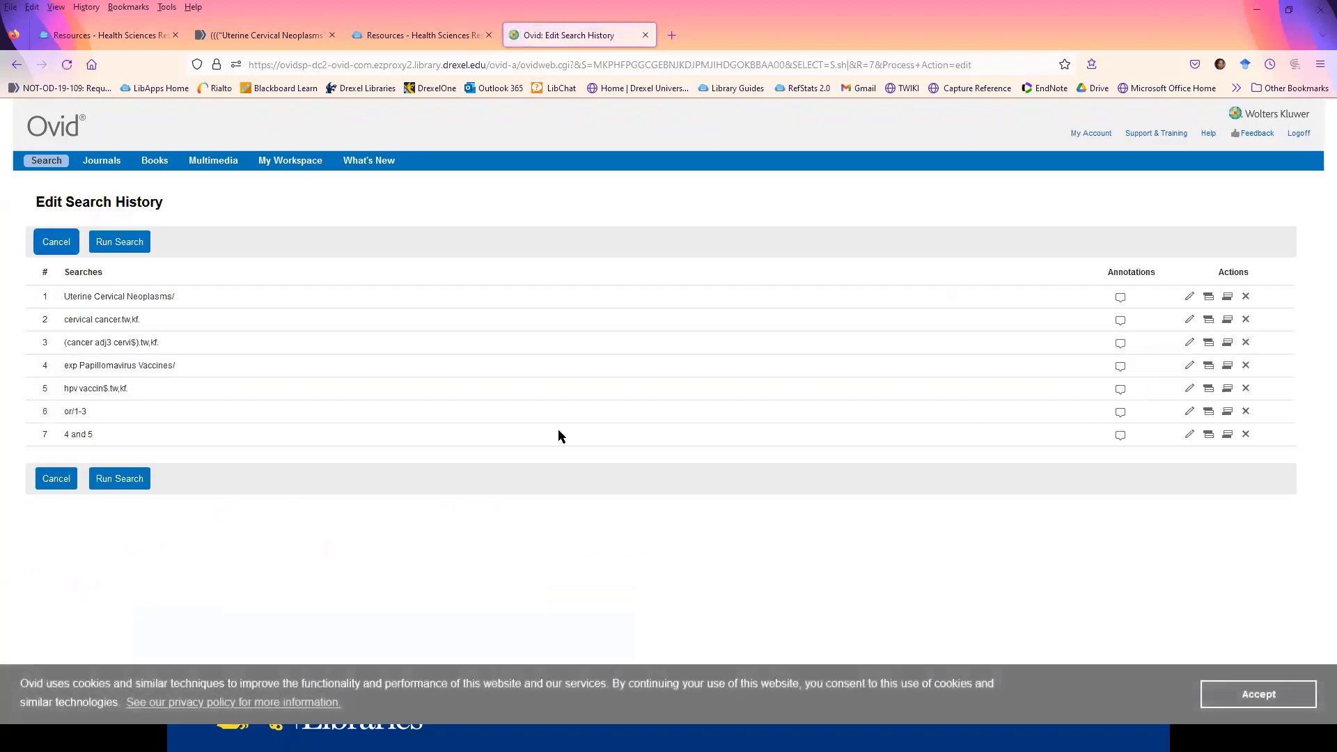
{"action": "left_click", "coordinate": [1189, 433]}
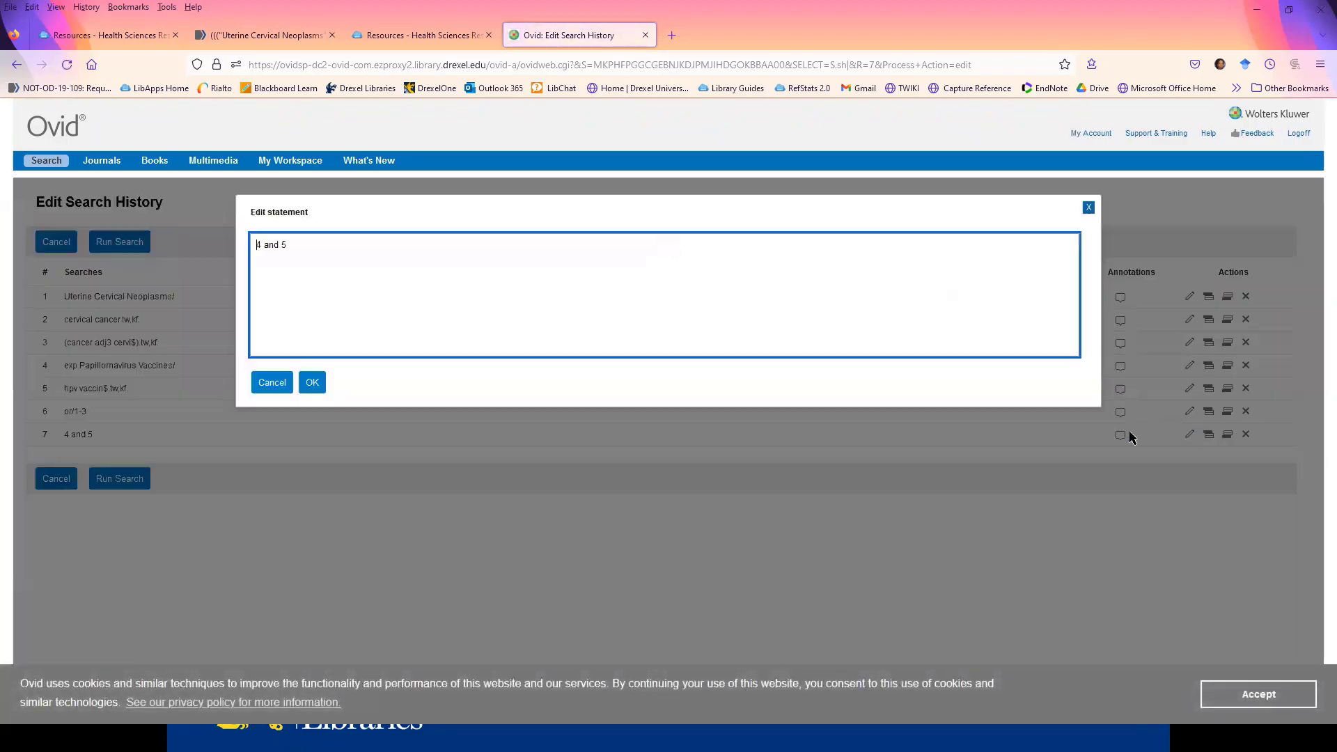
{"action": "double_click", "coordinate": [272, 245]}
{"action": "type", "text": "or"}
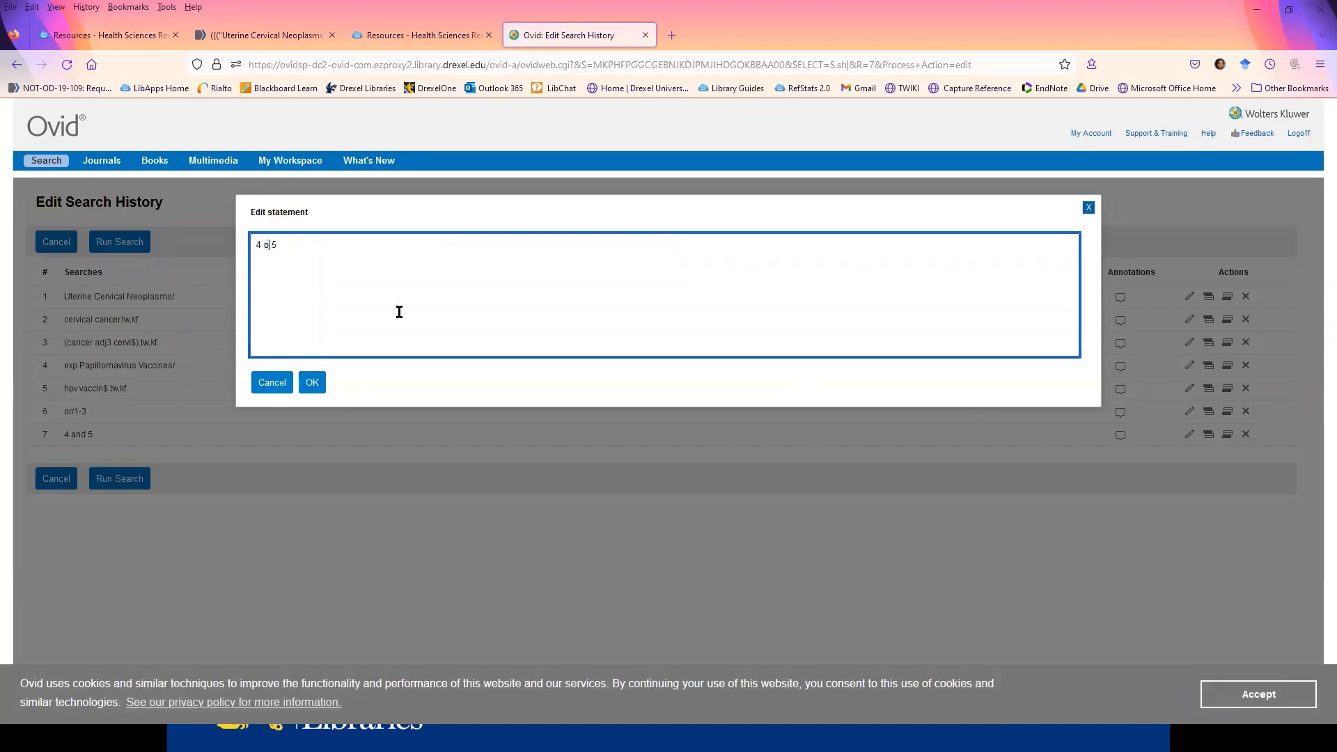
{"action": "left_click", "coordinate": [320, 382]}
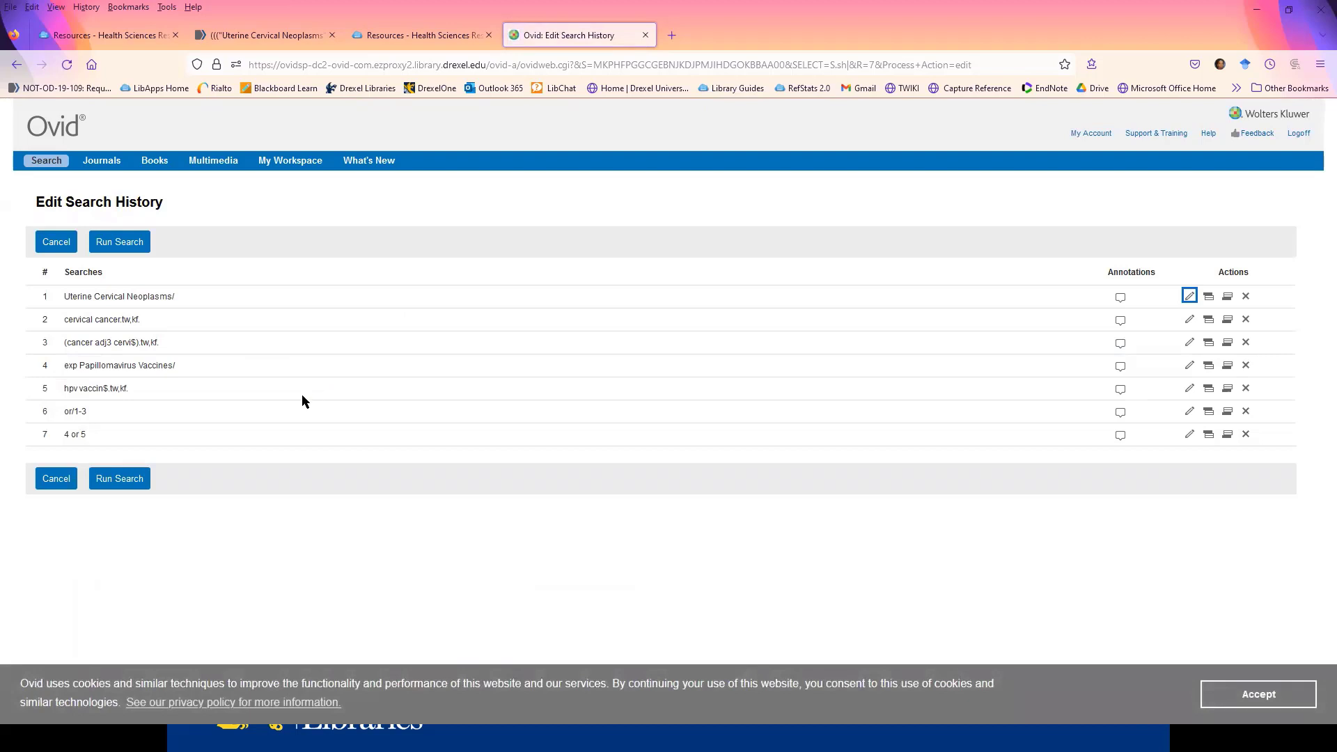
{"action": "left_click", "coordinate": [124, 481]}
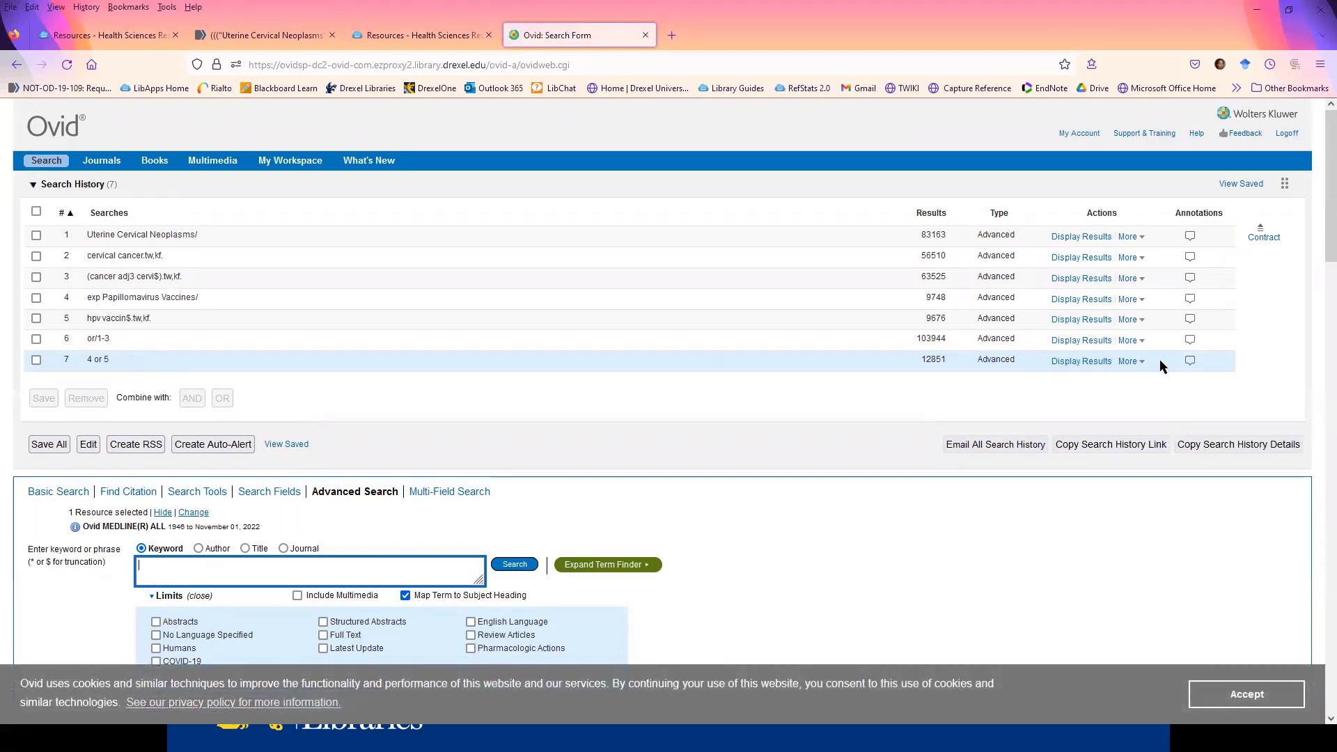
- Combine the cervical cancer set (line 6) and the HPV vaccine set (line 7) with AND
{"action": "left_click", "coordinate": [1132, 362]}
{"action": "left_click", "coordinate": [35, 359]}
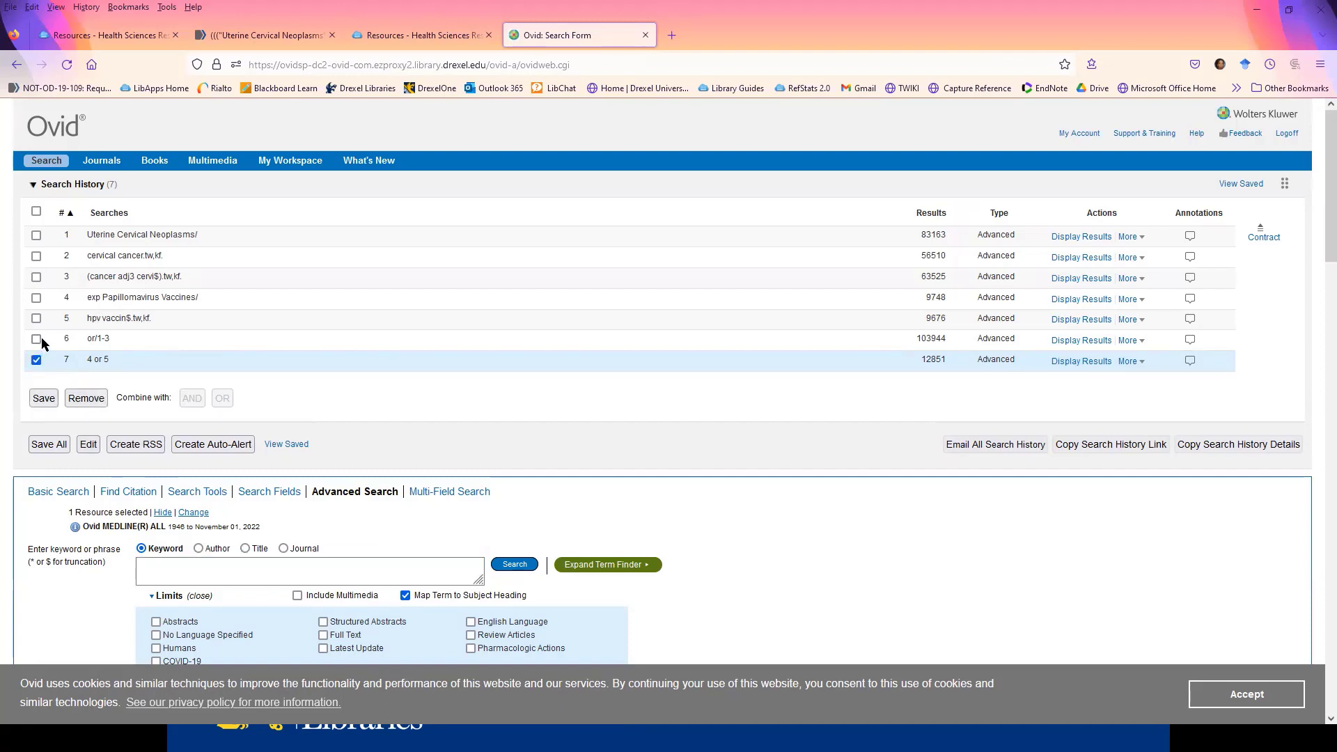
{"action": "left_click", "coordinate": [36, 339]}
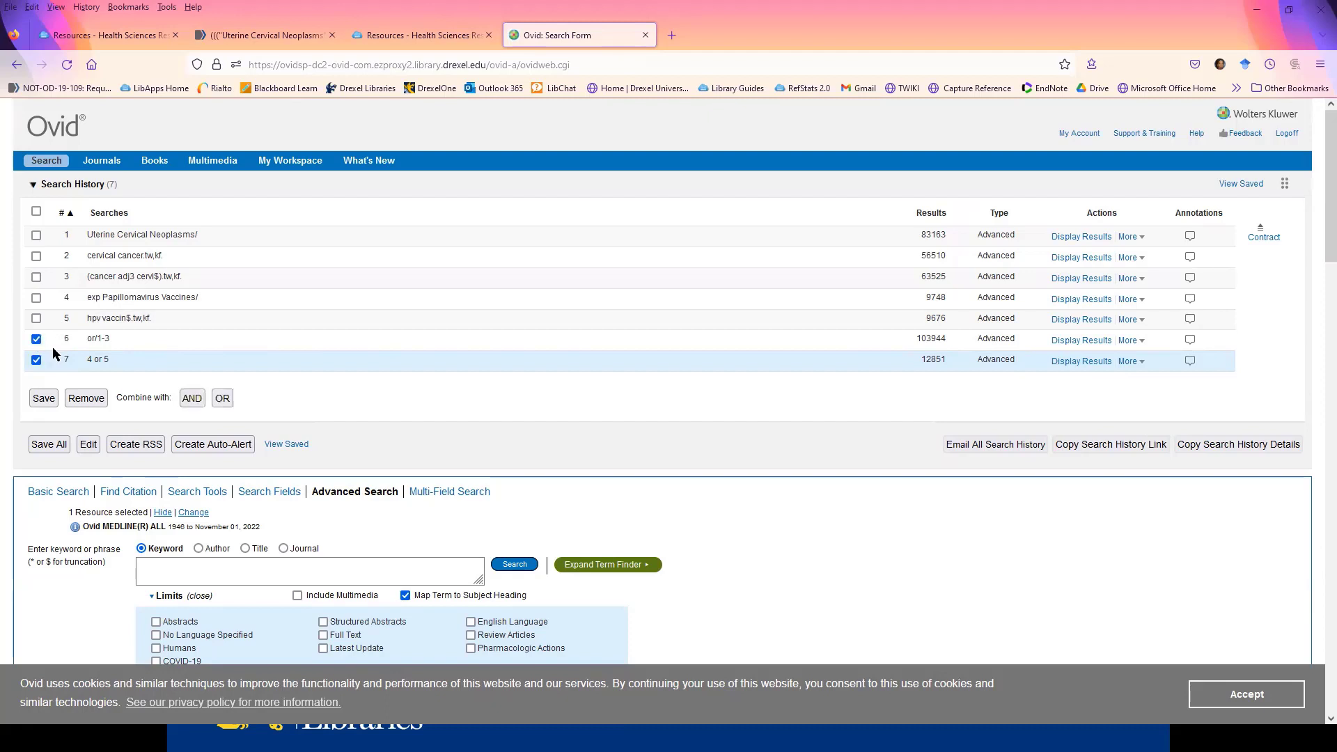
{"action": "left_click", "coordinate": [194, 402]}
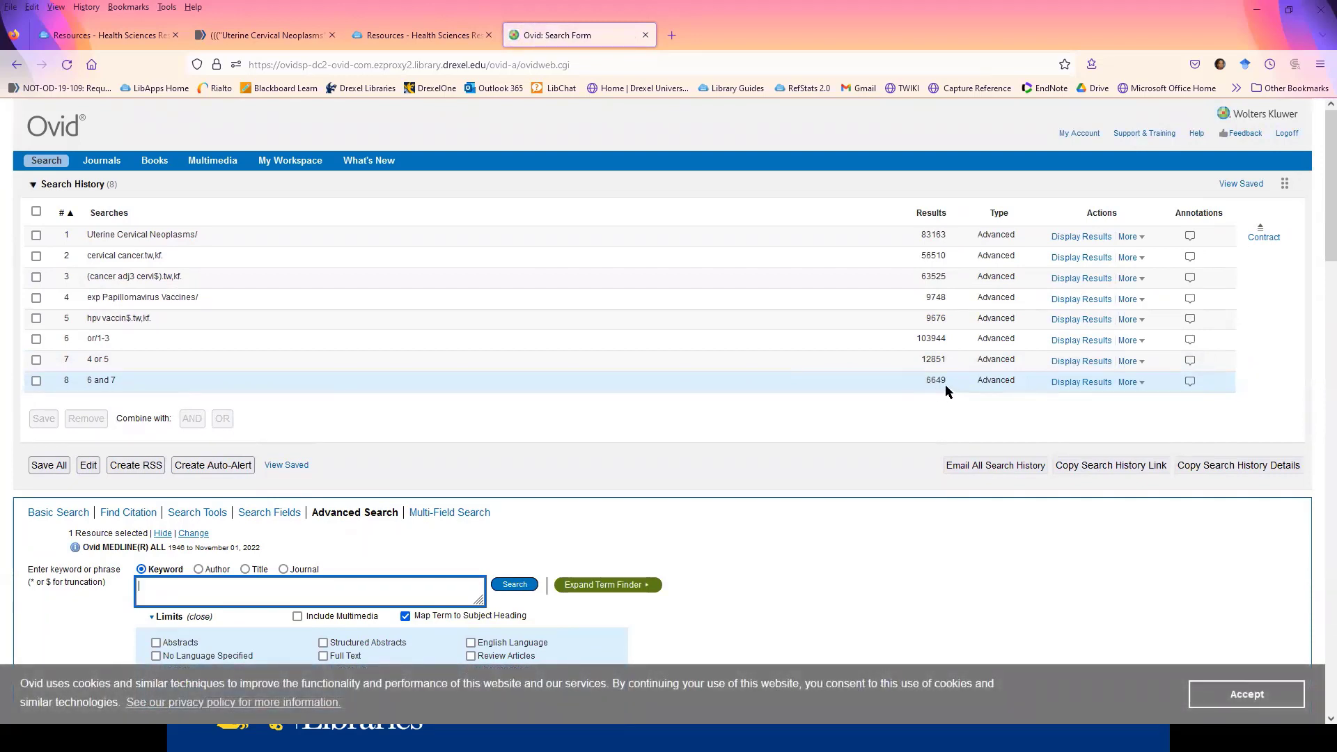
- Select the combined search in line 8, choose the English Language limit and open the additional limits for it
{"action": "left_click", "coordinate": [36, 381]}
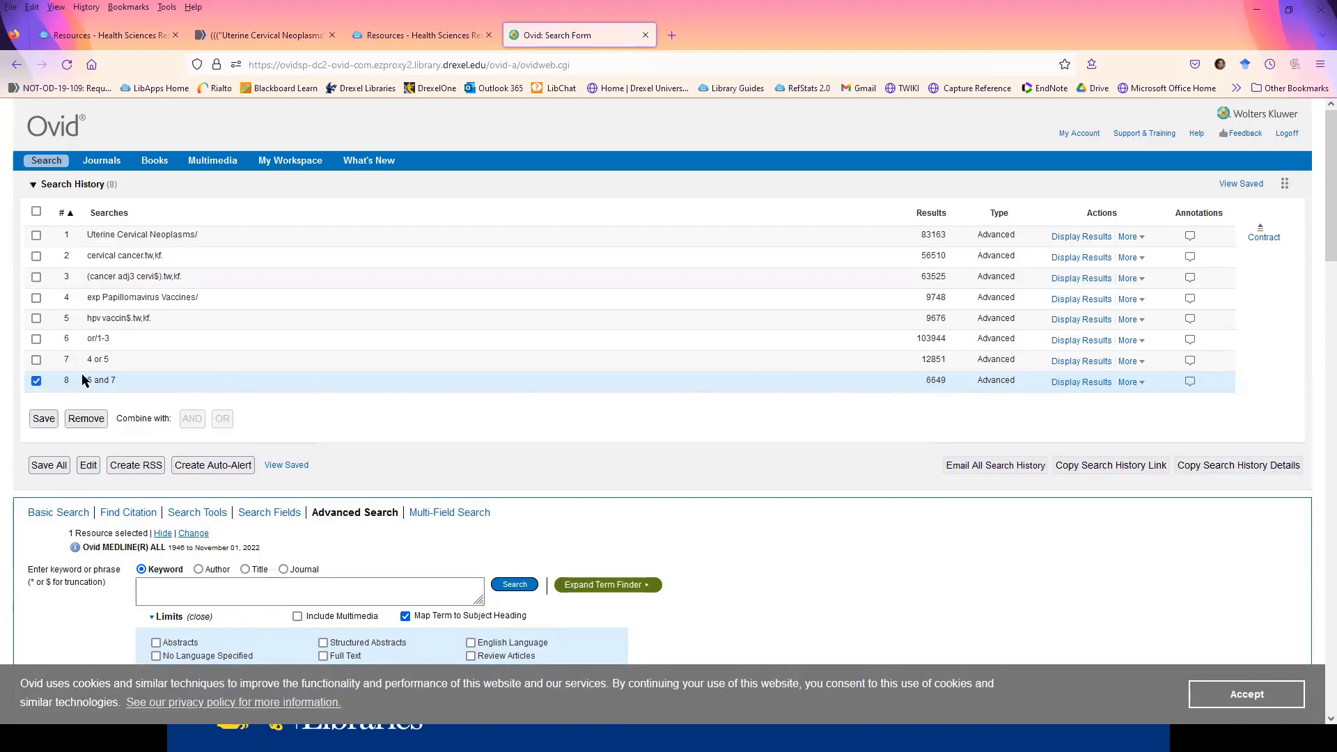
{"action": "scroll", "coordinate": [621, 380], "scroll_direction": "down", "scroll_amount": 2}
{"action": "scroll", "coordinate": [699, 390], "scroll_direction": "down", "scroll_amount": 3}
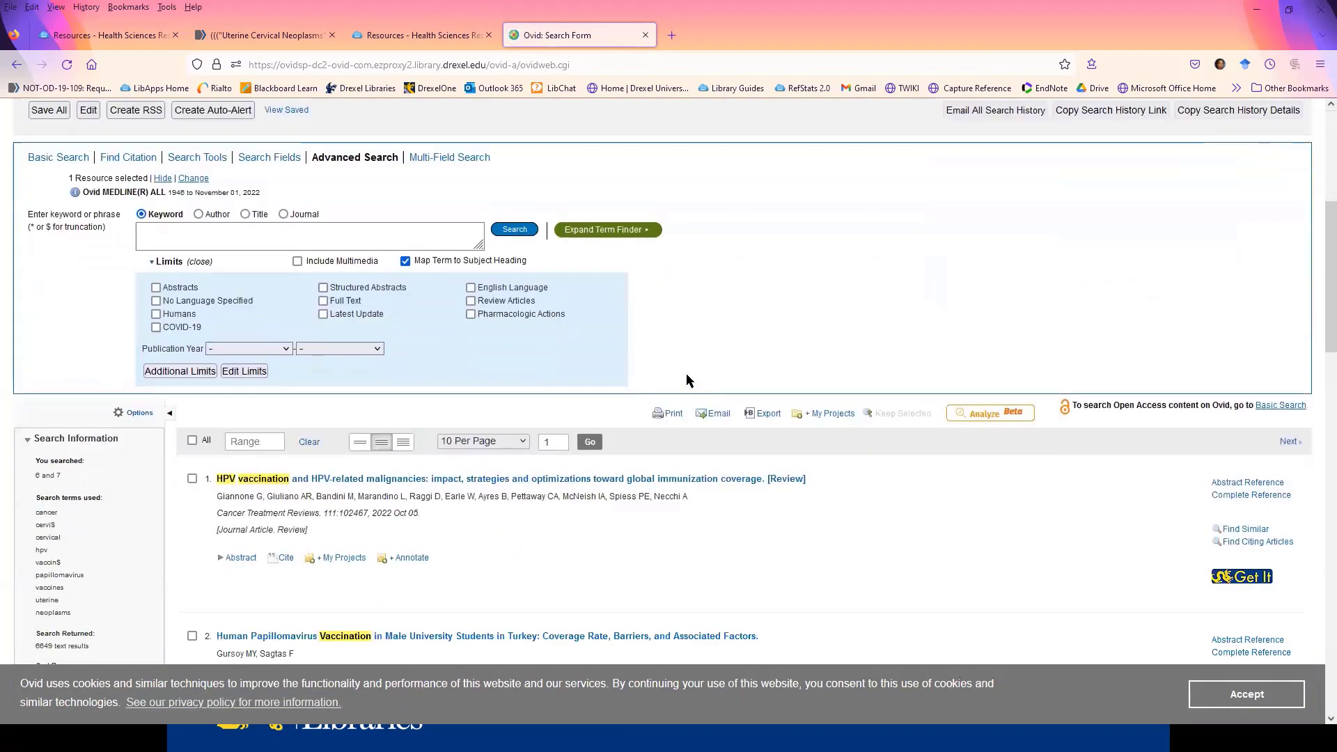
{"action": "left_click", "coordinate": [471, 287]}
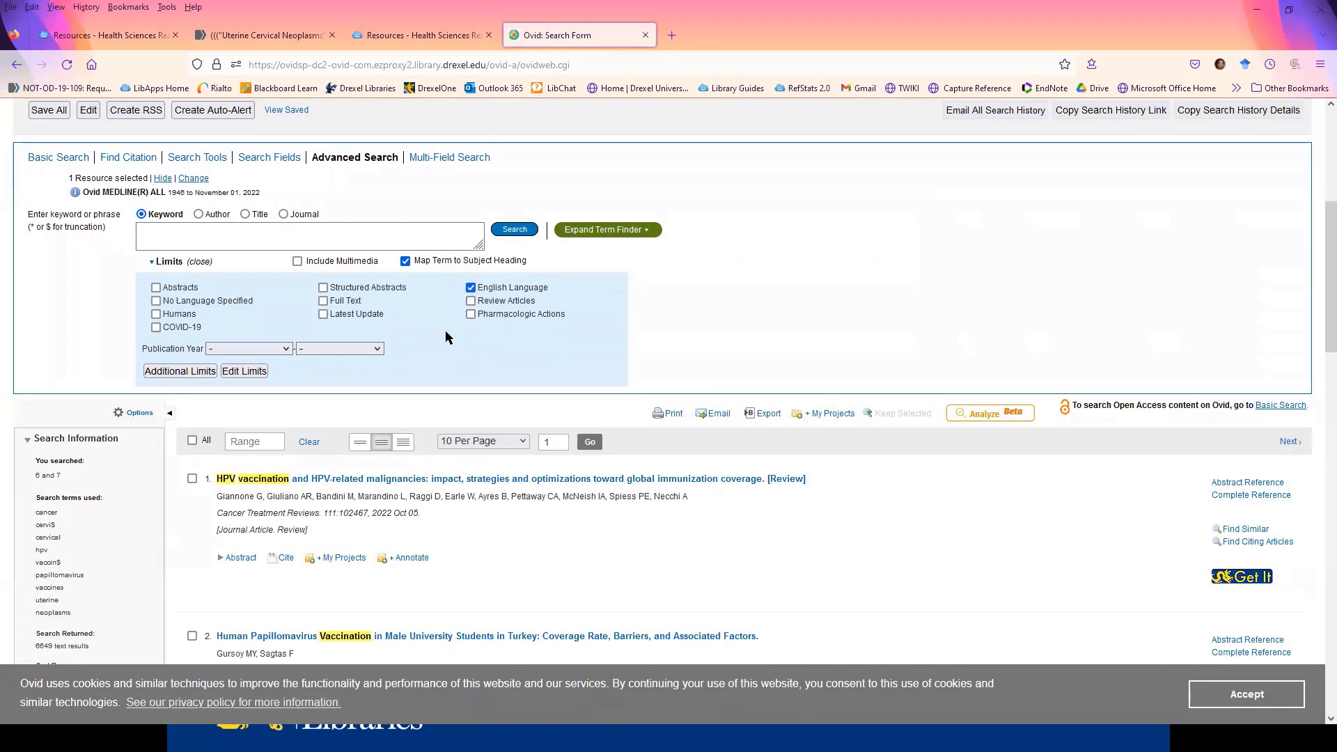
{"action": "left_click", "coordinate": [184, 368]}
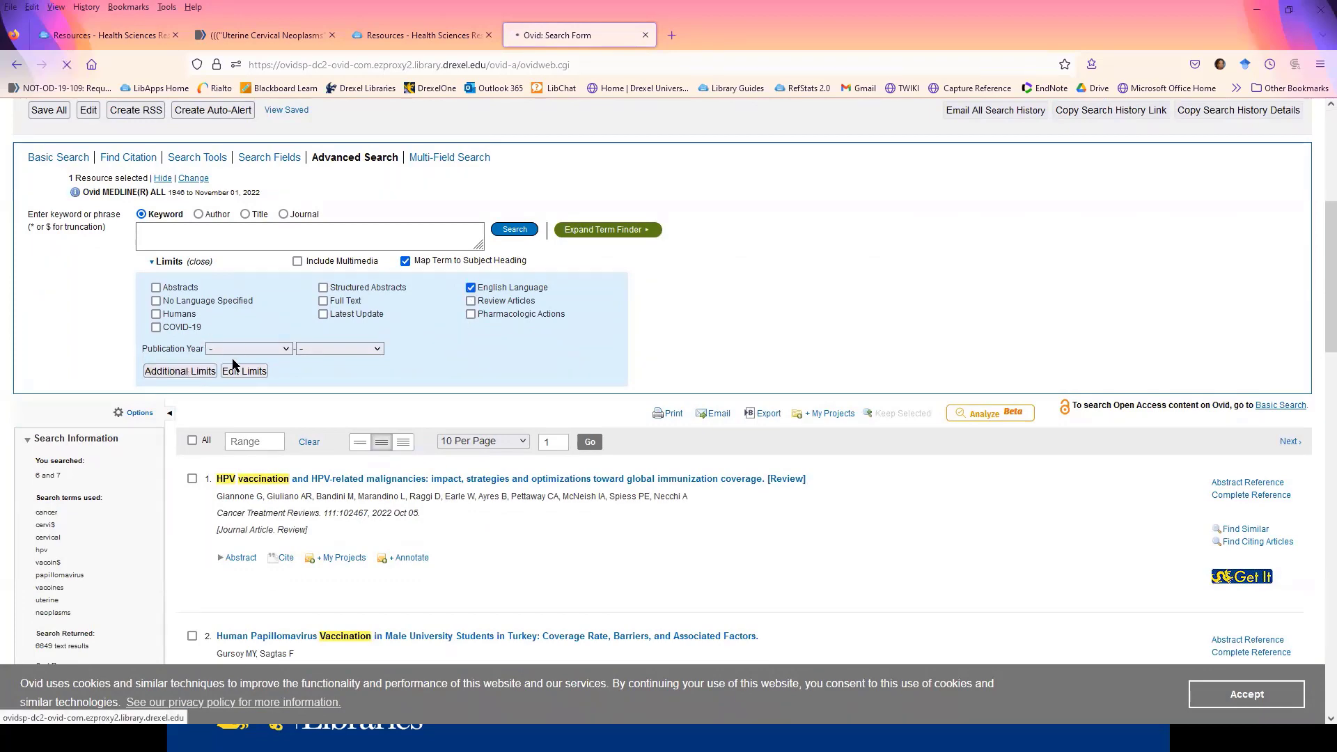
- Choose the age group Adult (19 to 44 years) and the publication type Randomized Controlled Trial as limits
{"action": "scroll", "coordinate": [415, 340], "scroll_direction": "down", "scroll_amount": 6}
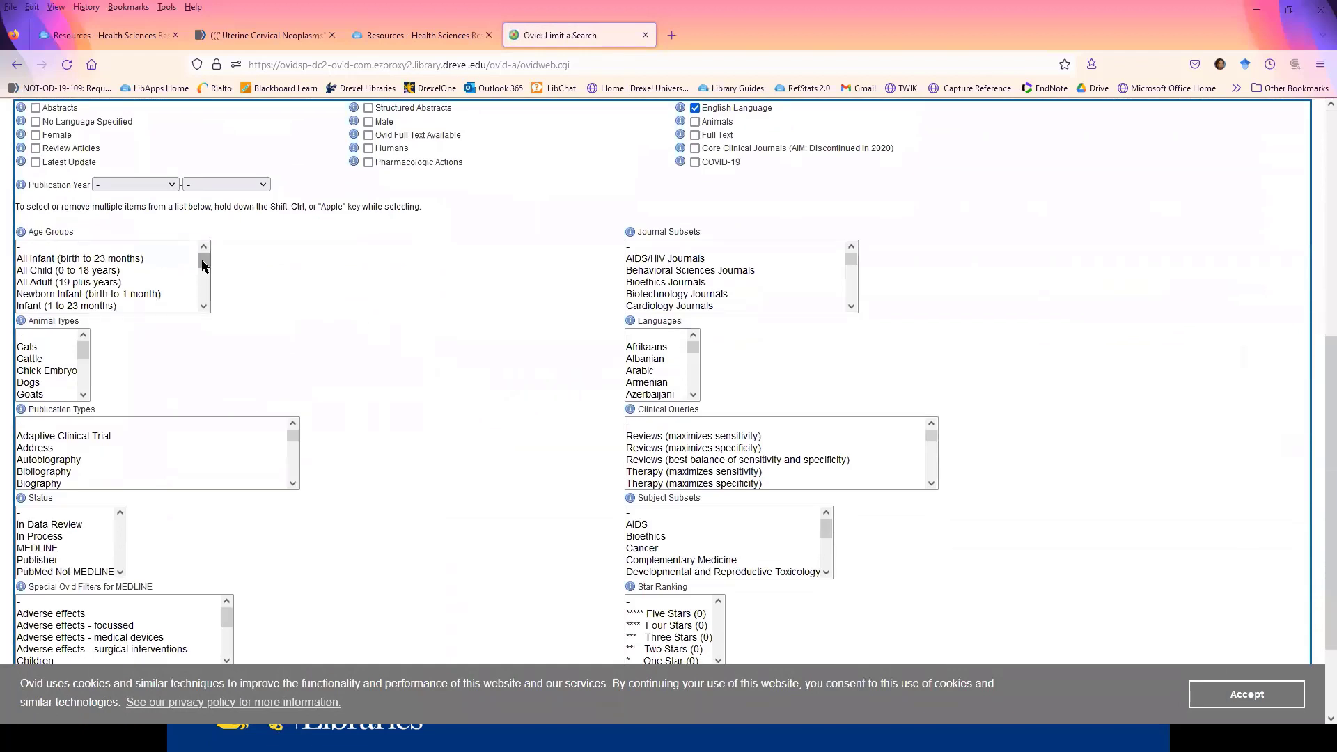
{"action": "left_click_drag", "start_coordinate": [203, 263], "coordinate": [150, 292]}
{"action": "left_click", "coordinate": [40, 281]}
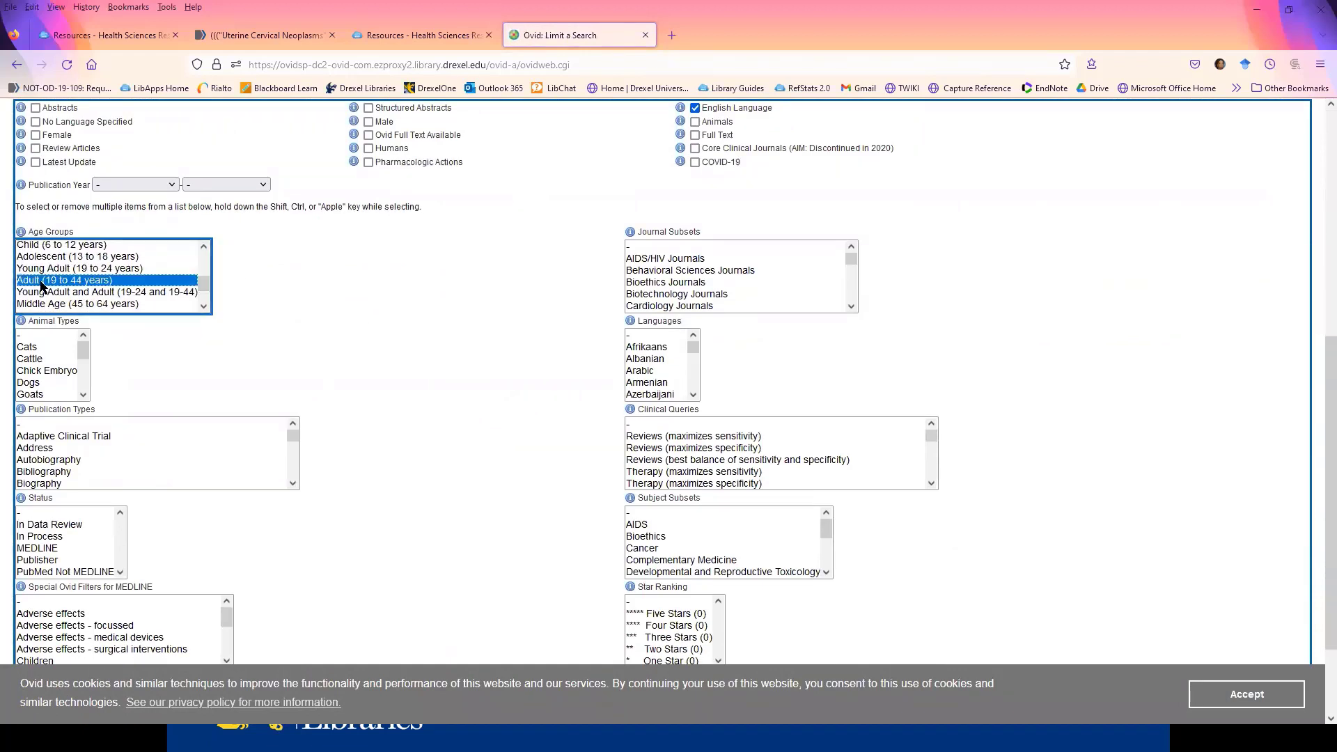
{"action": "scroll", "coordinate": [403, 298], "scroll_direction": "down", "scroll_amount": 2}
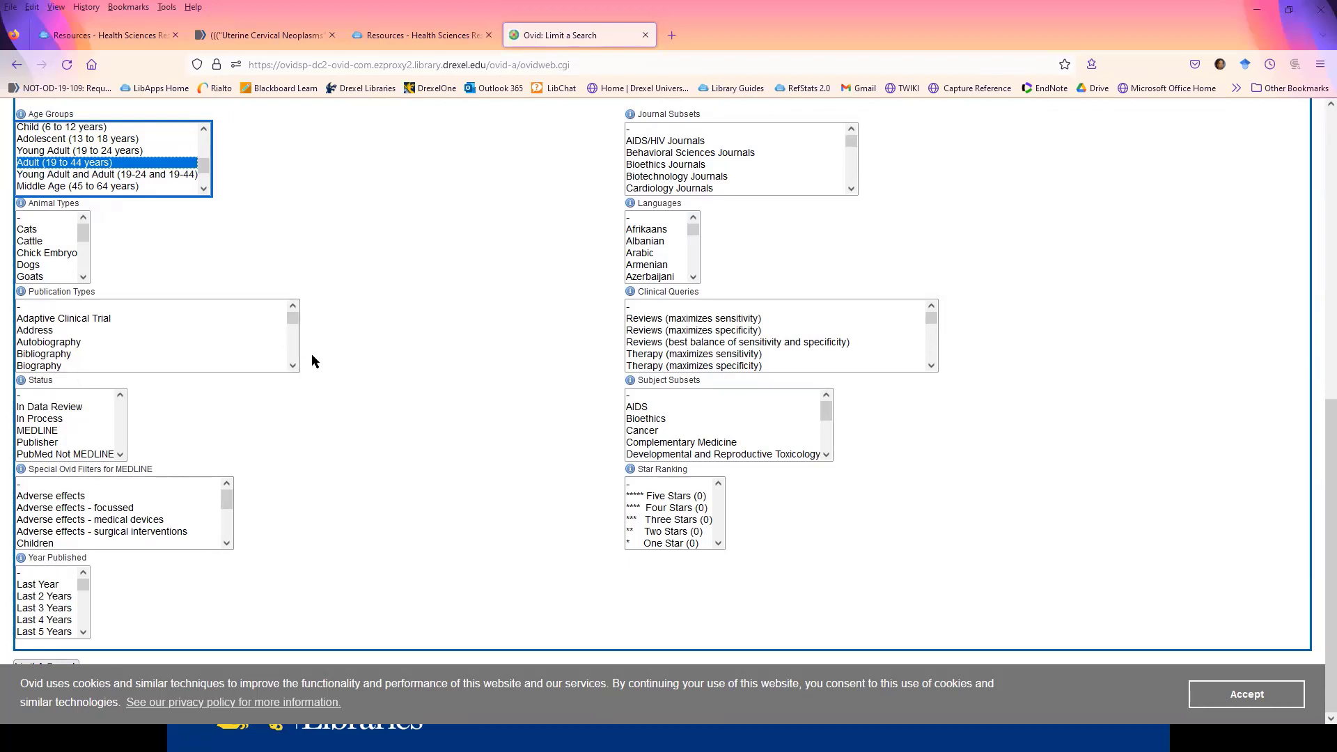
{"action": "left_click", "coordinate": [292, 318]}
{"action": "left_click_drag", "start_coordinate": [292, 320], "coordinate": [258, 350]}
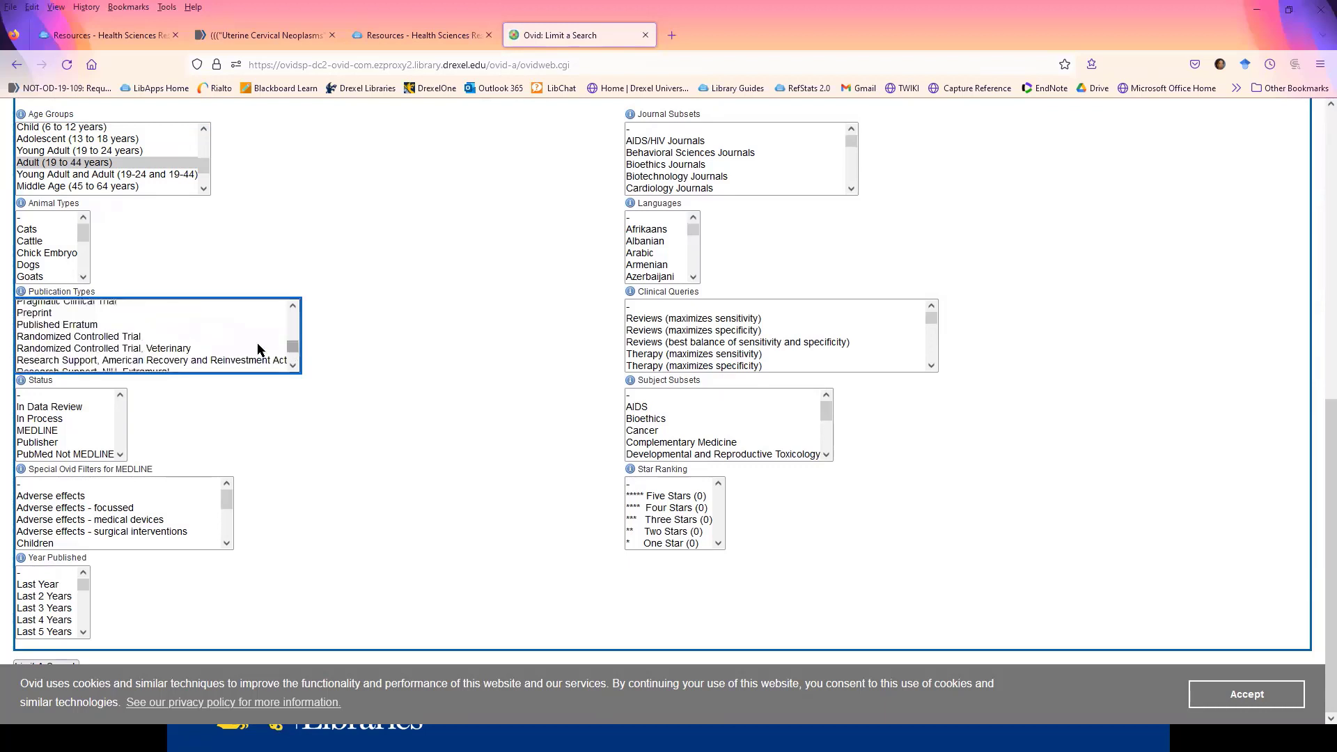
{"action": "left_click", "coordinate": [132, 337]}
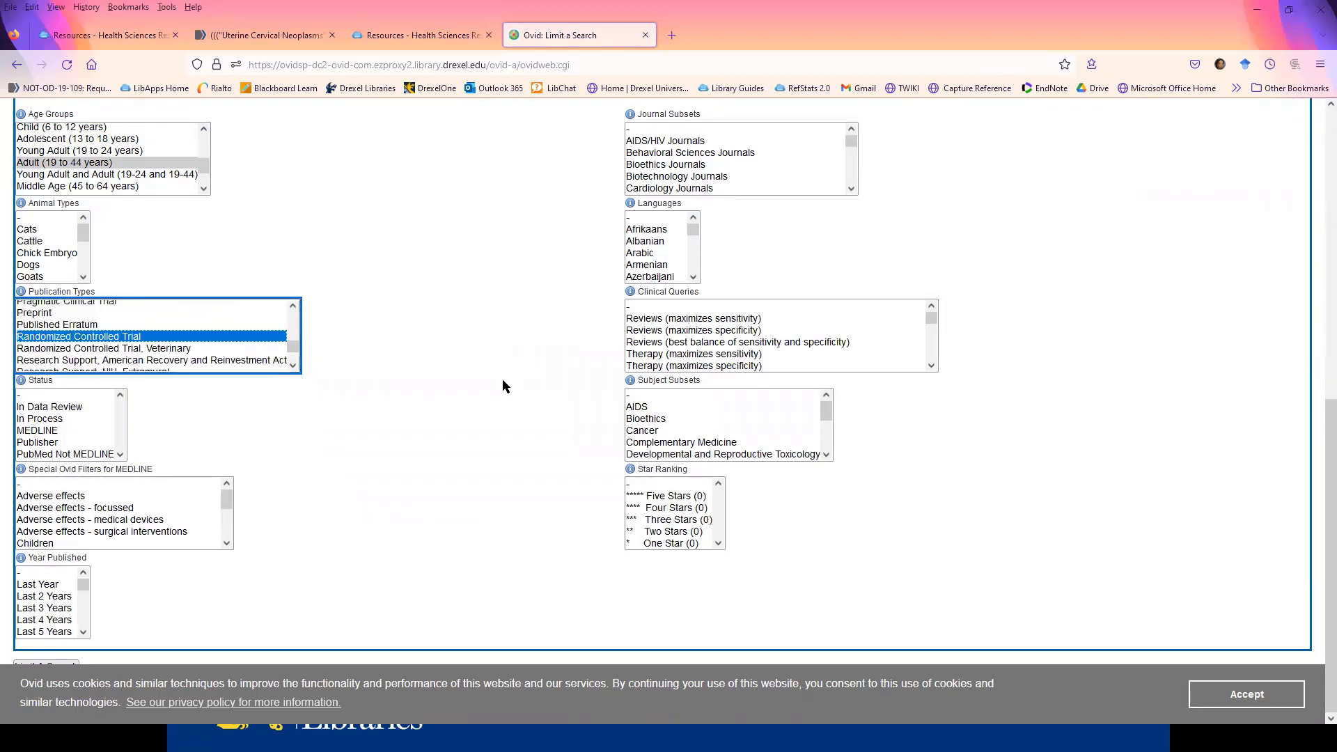
- Restrict the year published to Last 5 Years and apply all chosen limits to line 8
{"action": "left_click", "coordinate": [45, 632]}
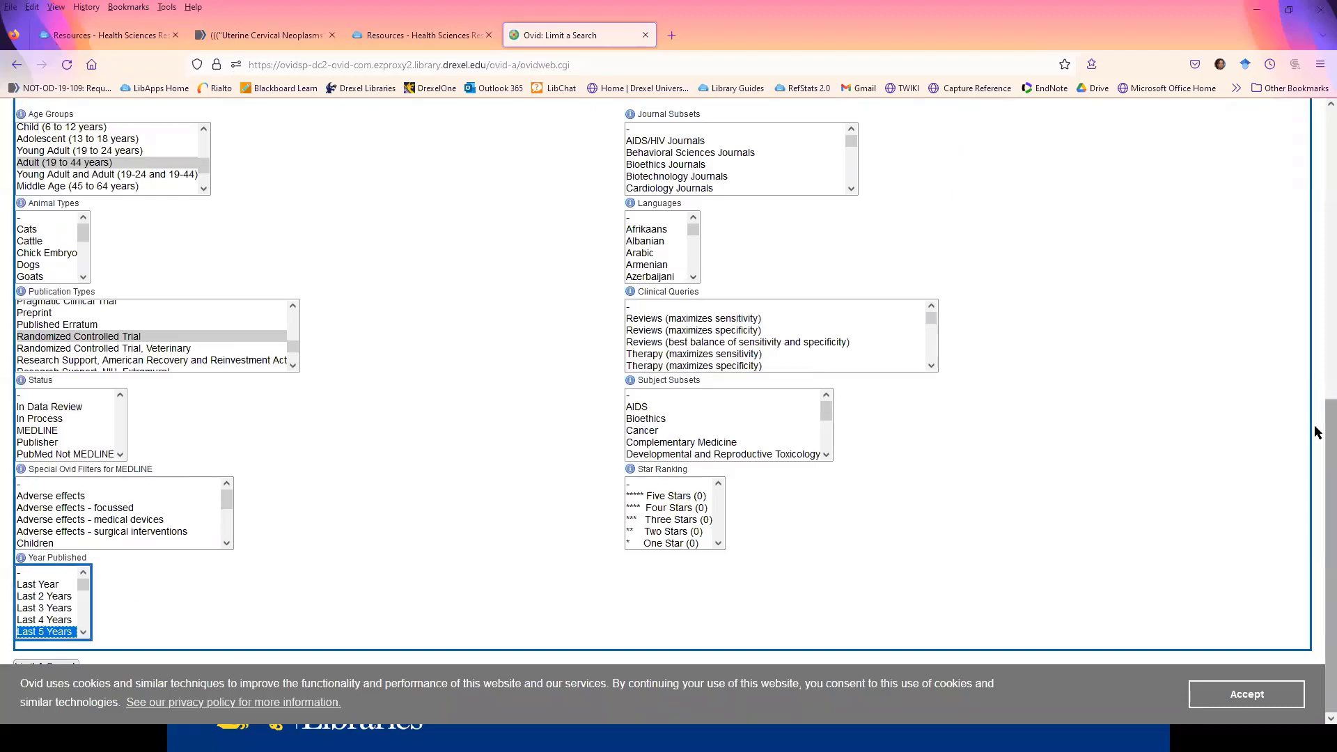
{"action": "scroll", "coordinate": [1316, 357], "scroll_direction": "up", "scroll_amount": 3}
{"action": "scroll", "coordinate": [1316, 356], "scroll_direction": "up", "scroll_amount": 5}
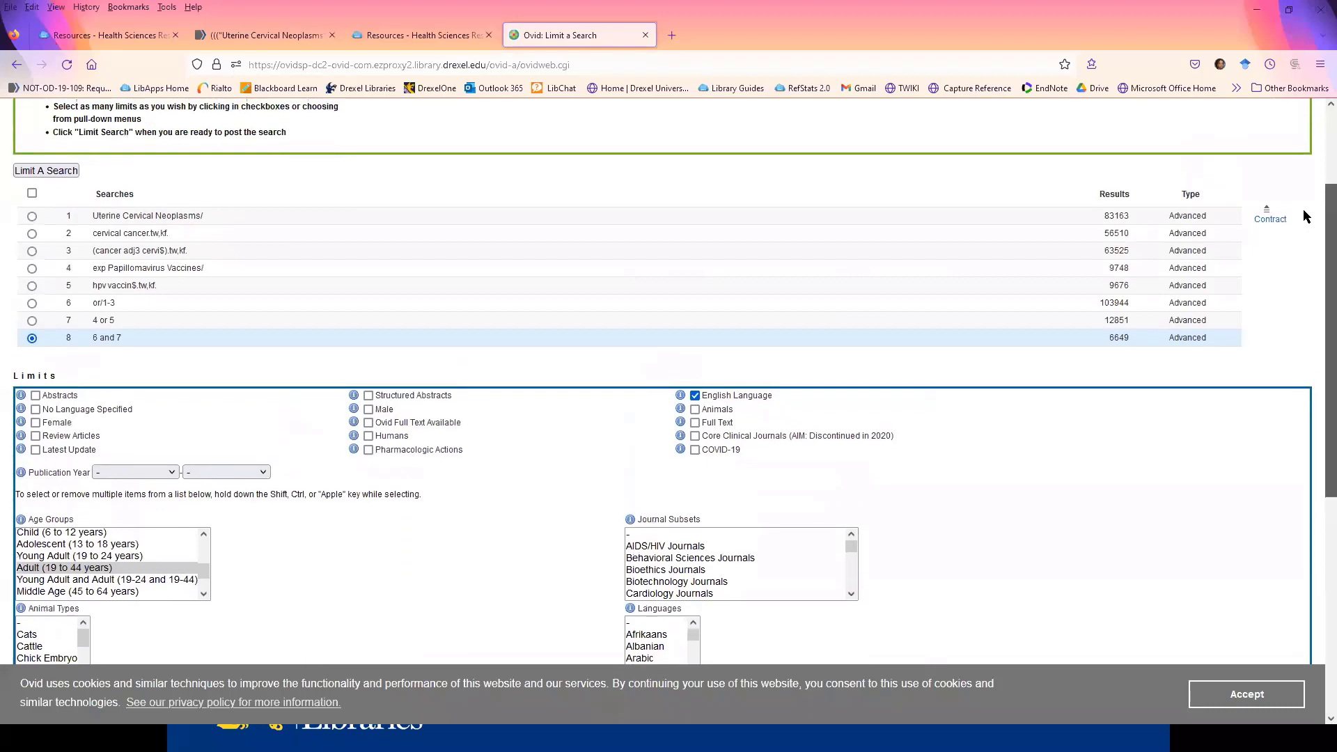
{"action": "left_click", "coordinate": [48, 172]}
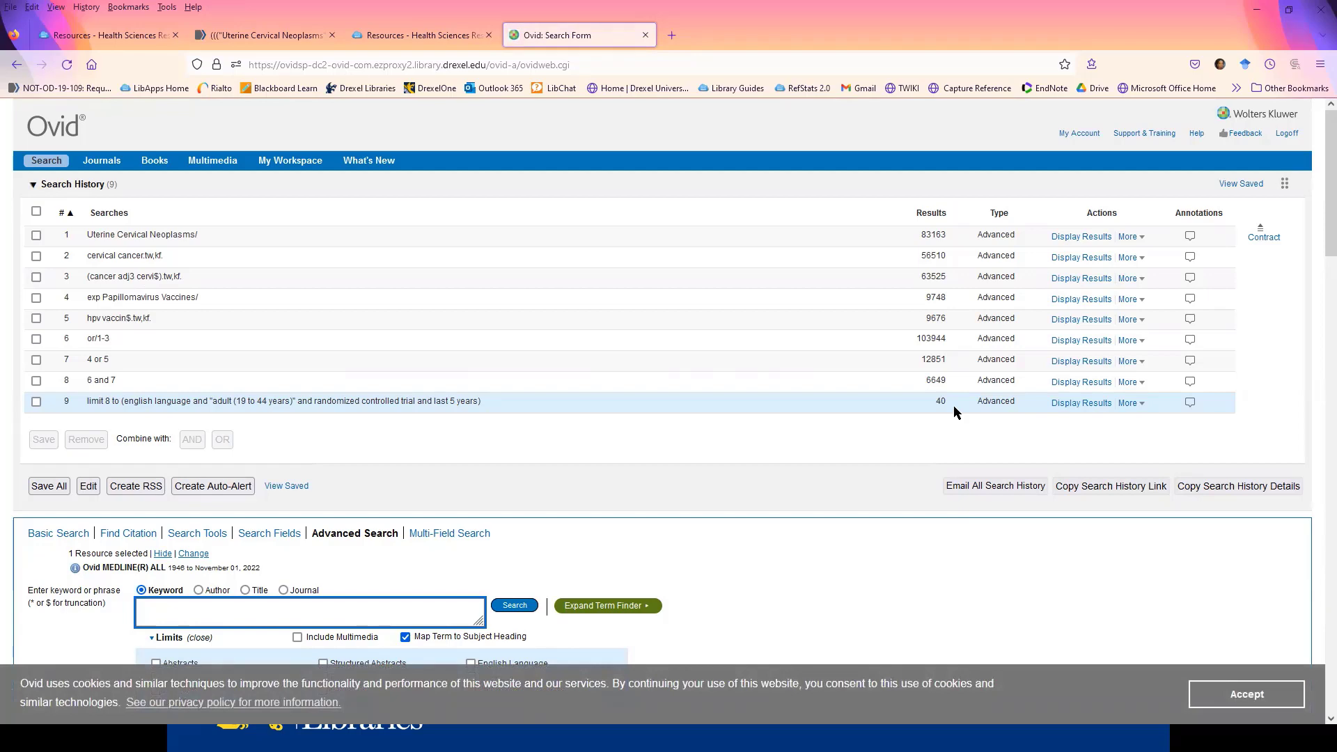
{"action": "scroll", "coordinate": [387, 335], "scroll_direction": "down", "scroll_amount": 2}
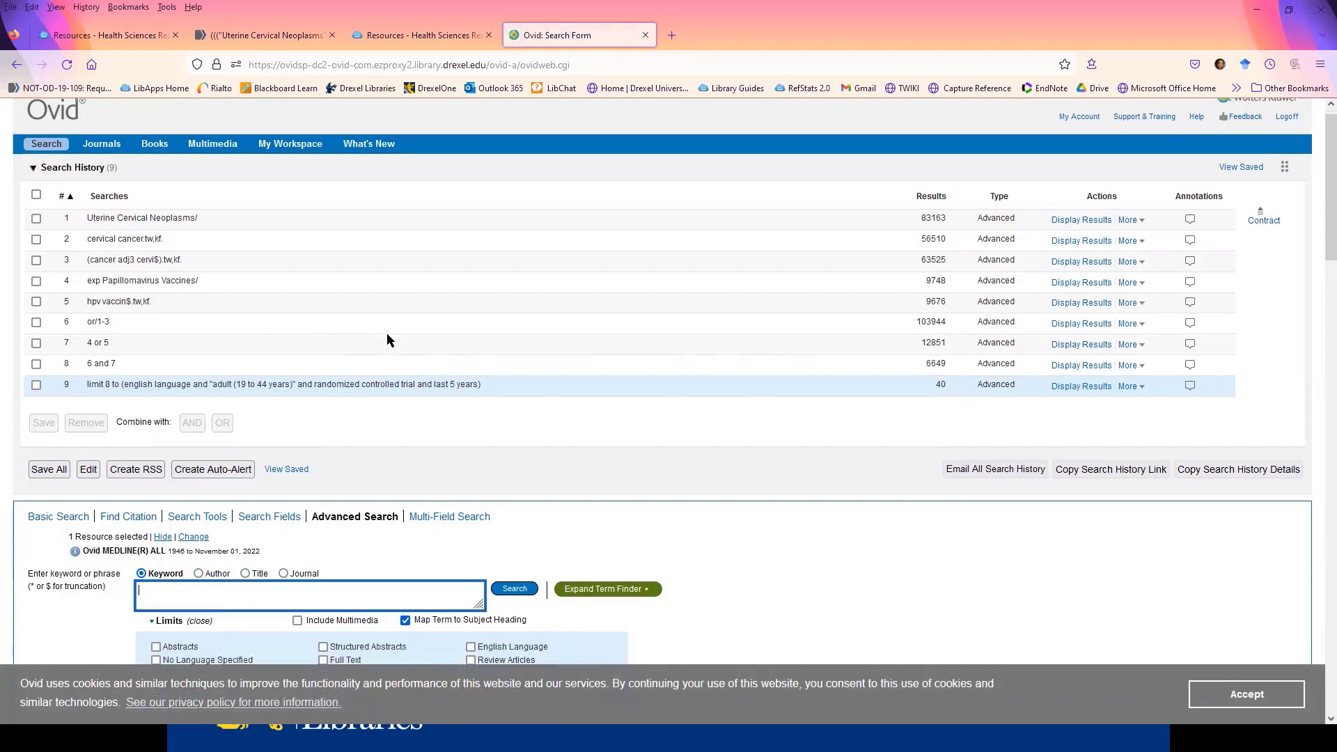
{"action": "scroll", "coordinate": [387, 340], "scroll_direction": "up", "scroll_amount": 2}
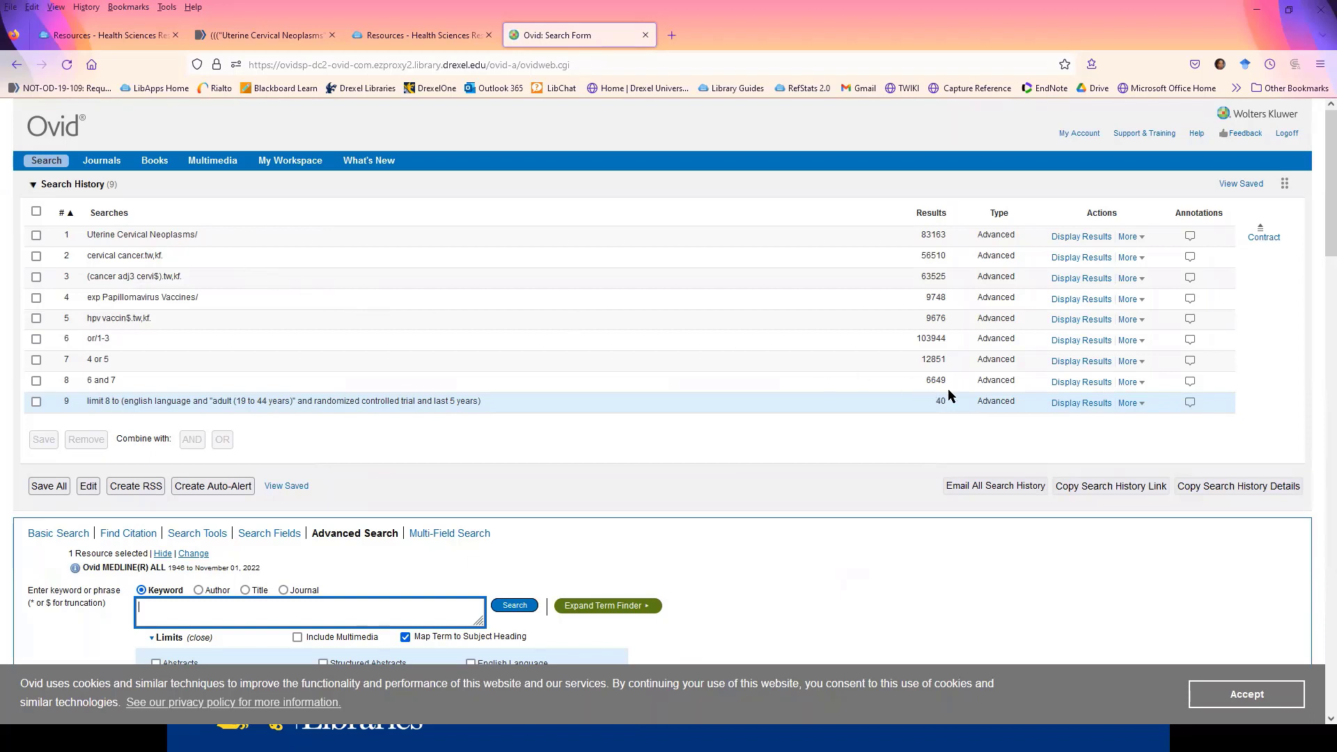
- Annotate the or/1-3 search in line 6 with the note "includes cervical cancer results"
{"action": "left_click", "coordinate": [1127, 403]}
{"action": "left_click", "coordinate": [1190, 340]}
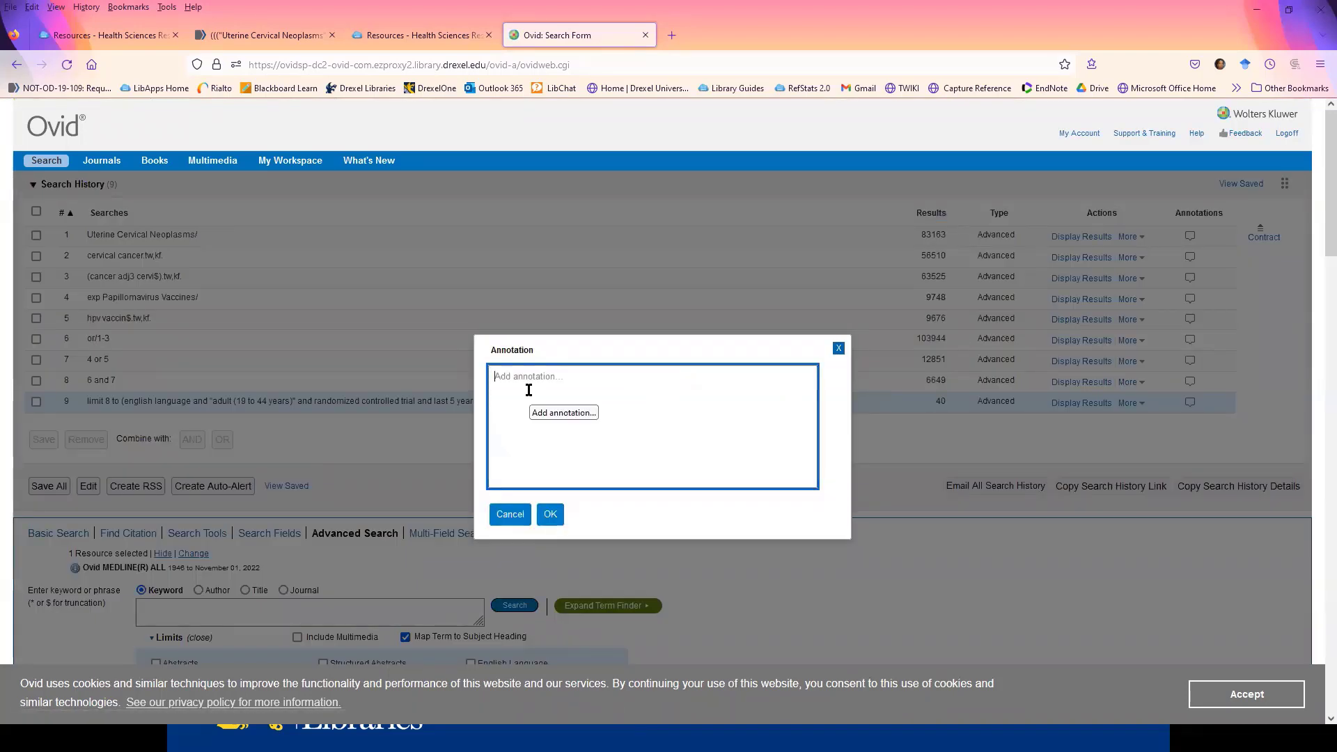
{"action": "type", "text": "includes cervical cancce"}
{"action": "key", "text": "BackSpace"}
{"action": "type", "text": "er results"}
{"action": "left_click", "coordinate": [550, 514]}
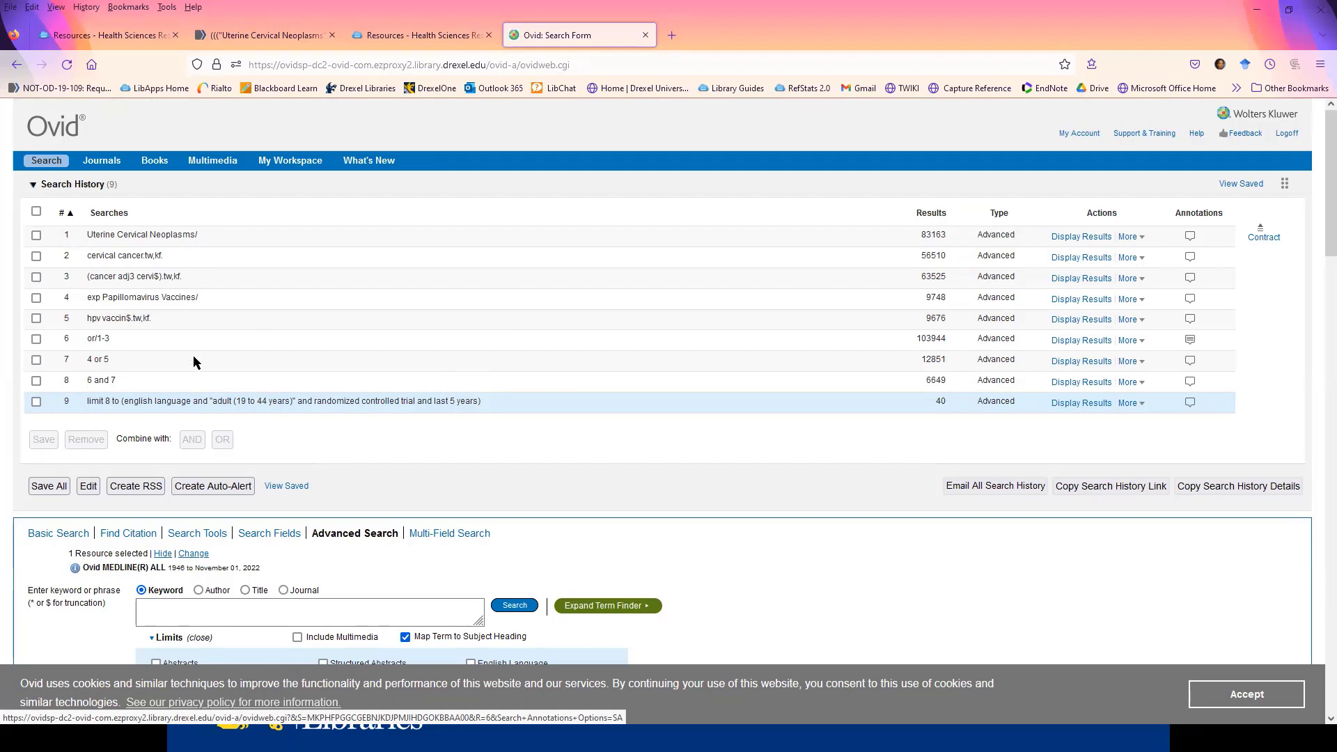
- Switch to the running OvidvsPubMed PowerPoint slide show and advance to the Wrap up slide
{"action": "scroll", "coordinate": [352, 319], "scroll_direction": "down", "scroll_amount": 5}
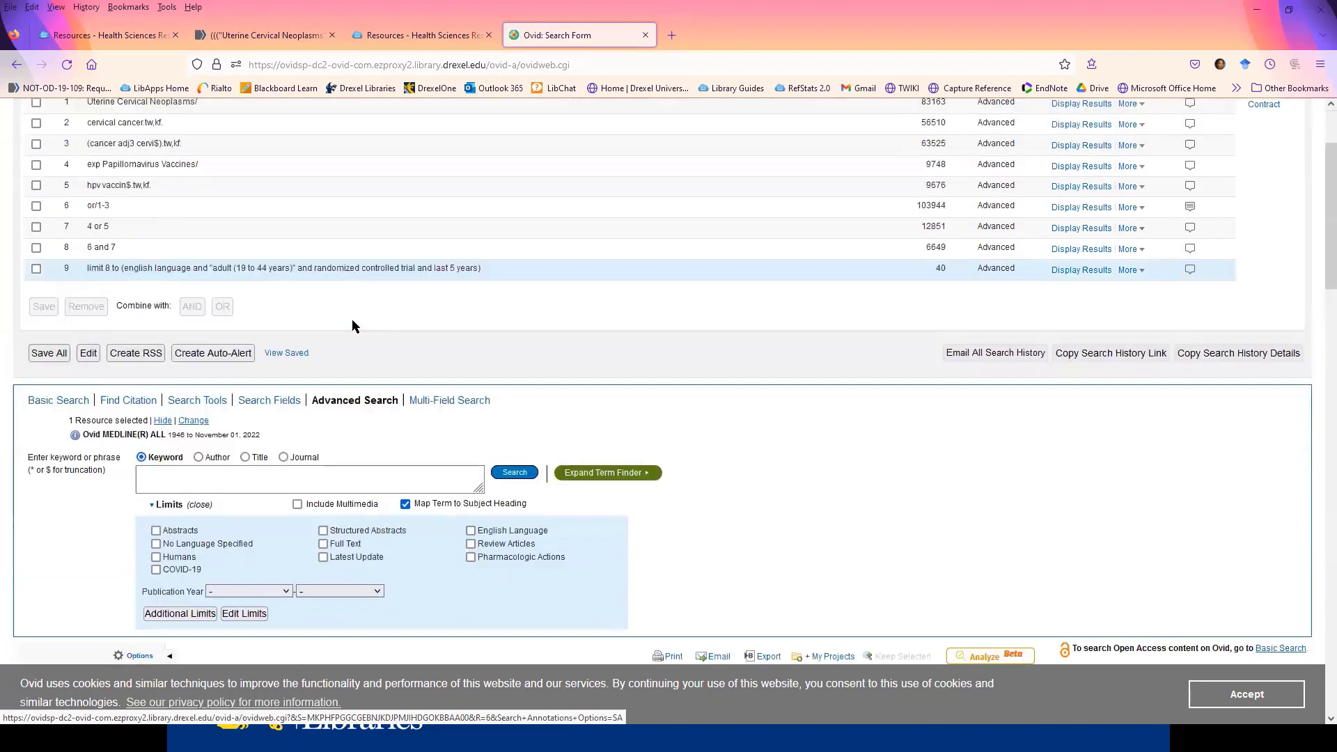
{"action": "scroll", "coordinate": [353, 323], "scroll_direction": "up", "scroll_amount": 2}
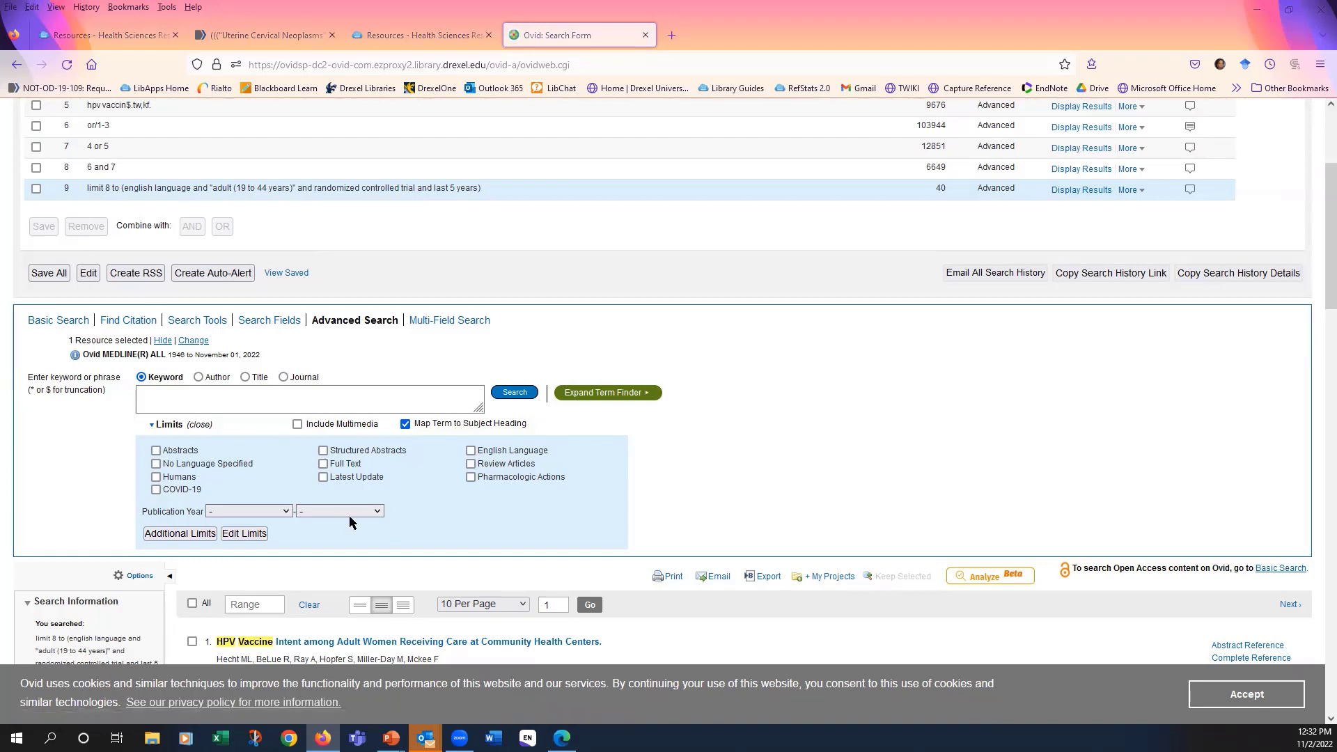
{"action": "mouse_move", "coordinate": [391, 738]}
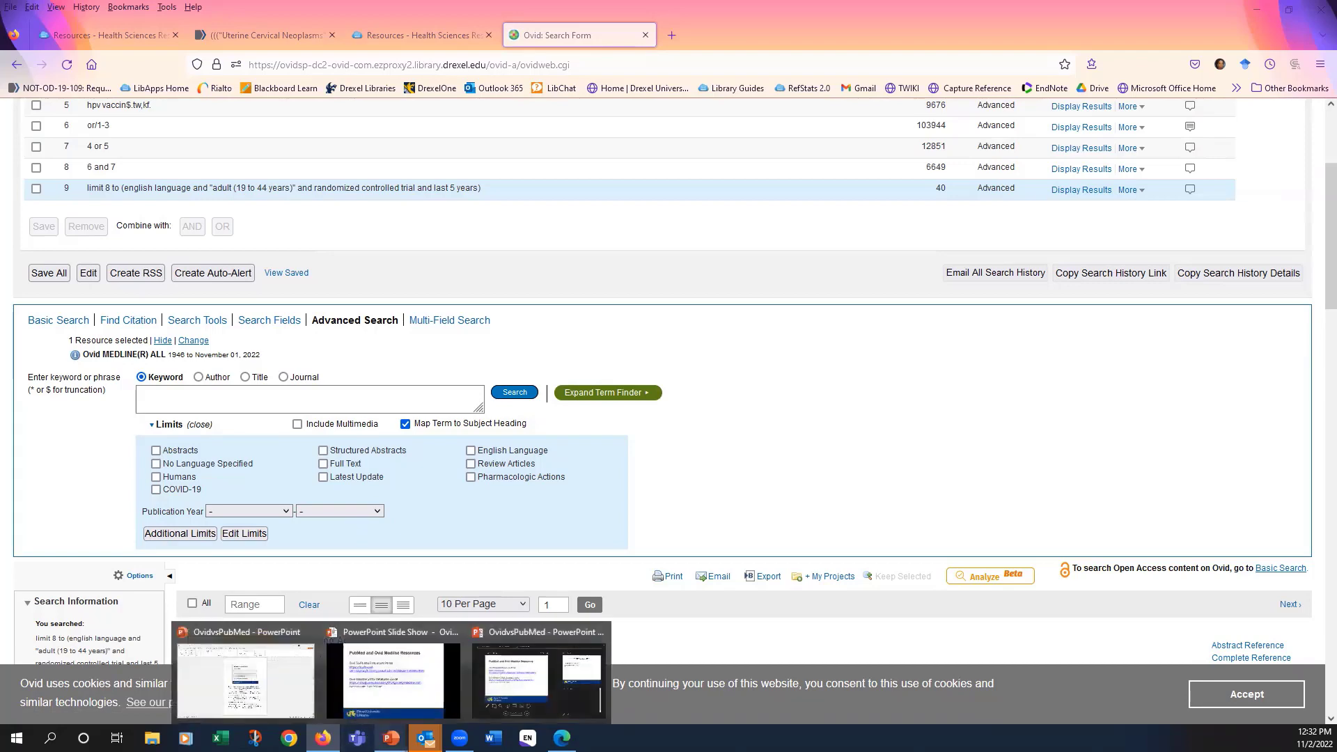
{"action": "left_click", "coordinate": [400, 707]}
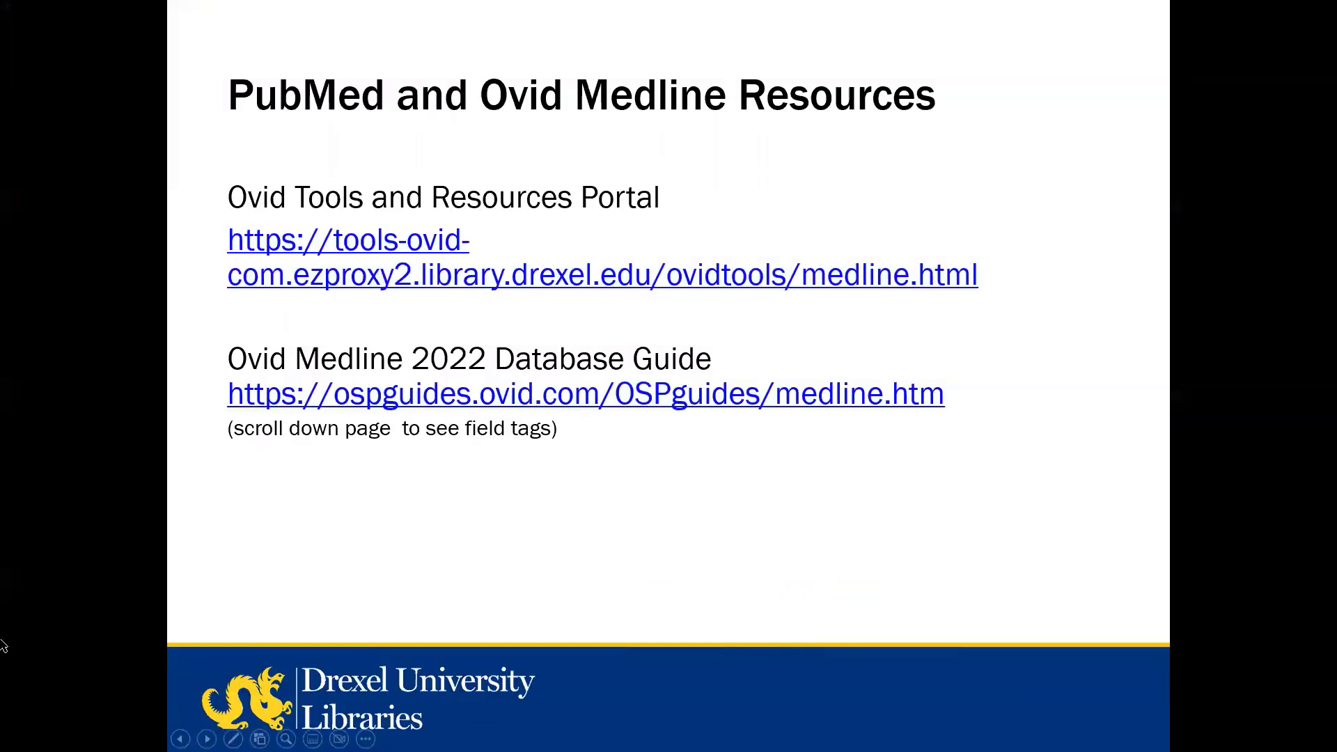
{"action": "key", "text": "Right"}
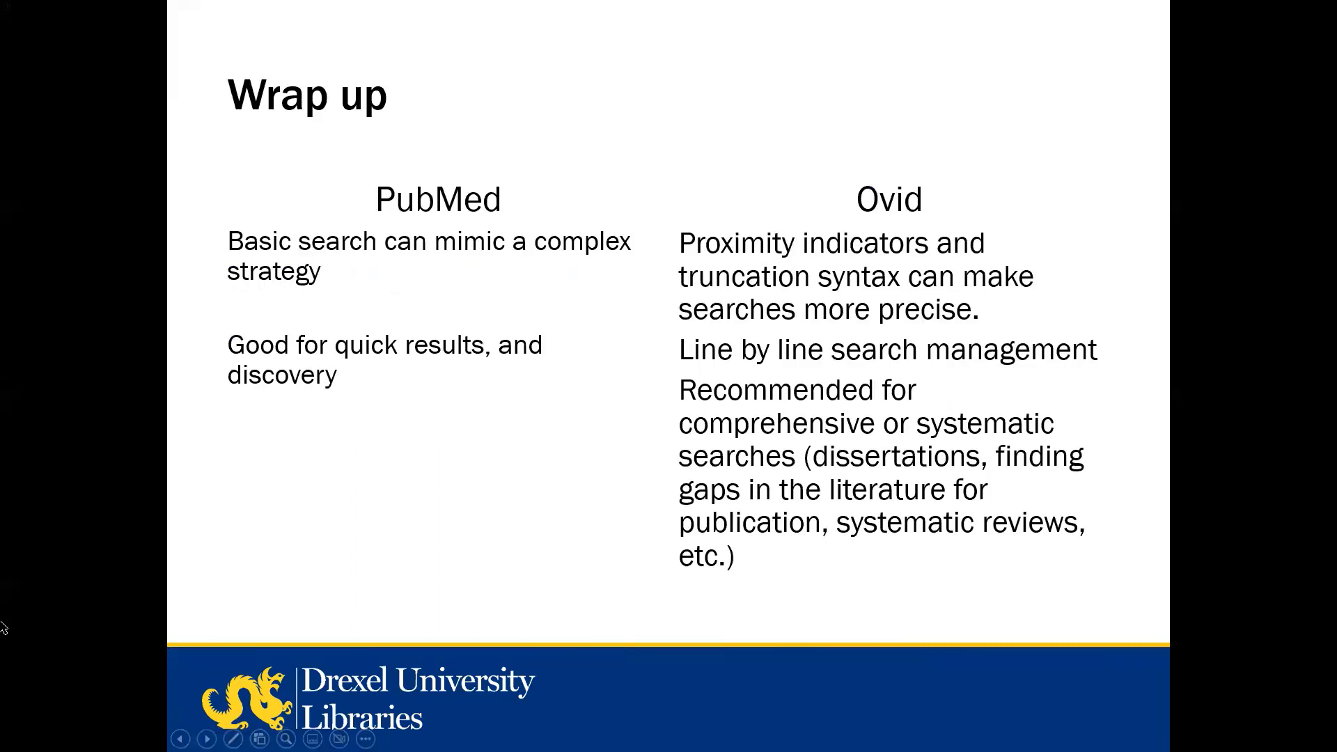